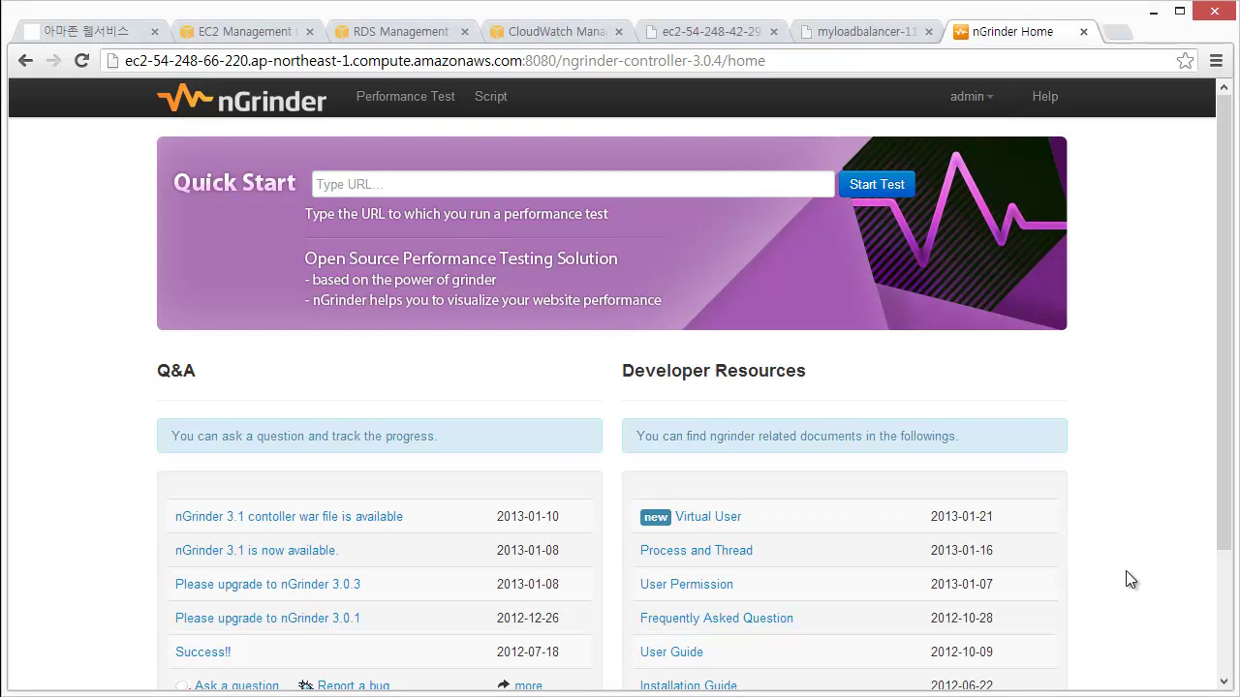
# Step: Look over the nGrinder course's topic list on opentutorials.org, and return to the Auto Scaling lesson
pyautogui.hotkey('ctrl', '1')
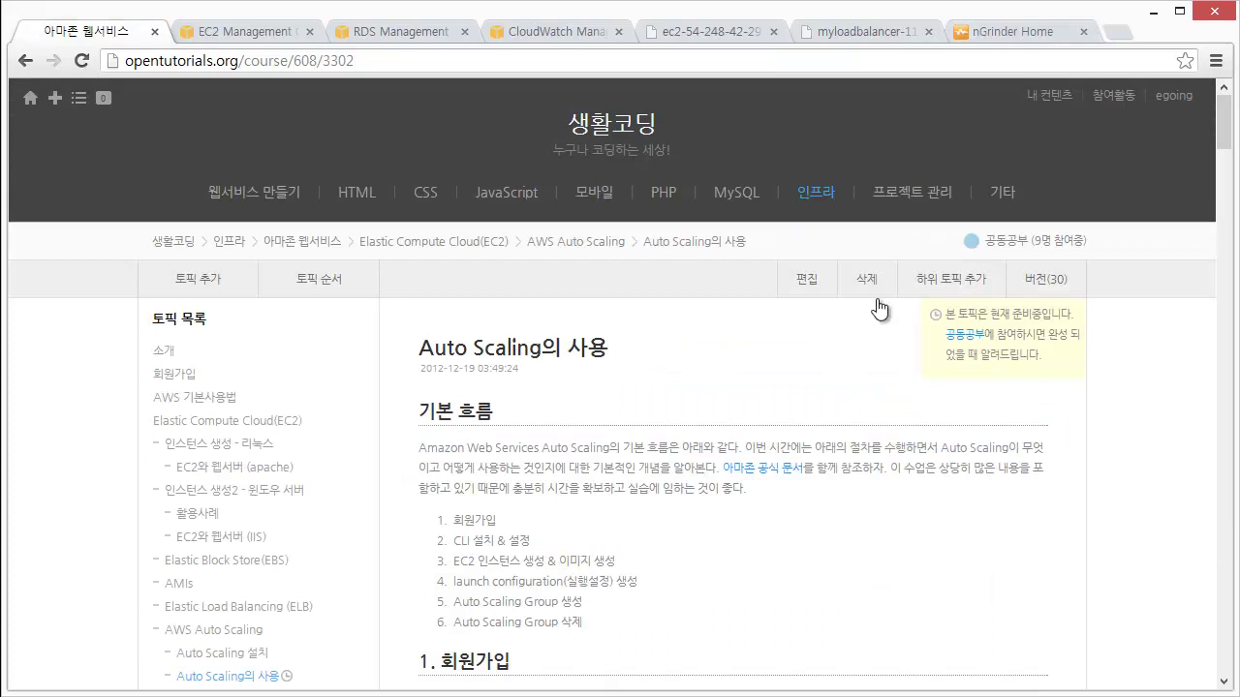
pyautogui.moveTo(833, 197)
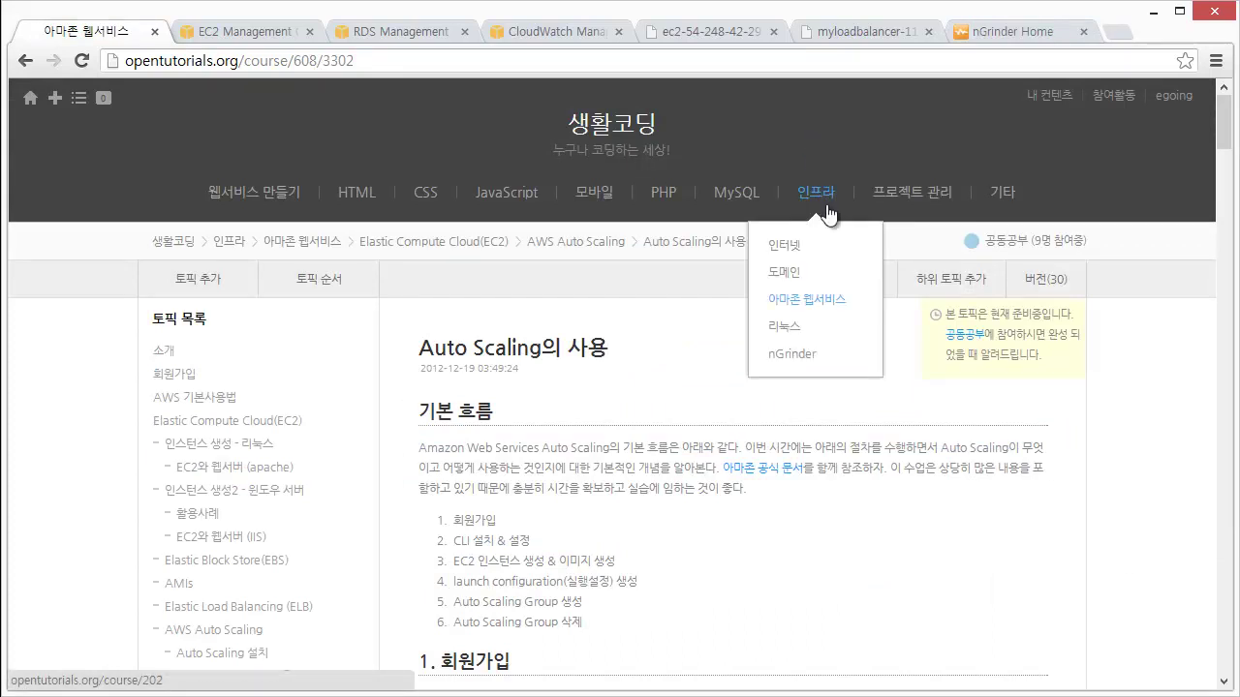
pyautogui.click(794, 356)
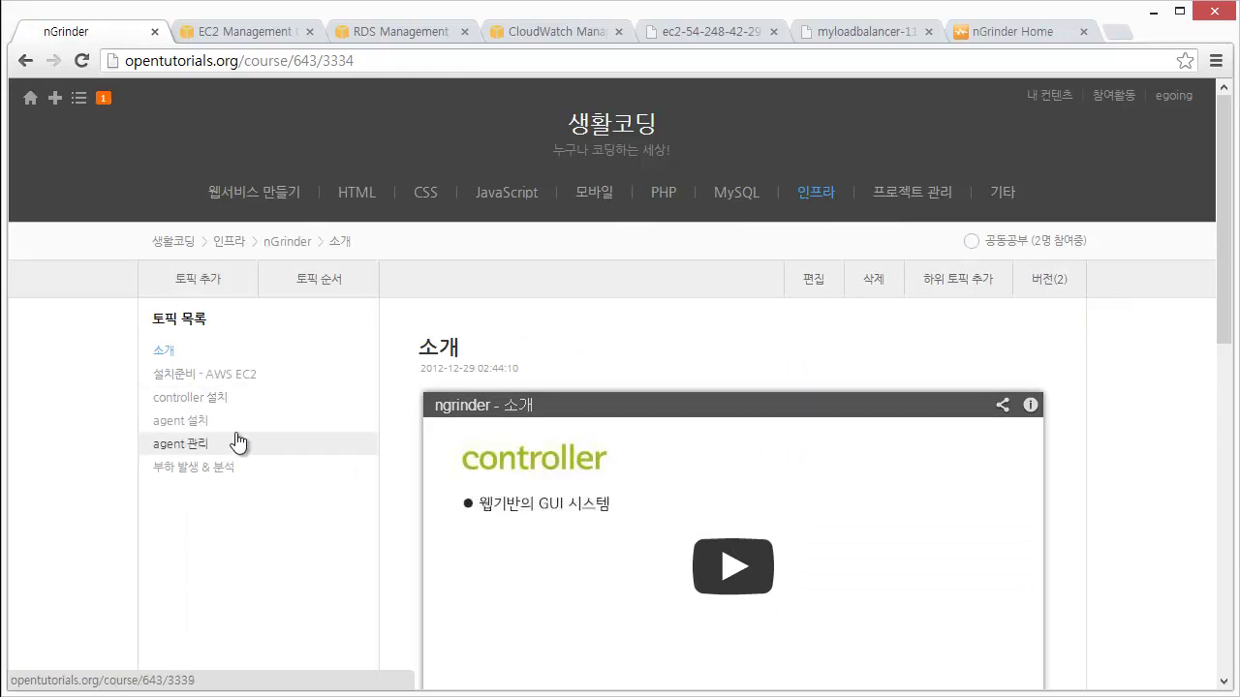
pyautogui.scroll(-3, 286, 449)
pyautogui.scroll(3, 286, 455)
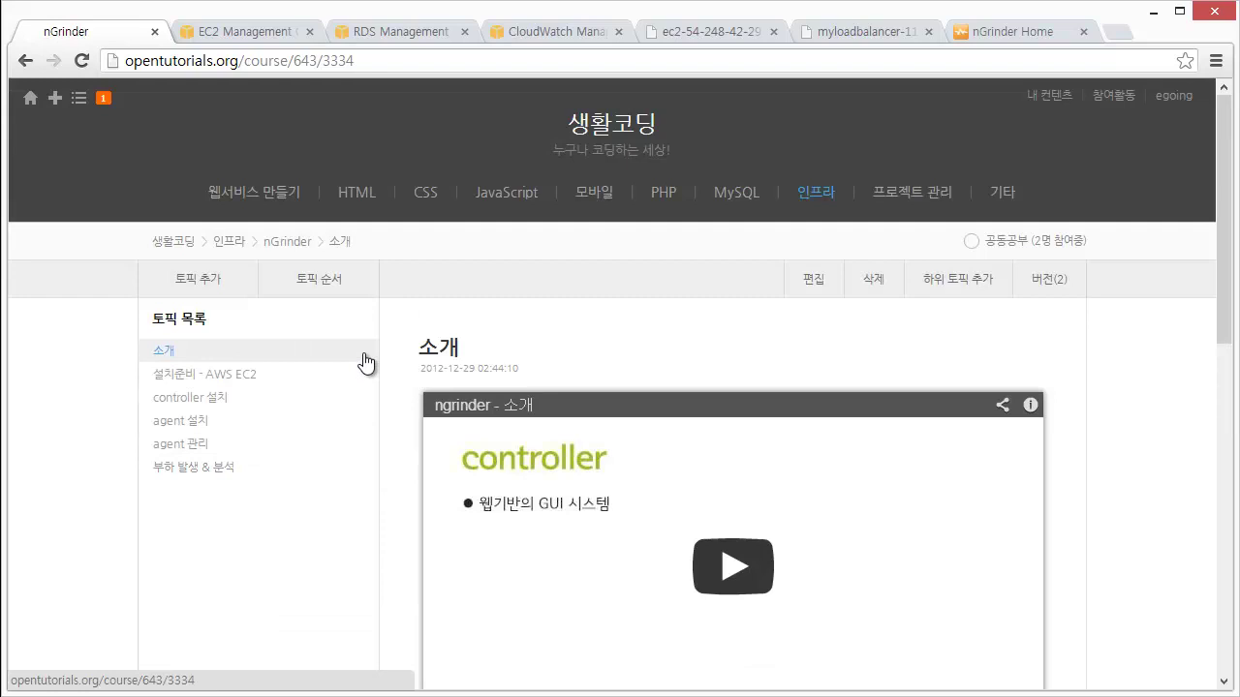
pyautogui.hotkey('alt', 'Left')
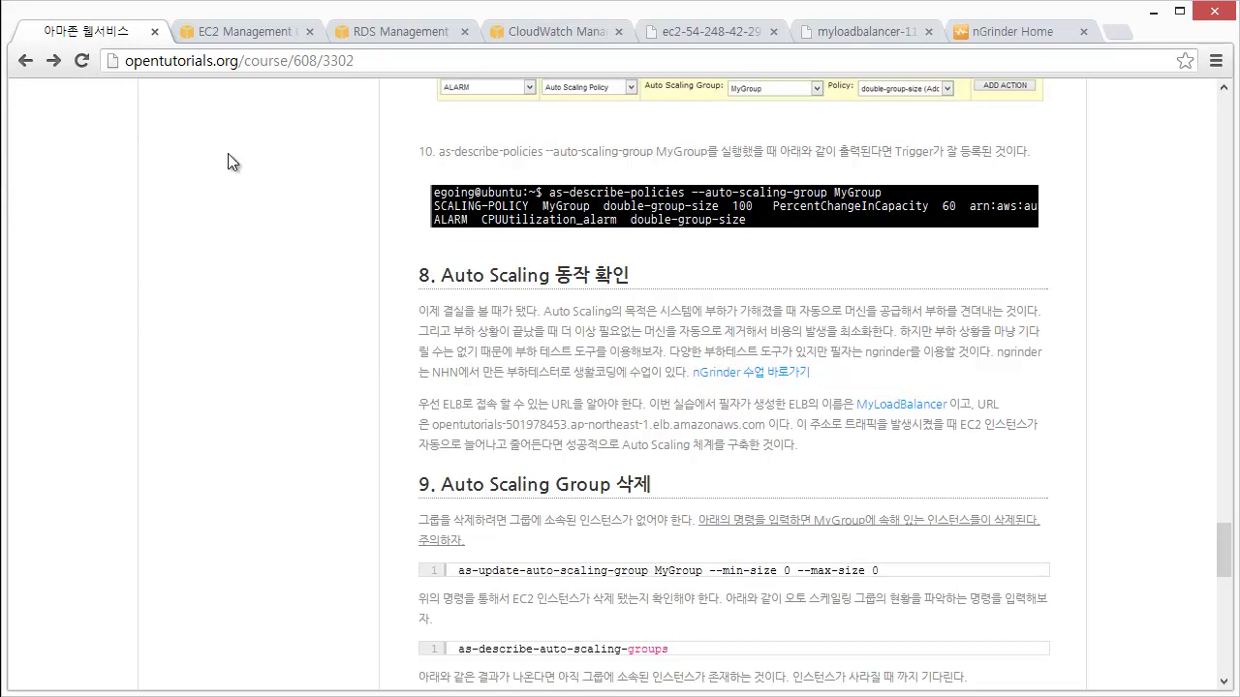
# Step: Close the instance connection dialog in the EC2 console and copy the A Record DNS name of MyLoadBalancer
pyautogui.click(206, 32)
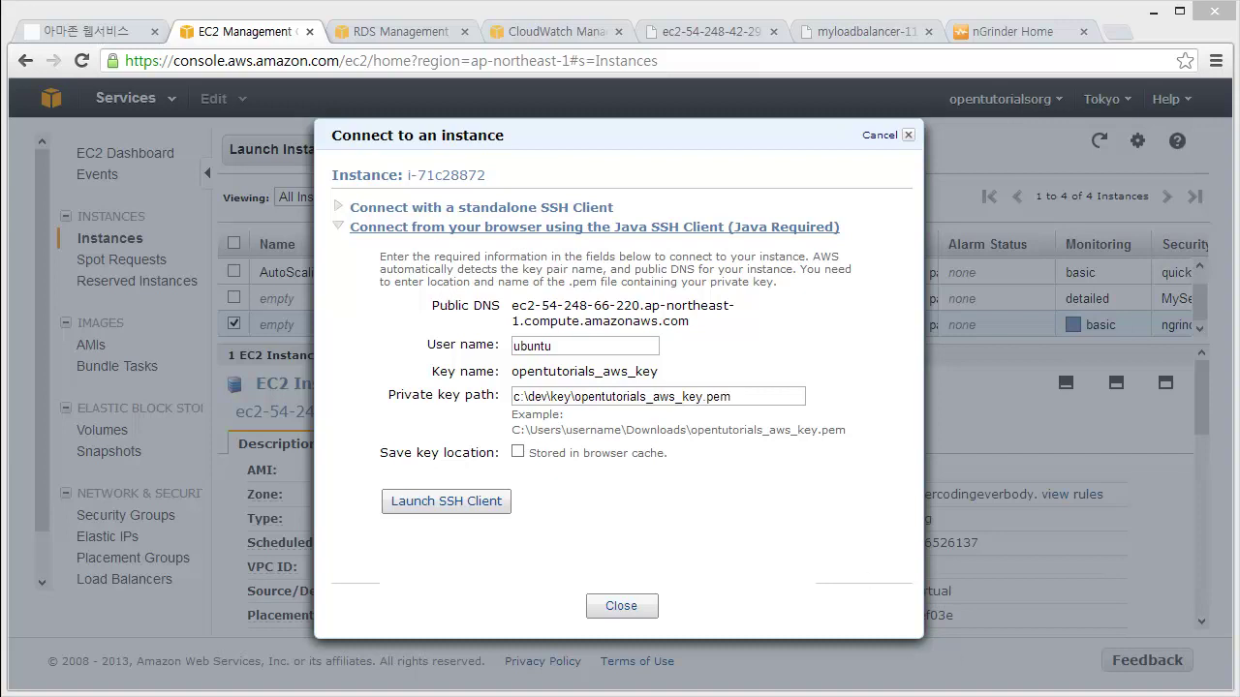
pyautogui.click(630, 607)
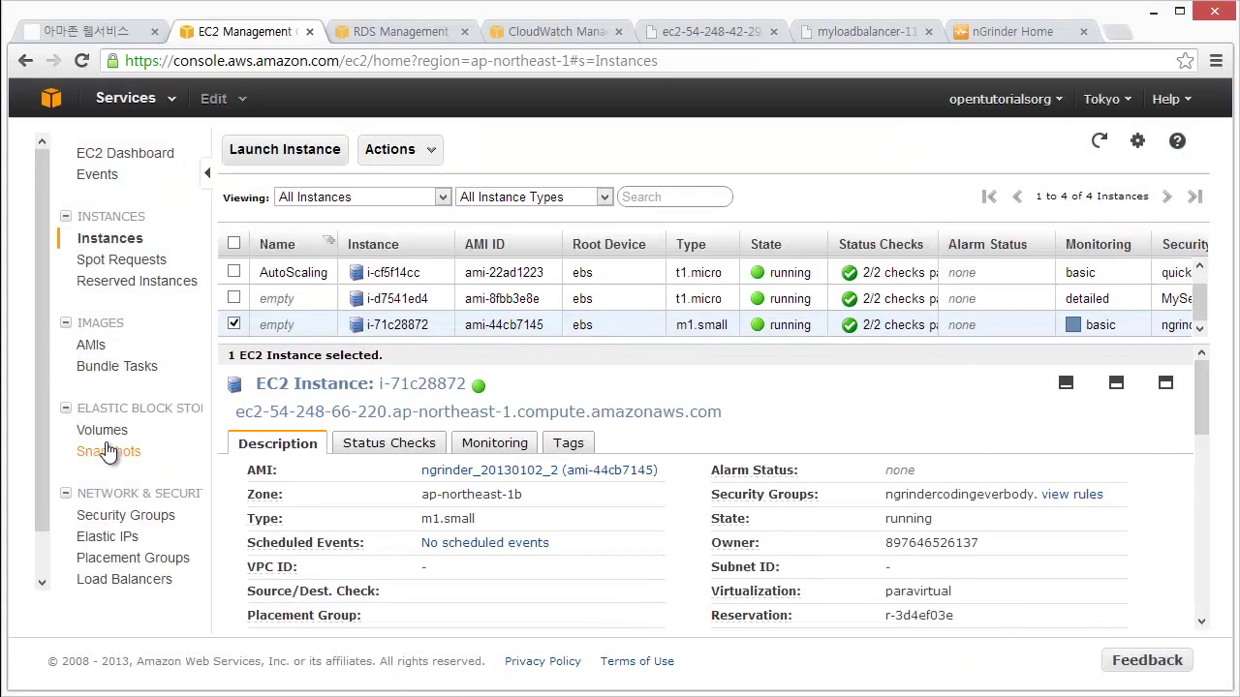
pyautogui.scroll(-1, 175, 479)
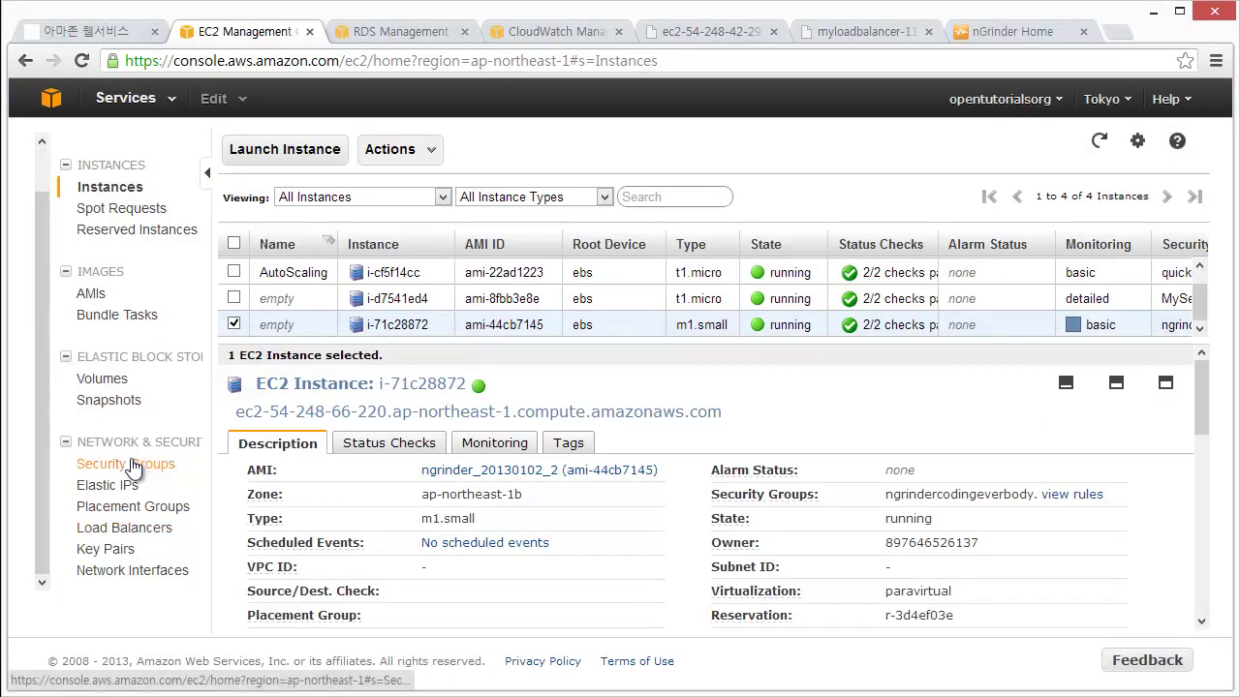
pyautogui.click(150, 535)
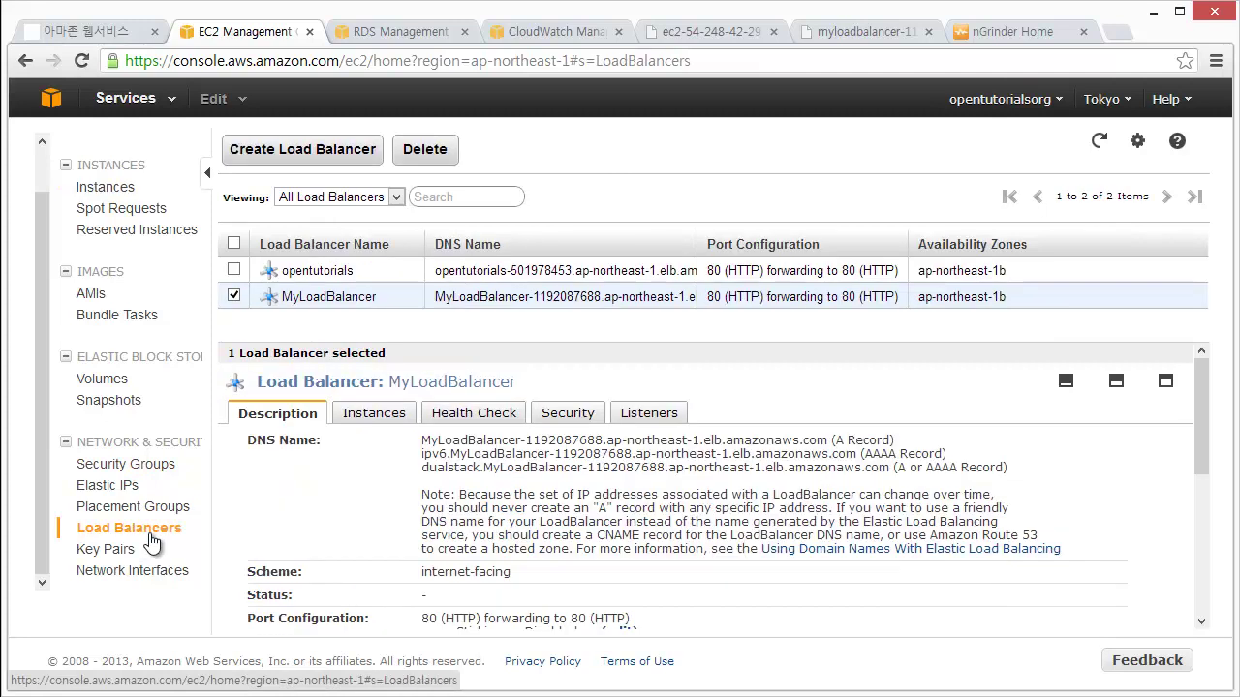
pyautogui.moveTo(421, 440); pyautogui.dragTo(829, 441)
pyautogui.hotkey('ctrl', 'c')
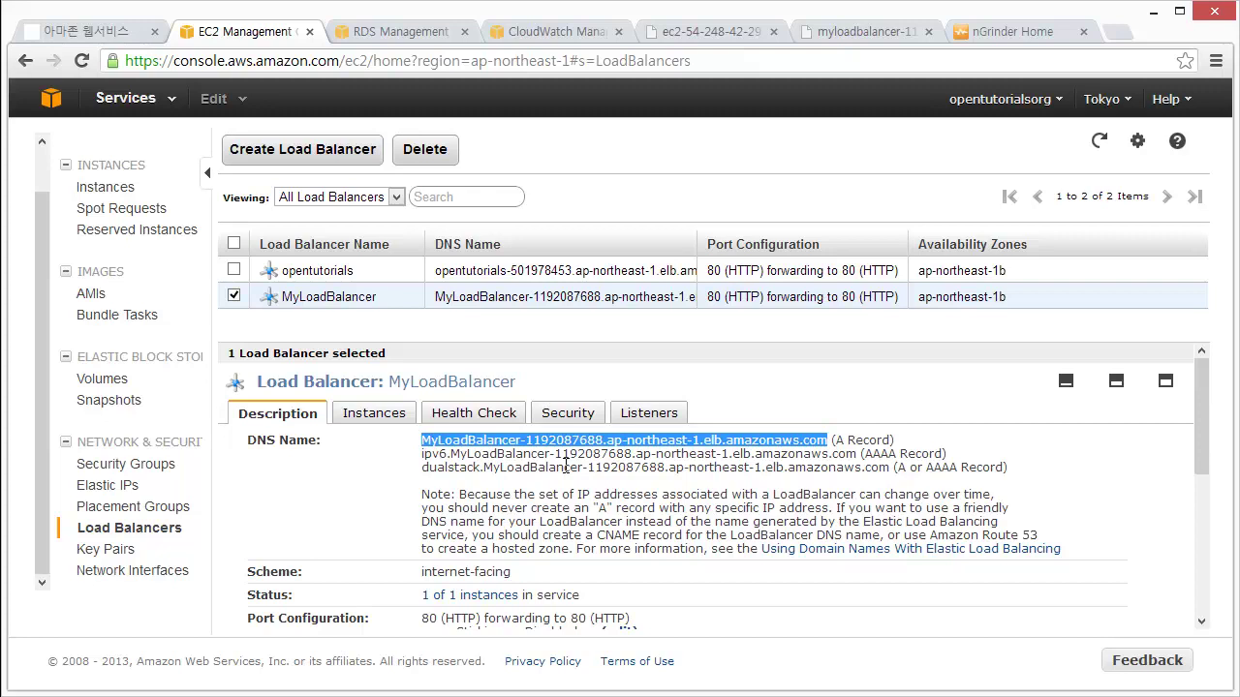
pyautogui.click(708, 33)
pyautogui.hotkey('ctrl', 'v')
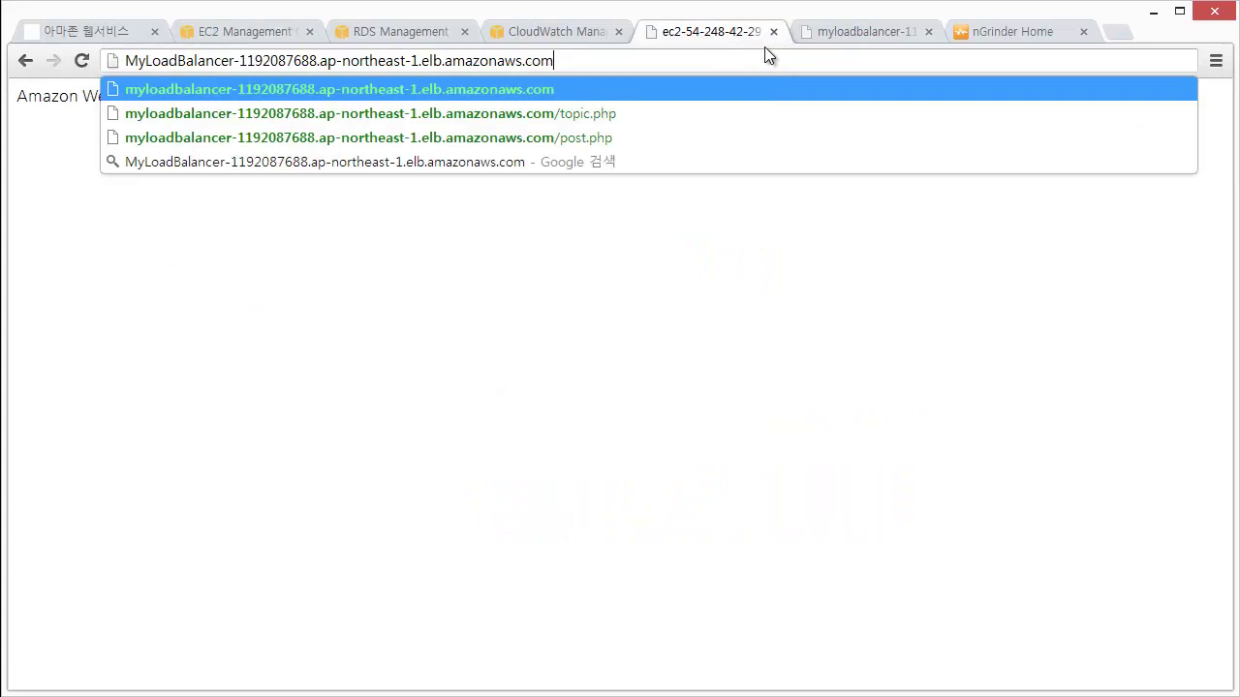
pyautogui.press('Return')
# Step: Open the /topic.php page on the load balancer's address
pyautogui.click(576, 61)
pyautogui.click(589, 61)
pyautogui.write('/t')
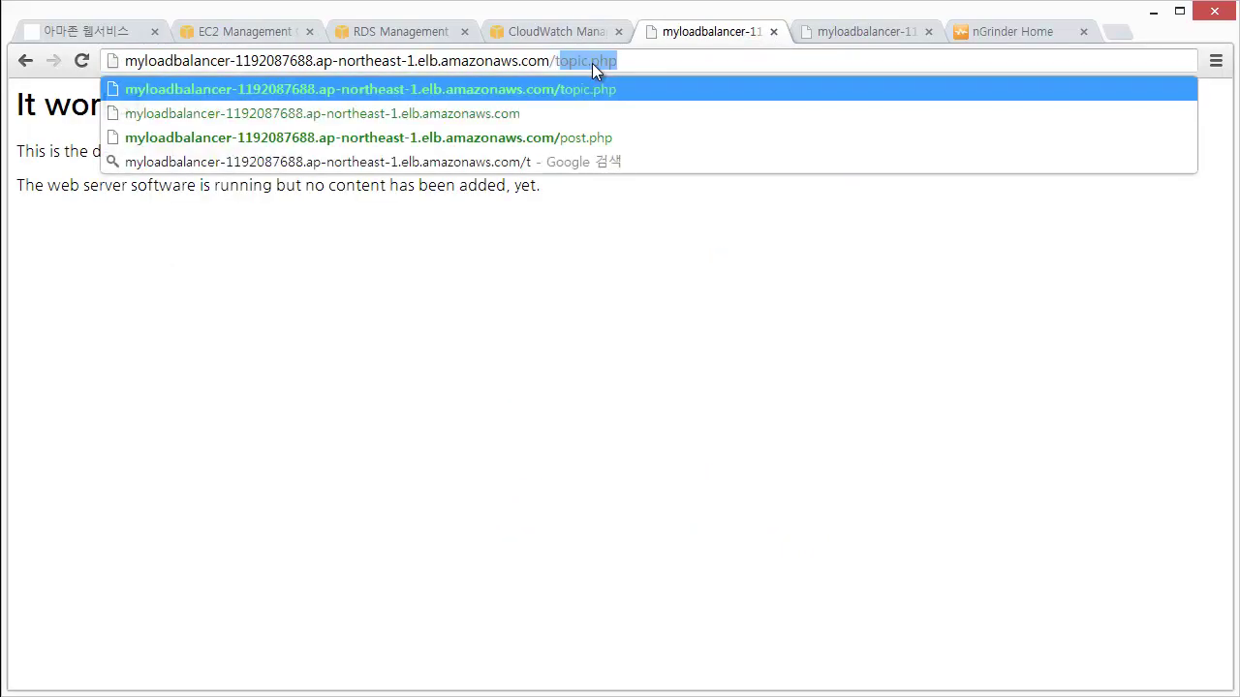
pyautogui.write('opic.php')
pyautogui.press('Return')
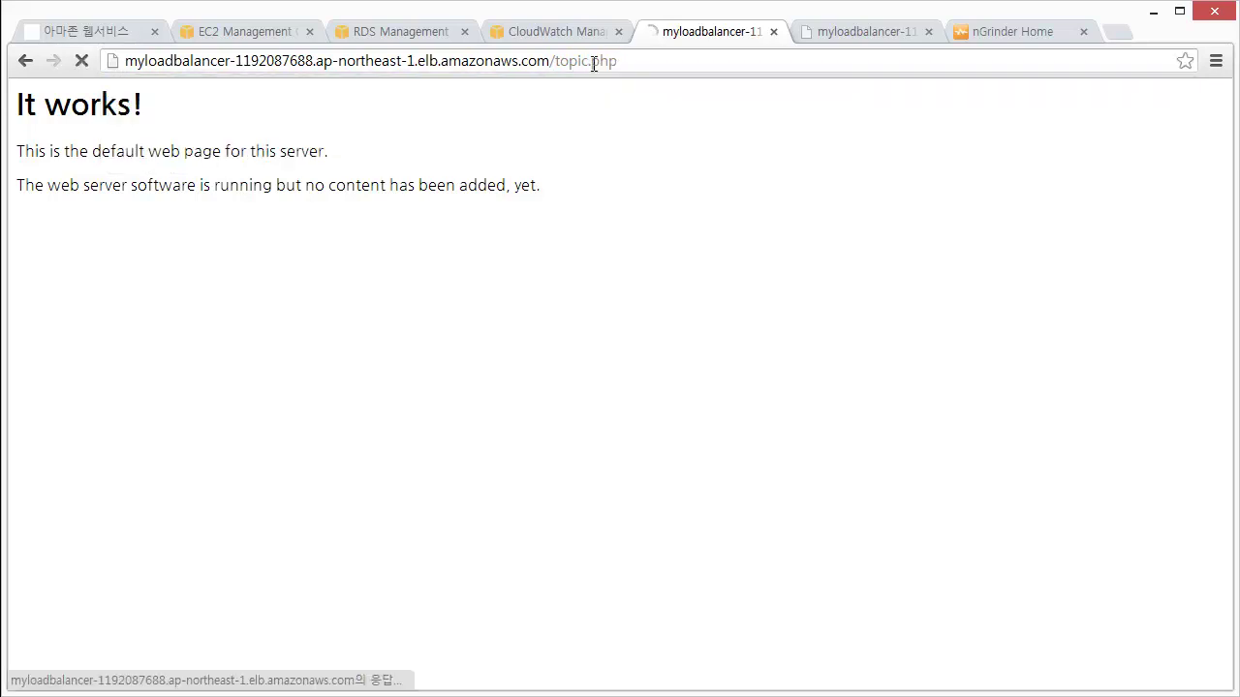
pyautogui.click(592, 61)
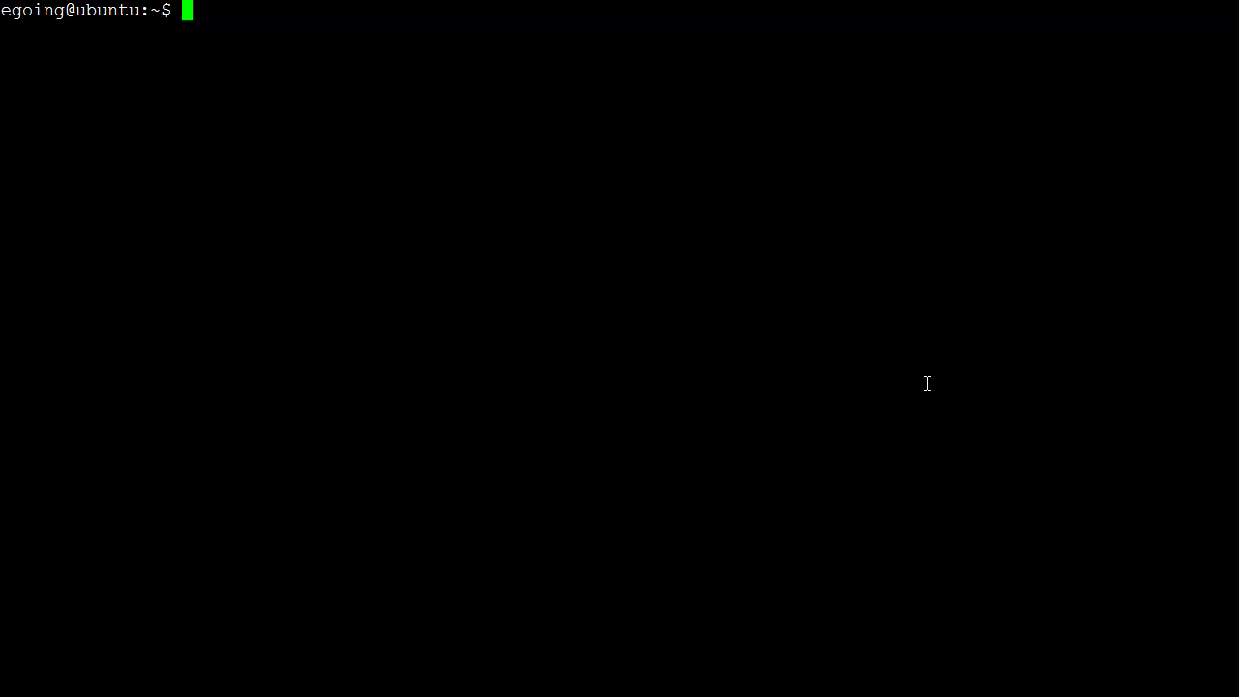
# Step: In the terminal, run as-update-auto-scaling-group MyGroup with --max-size 10 and clear the screen
pyautogui.write('clear')
pyautogui.press('Up')
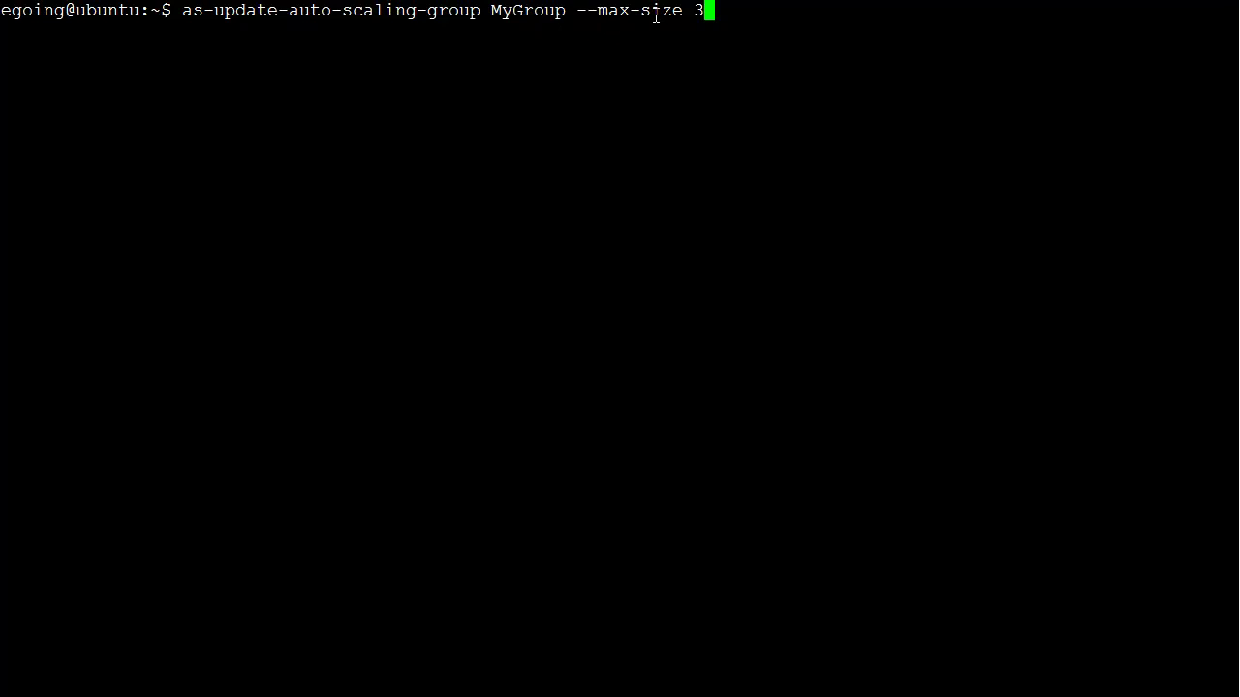
pyautogui.press('BackSpace')
pyautogui.write('10')
pyautogui.press('Return')
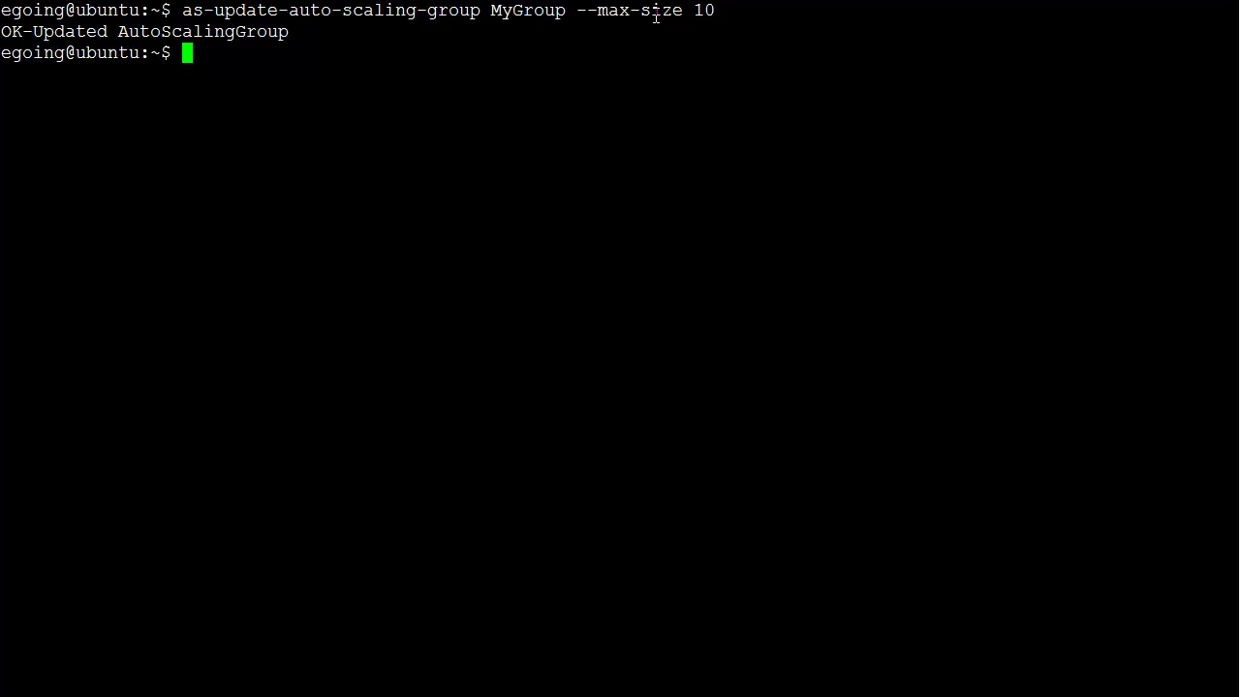
pyautogui.hotkey('ctrl', 'l')
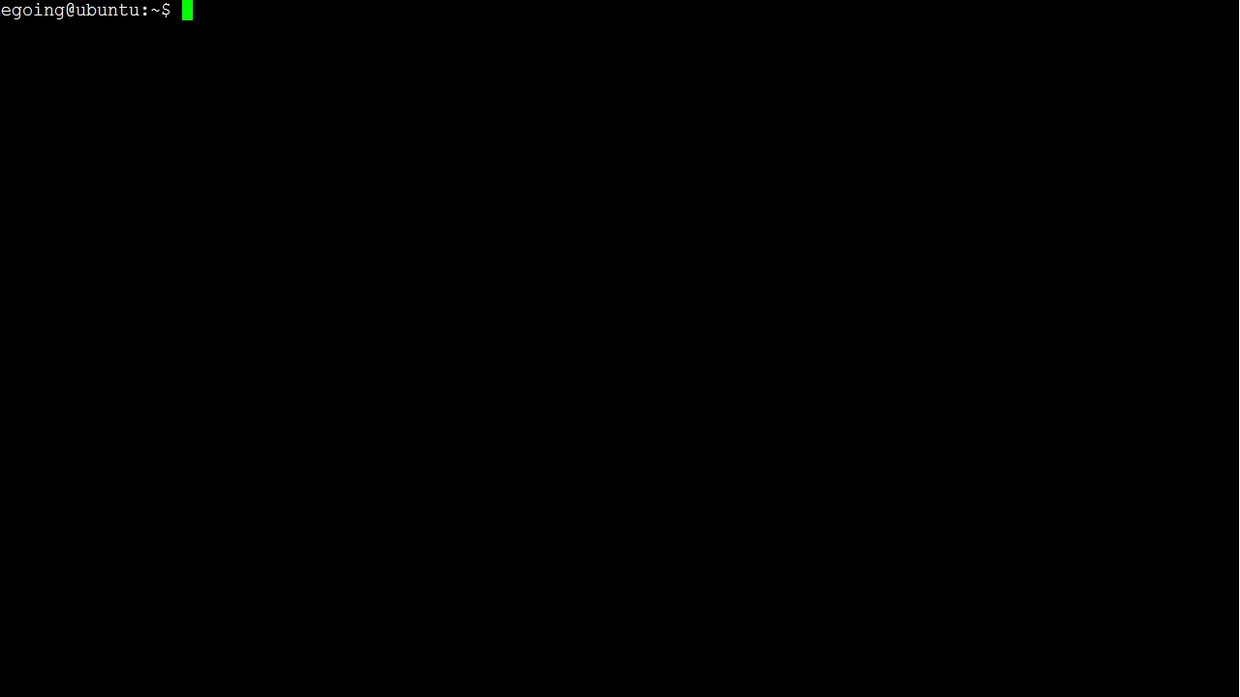
# Step: Switch back to the CloudWatch console in the browser and enlarge the alarm list so that it shows all alarms
pyautogui.hotkey('alt', 'Tab')
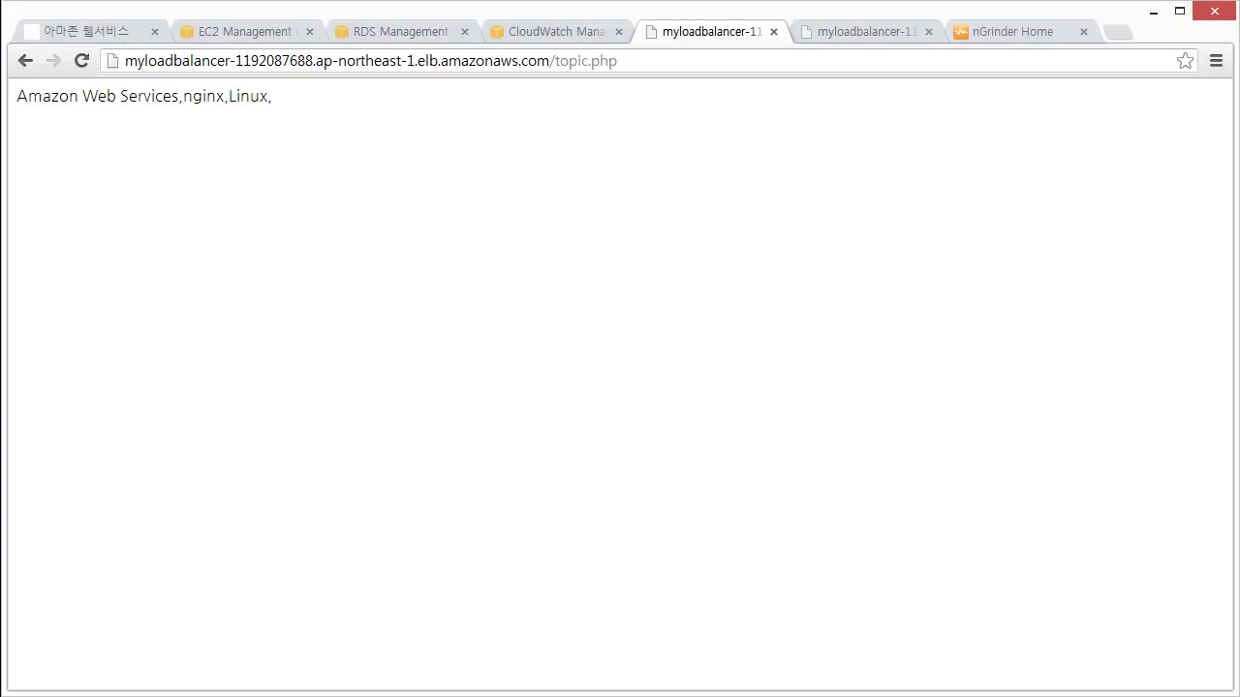
pyautogui.click(541, 34)
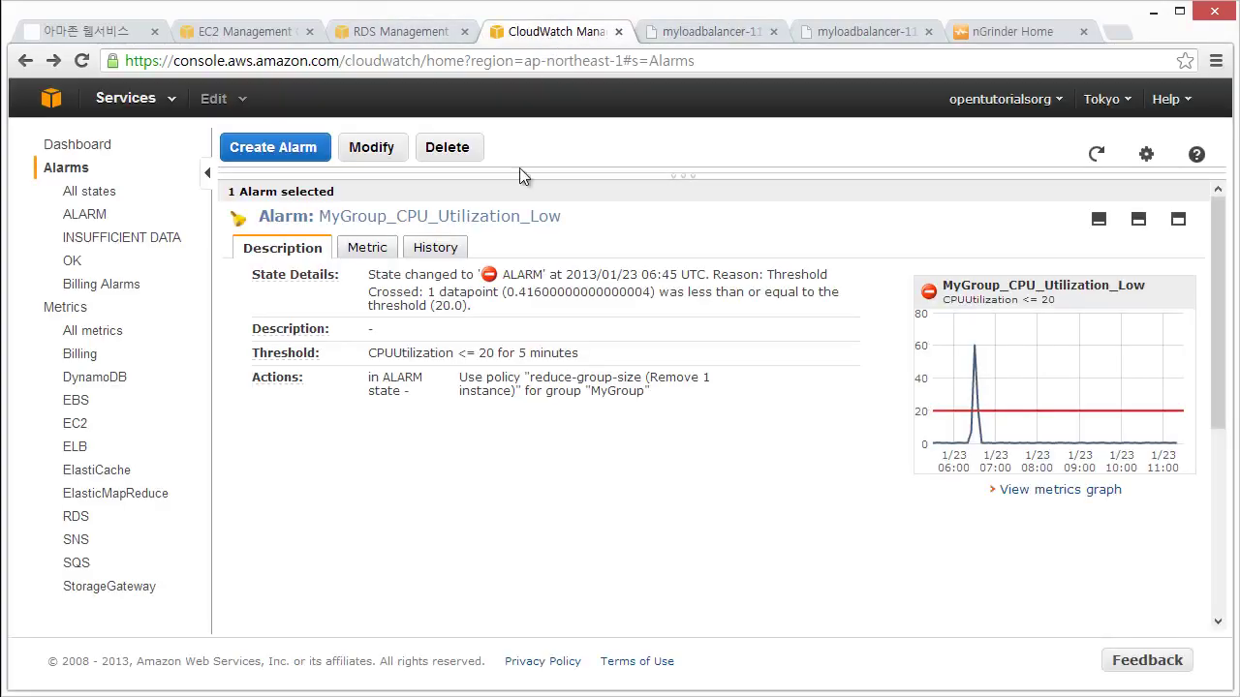
pyautogui.click(73, 213)
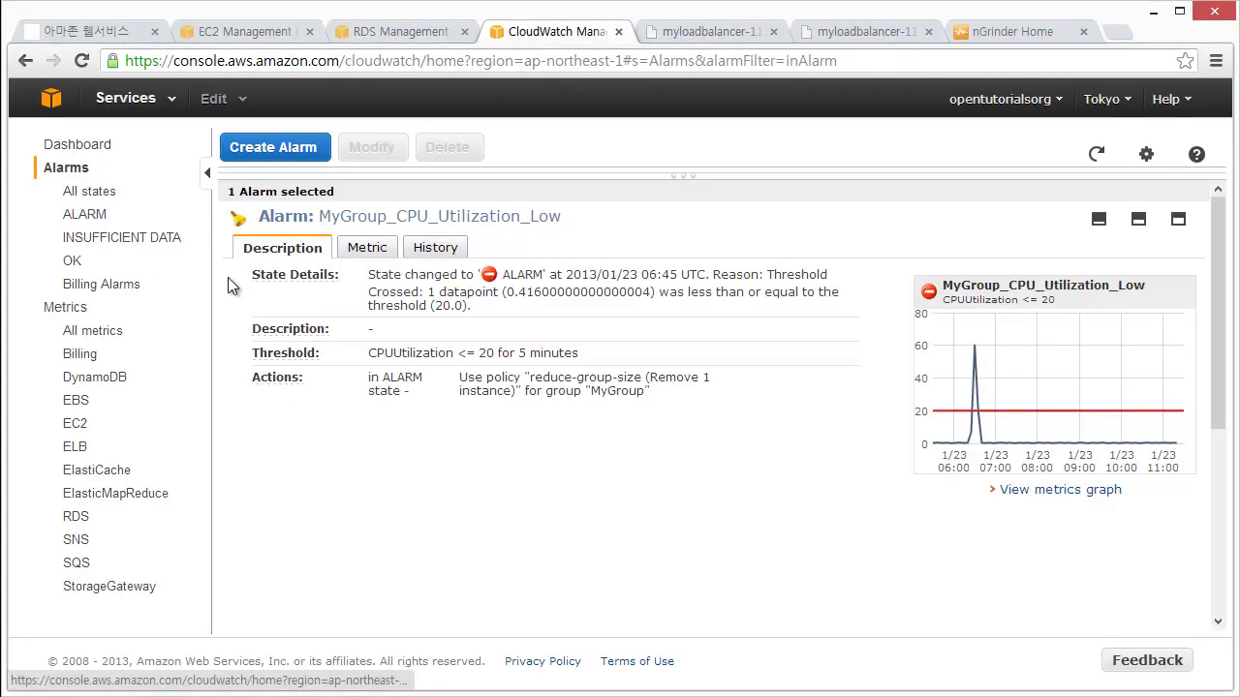
pyautogui.click(97, 195)
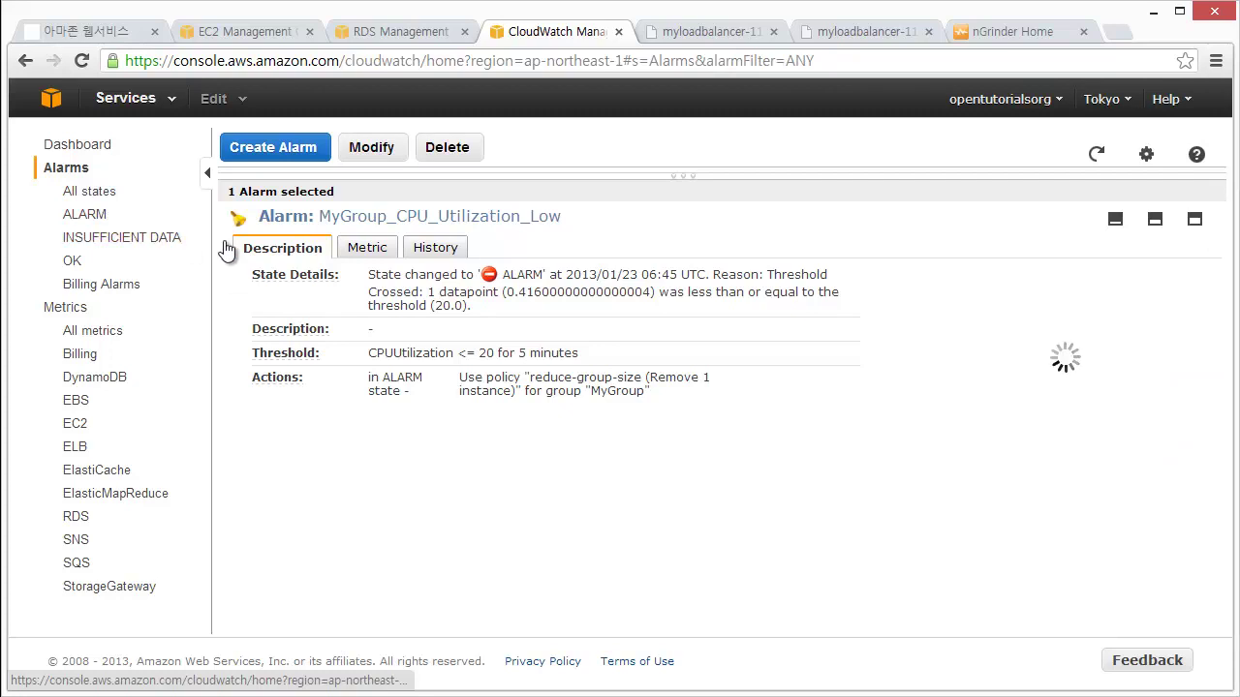
pyautogui.moveTo(456, 180); pyautogui.dragTo(471, 502)
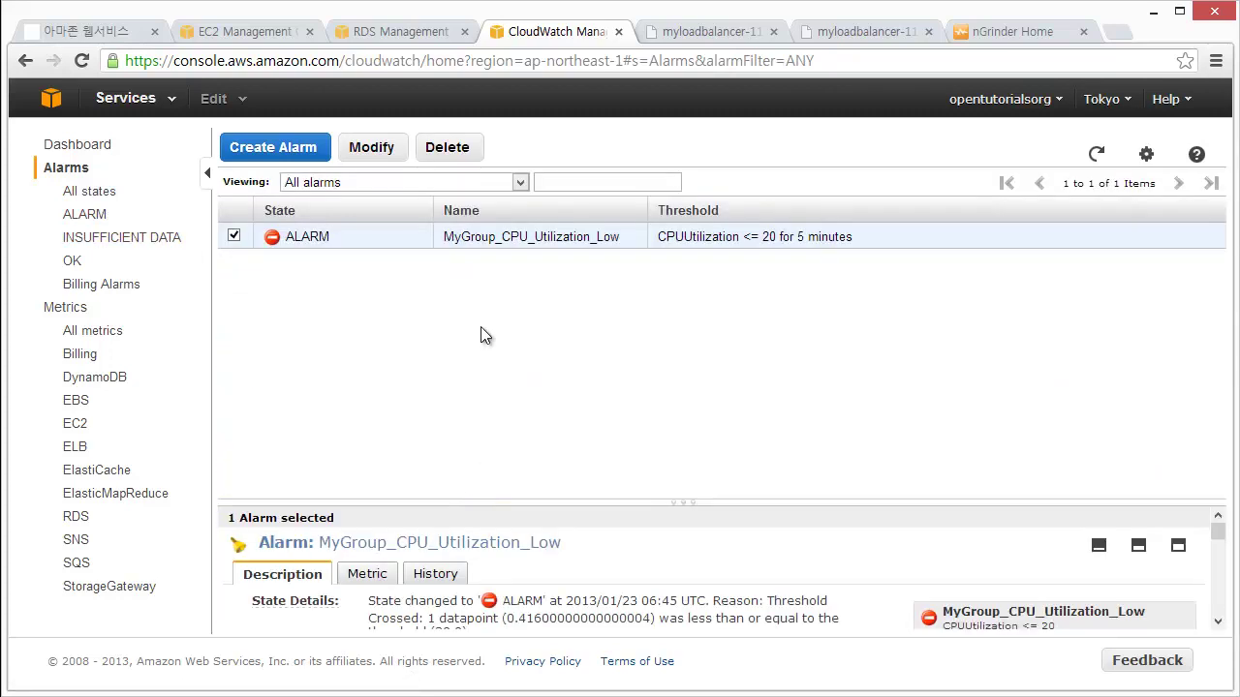
pyautogui.click(68, 167)
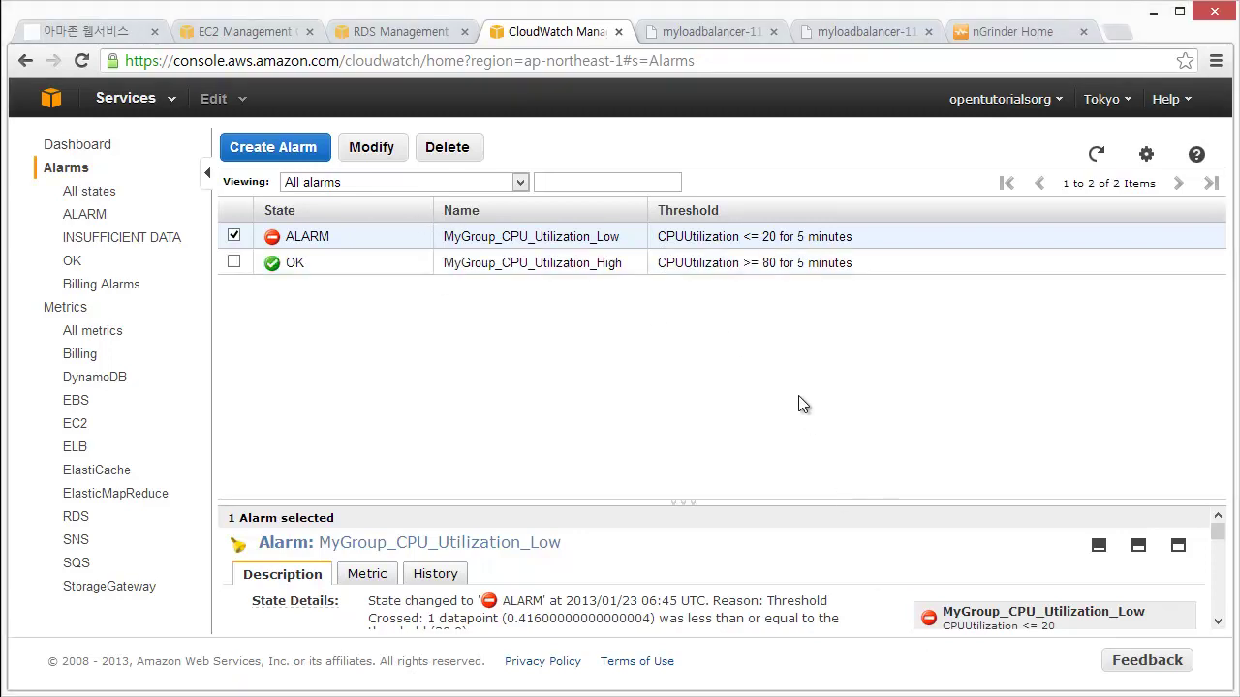
# Step: Modify the MyGroup_CPU_Utilization_Low alarm, setting its metric sampling period to 1 Minute
pyautogui.rightClick(492, 247)
pyautogui.click(509, 253)
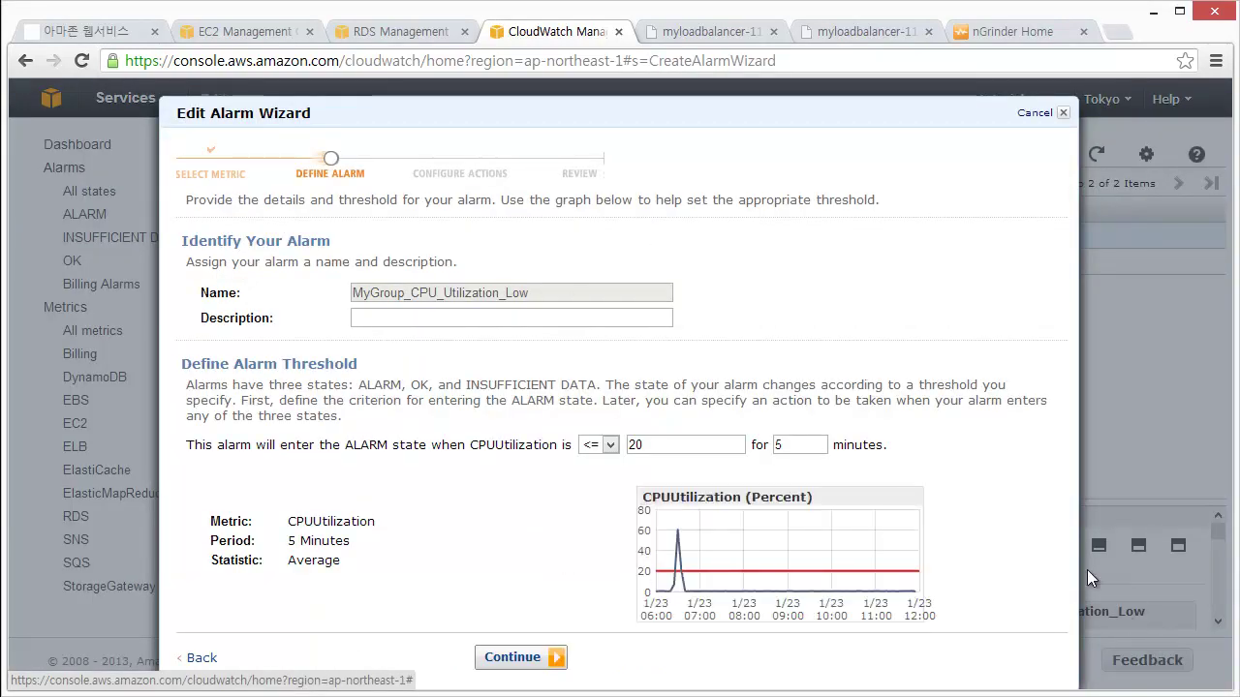
pyautogui.hotkey('ctrl', '-')
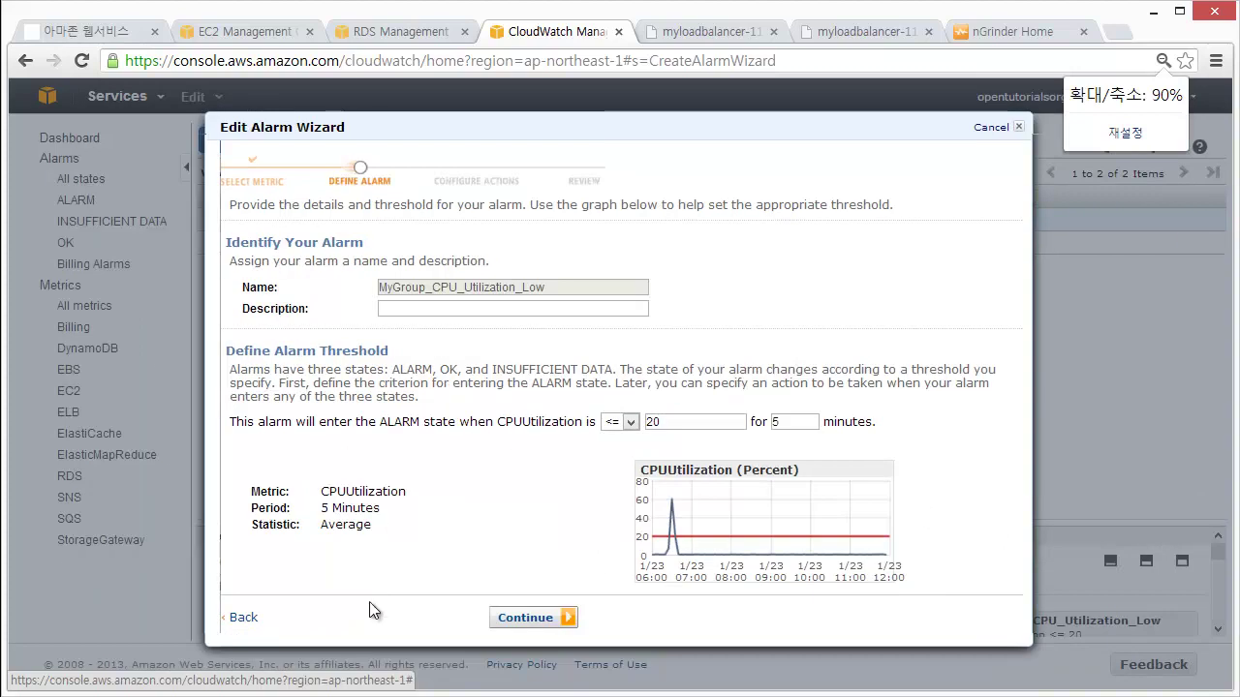
pyautogui.click(237, 618)
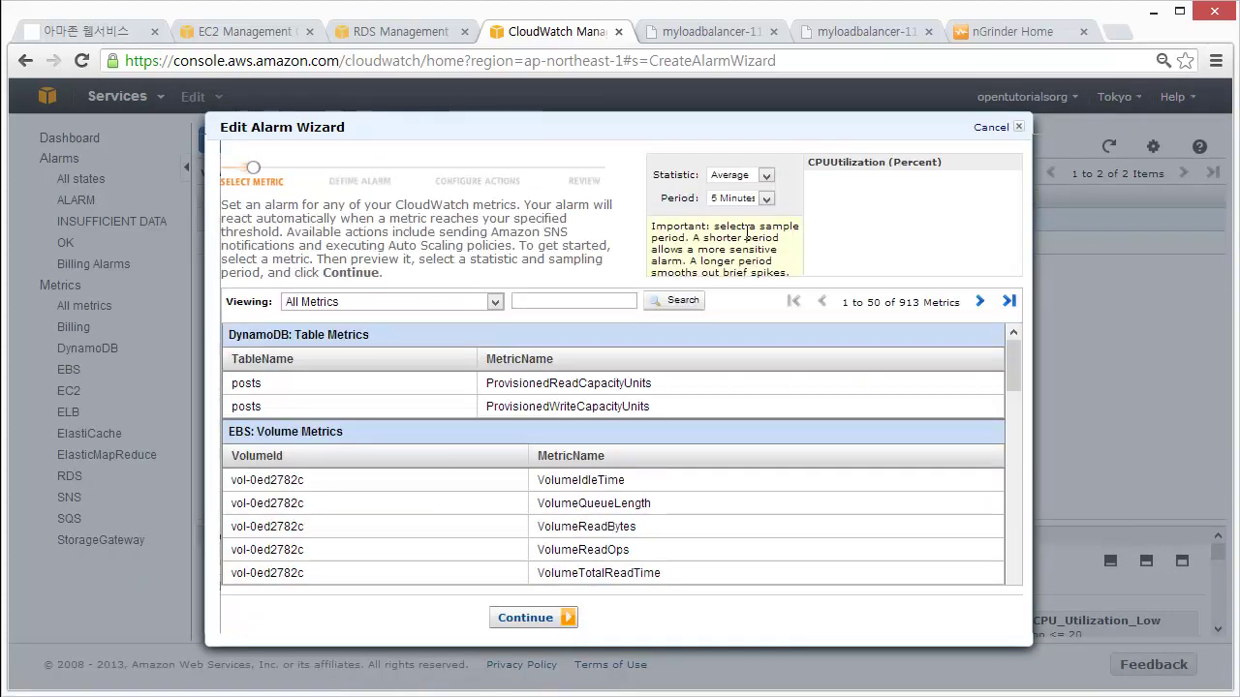
pyautogui.click(749, 198)
pyautogui.click(734, 215)
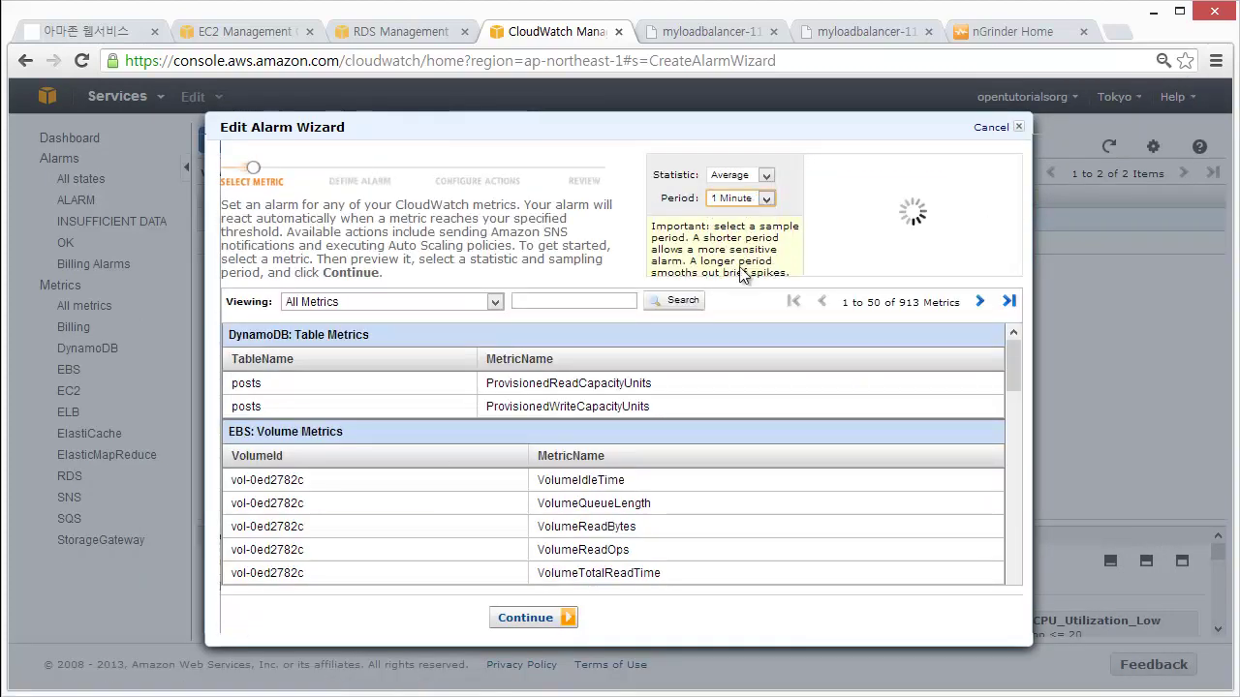
pyautogui.click(557, 617)
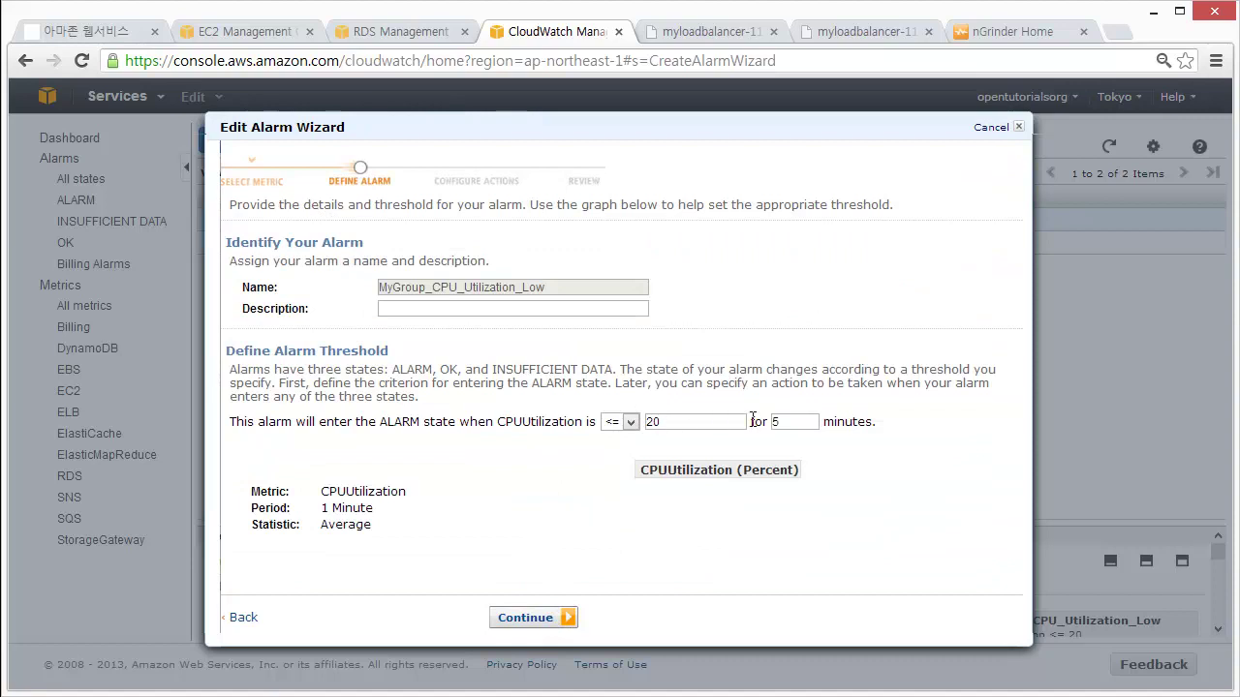
# Step: Set the low CPU alarm's threshold duration to 1 minute, keep its scaling action, and save the alarm
pyautogui.doubleClick(794, 421)
pyautogui.write('1')
pyautogui.click(559, 618)
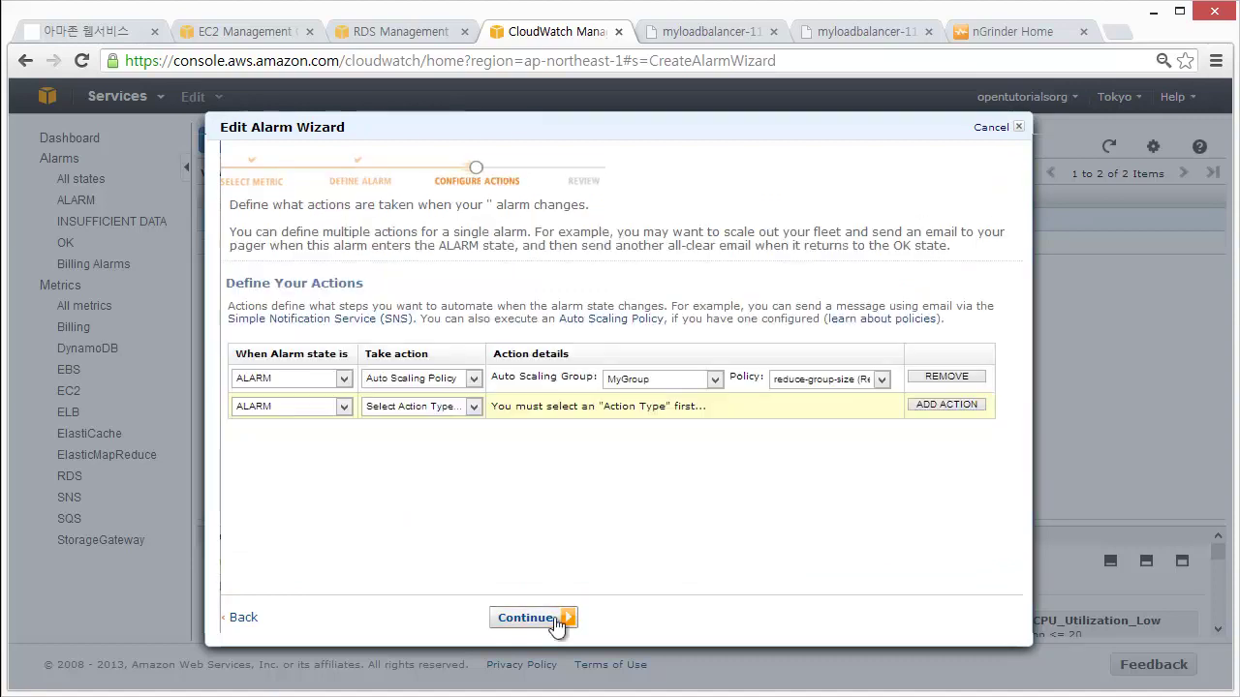
pyautogui.click(560, 617)
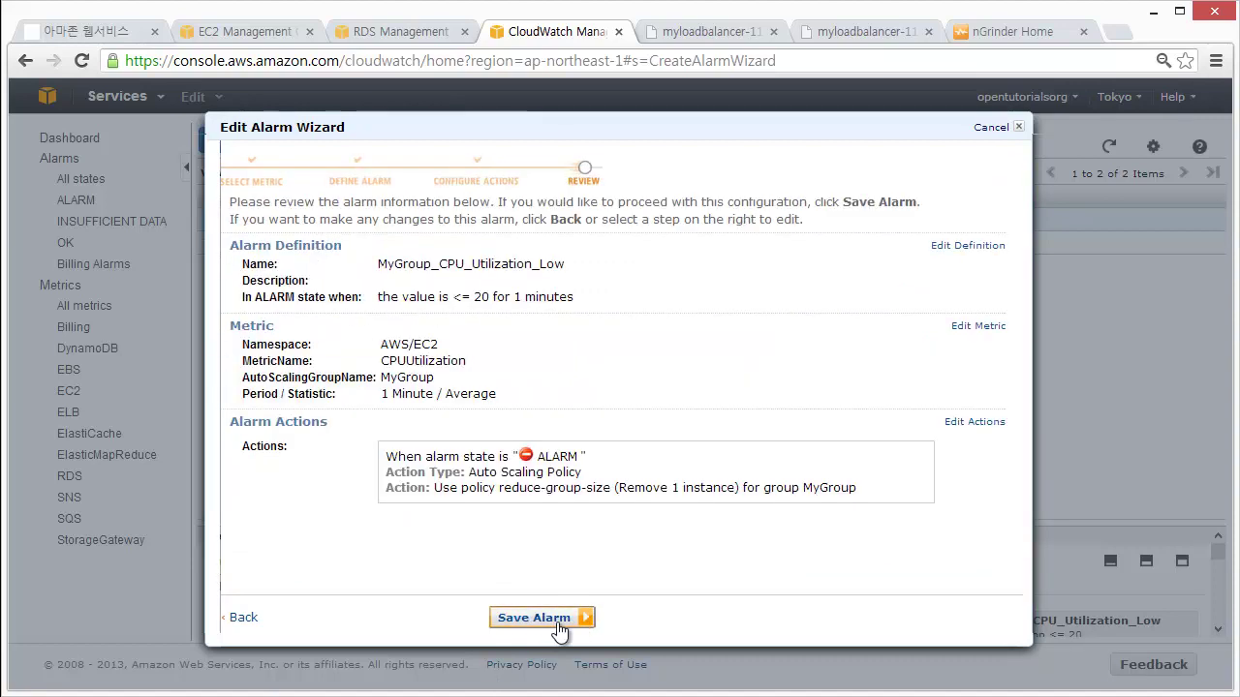
pyautogui.click(562, 623)
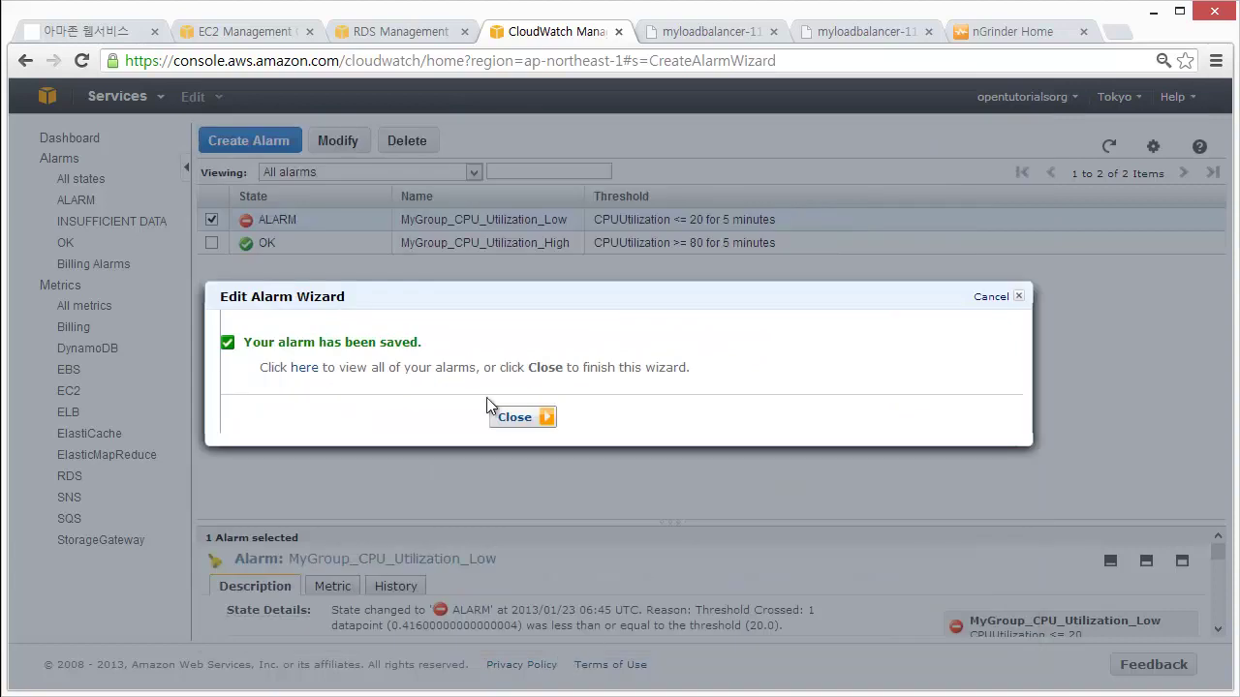
pyautogui.click(514, 418)
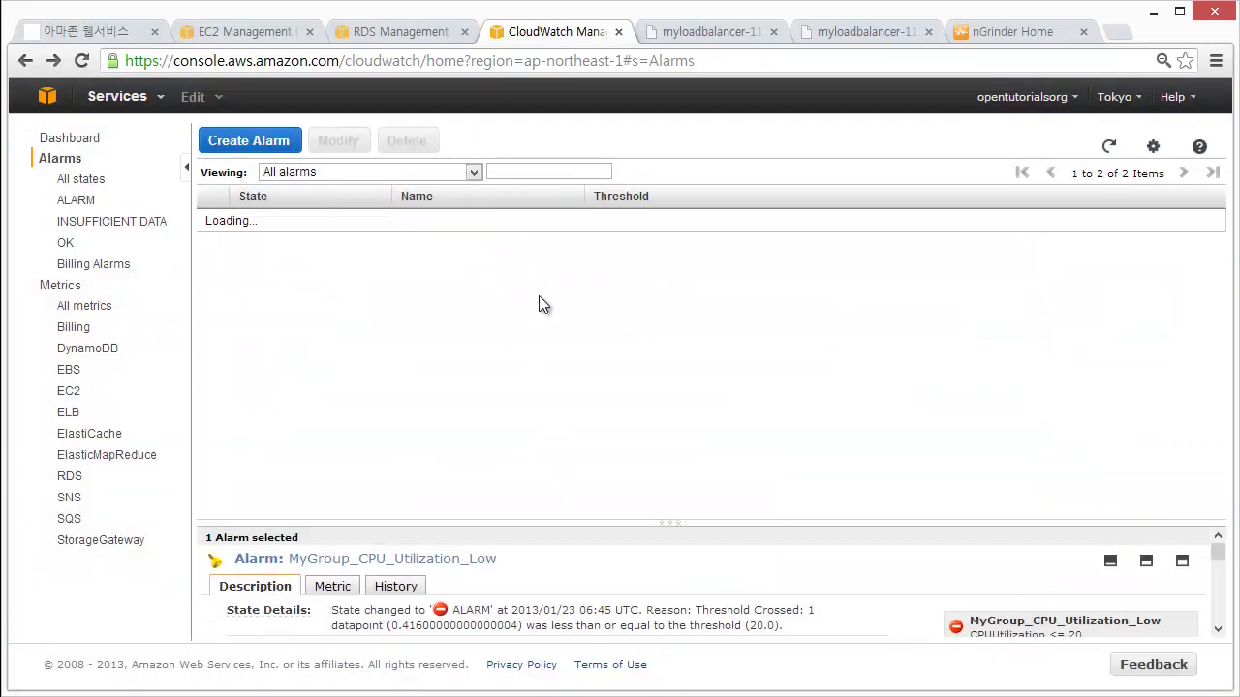
# Step: Modify the MyGroup_CPU_Utilization_High alarm, setting its metric sampling period to 1 Minute
pyautogui.click(557, 257)
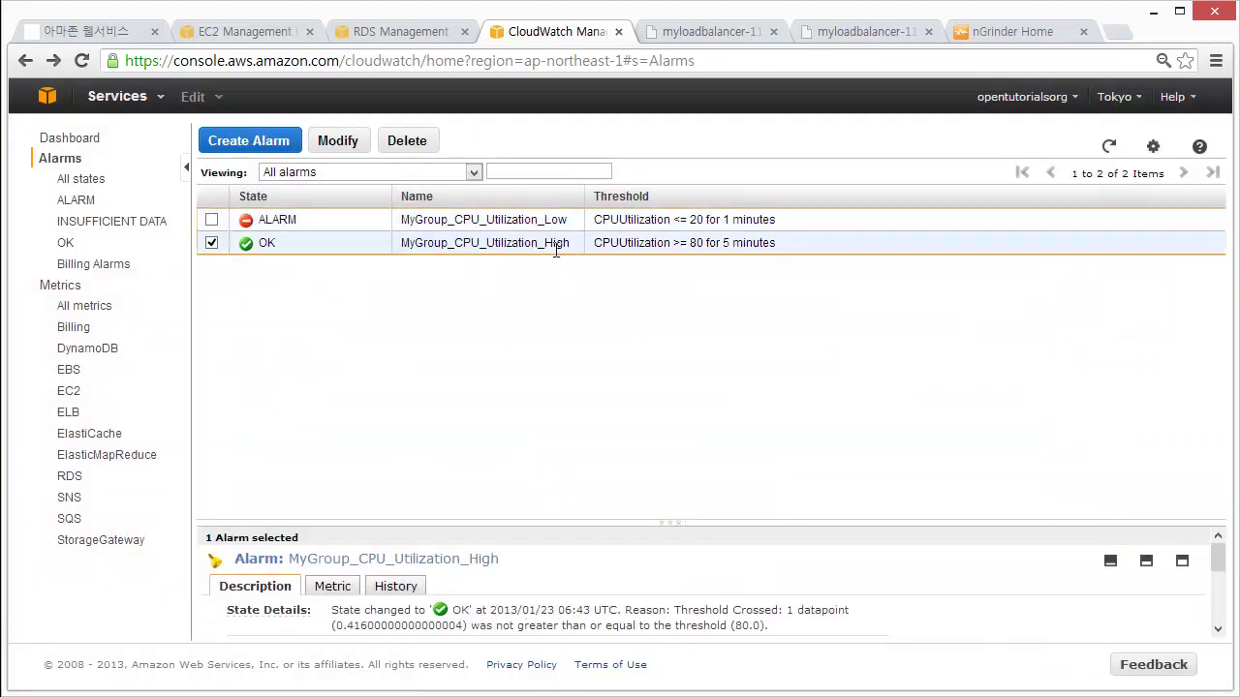
pyautogui.rightClick(568, 249)
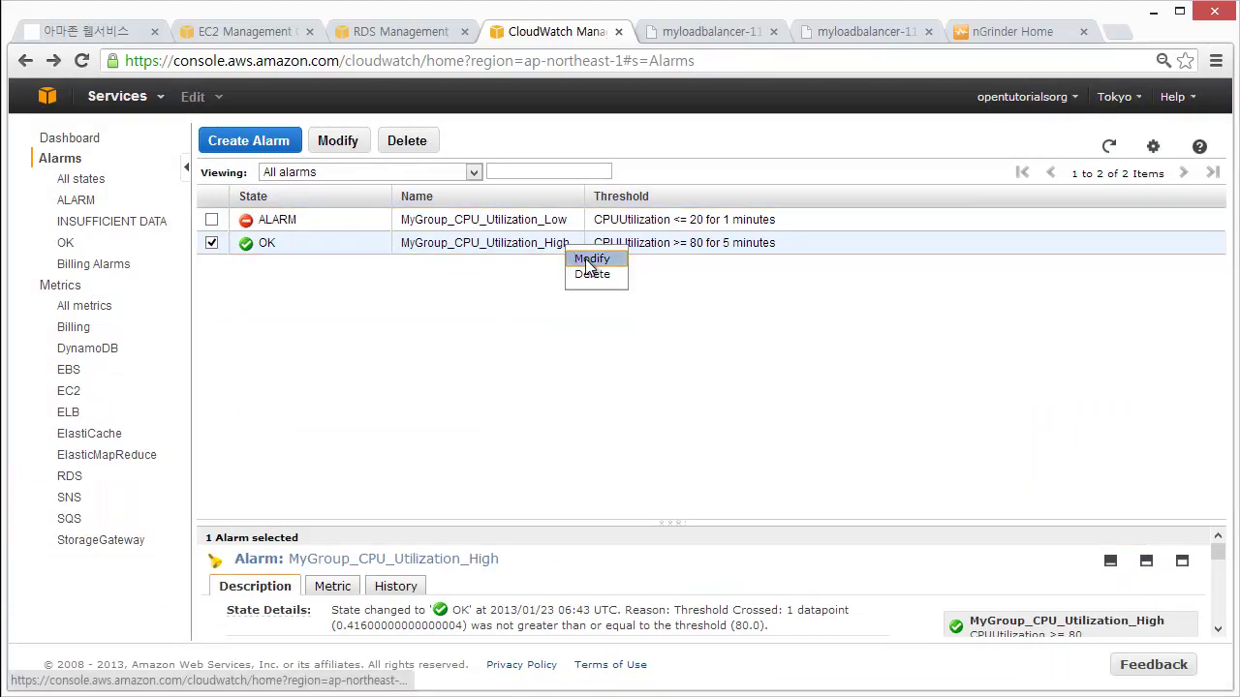
pyautogui.click(589, 258)
pyautogui.click(581, 310)
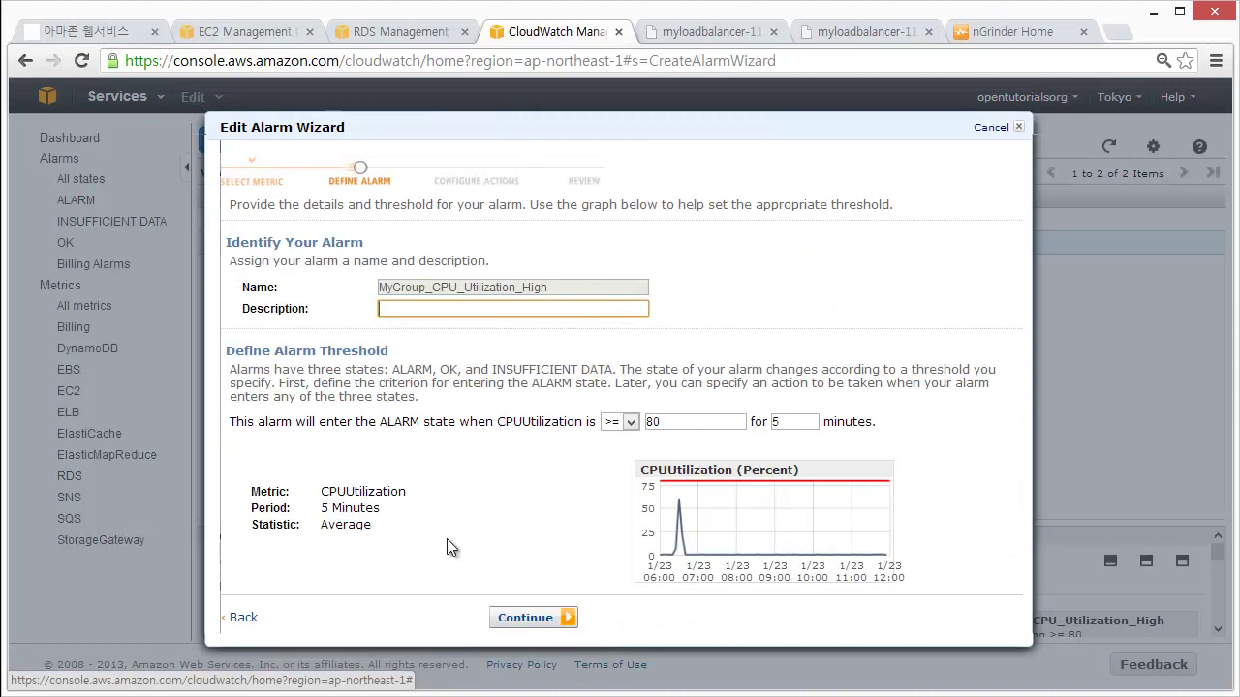
pyautogui.click(238, 620)
pyautogui.click(738, 198)
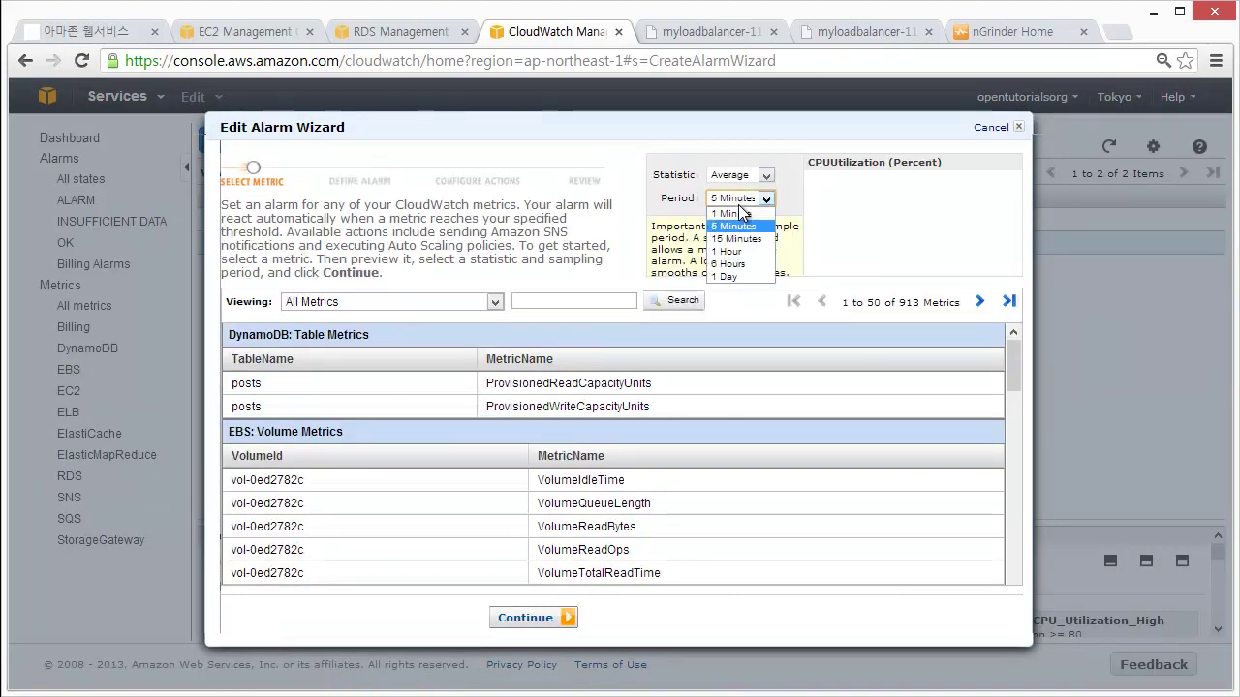
pyautogui.click(734, 217)
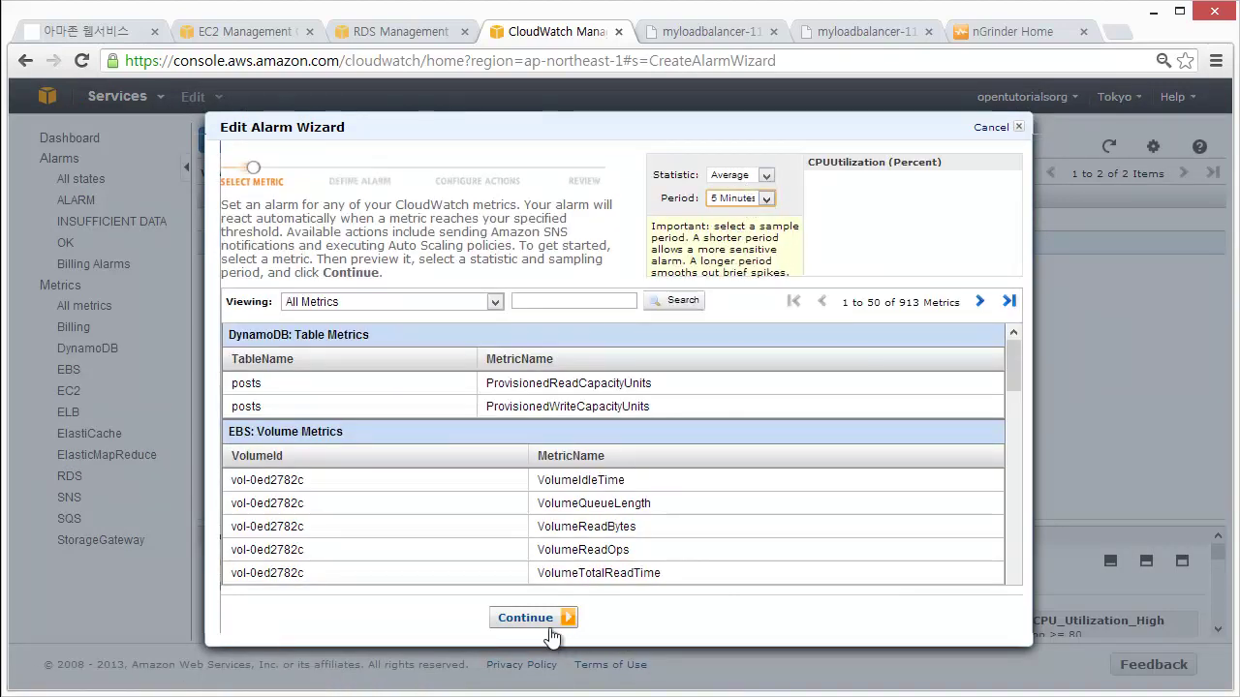
pyautogui.click(738, 198)
pyautogui.click(742, 211)
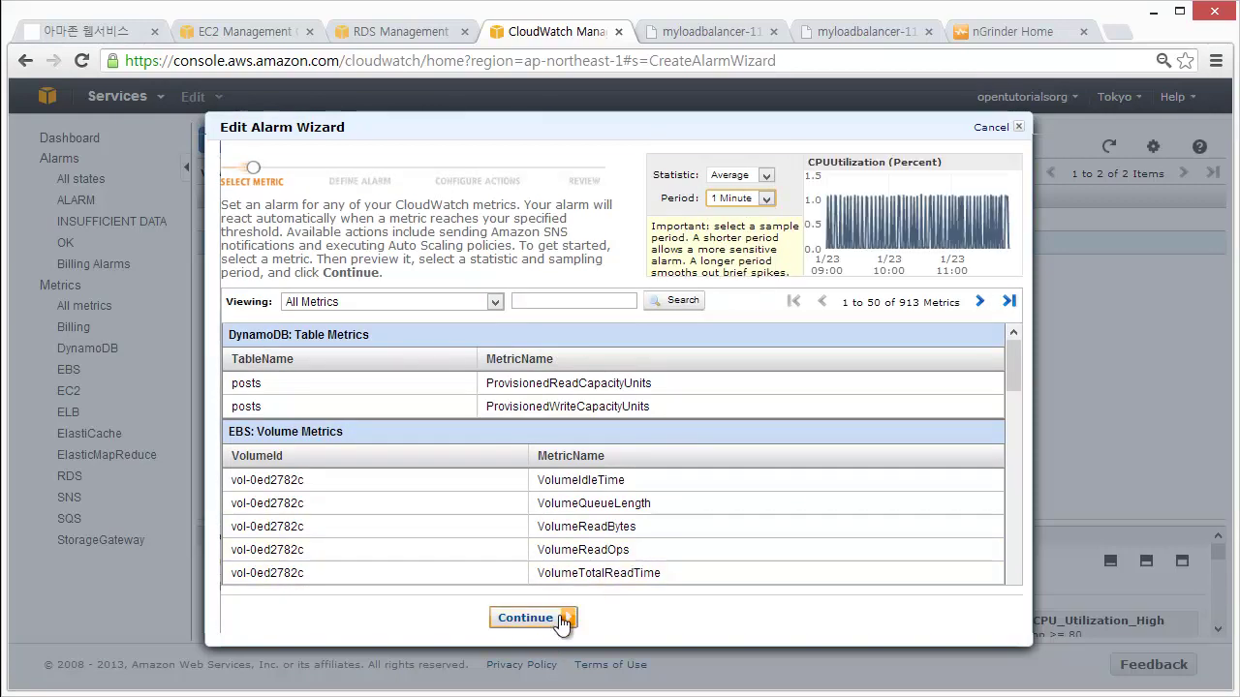
# Step: Set the high CPU alarm's threshold duration to 1 minute, keep its double-group-size scaling action, and save the alarm
pyautogui.click(562, 619)
pyautogui.click(788, 422)
pyautogui.click(529, 619)
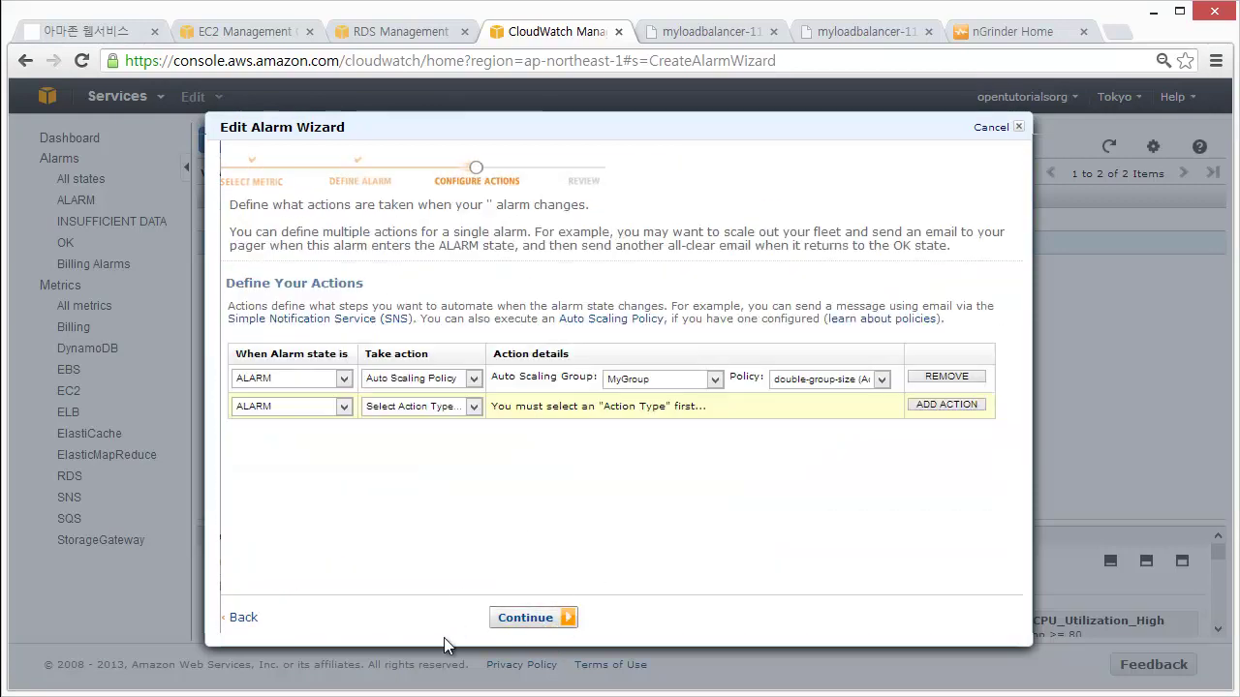
pyautogui.click(535, 620)
pyautogui.click(535, 620)
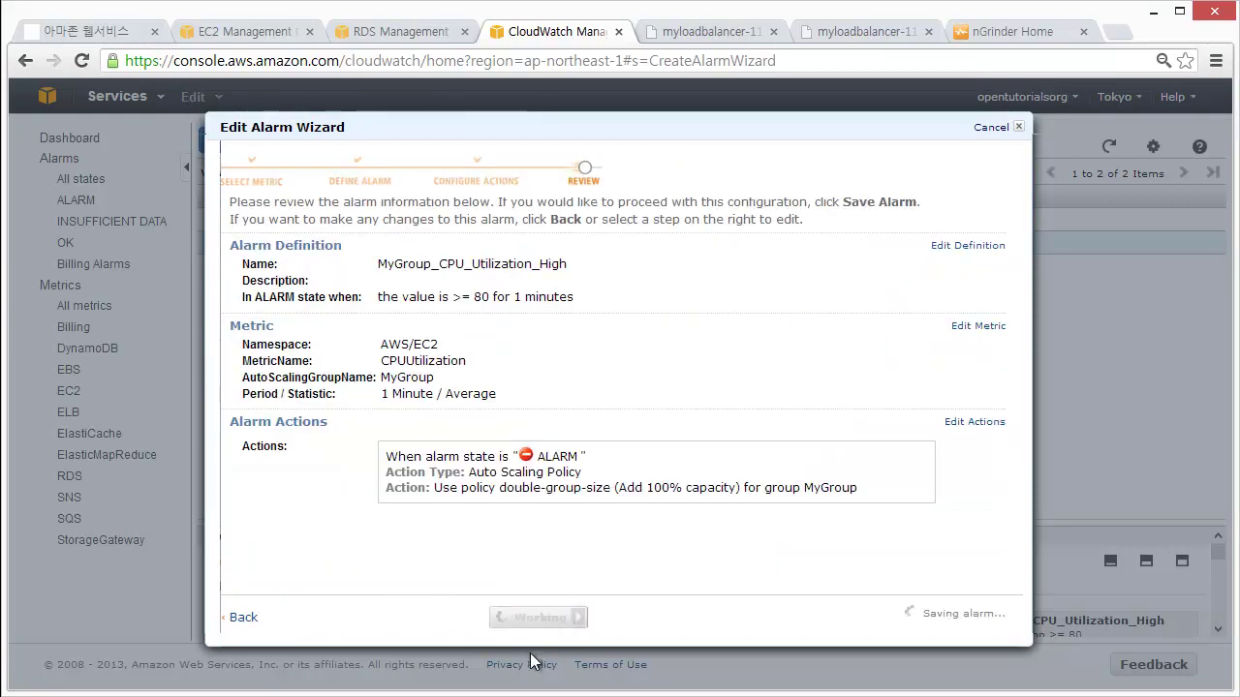
pyautogui.click(532, 418)
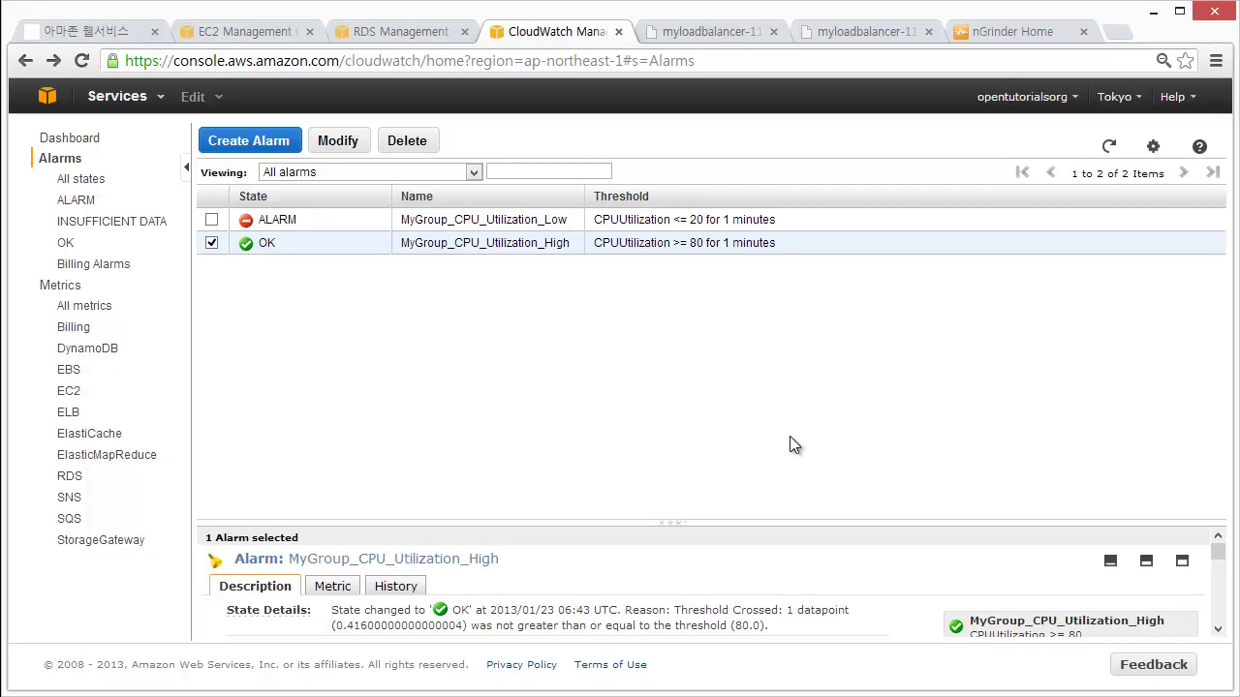
# Step: Switch to the EC2 console's instance list and show the CloudWatch monitoring graphs of instance i-d7541ed4 in an enlarged details area
pyautogui.hotkey('ctrl', '2')
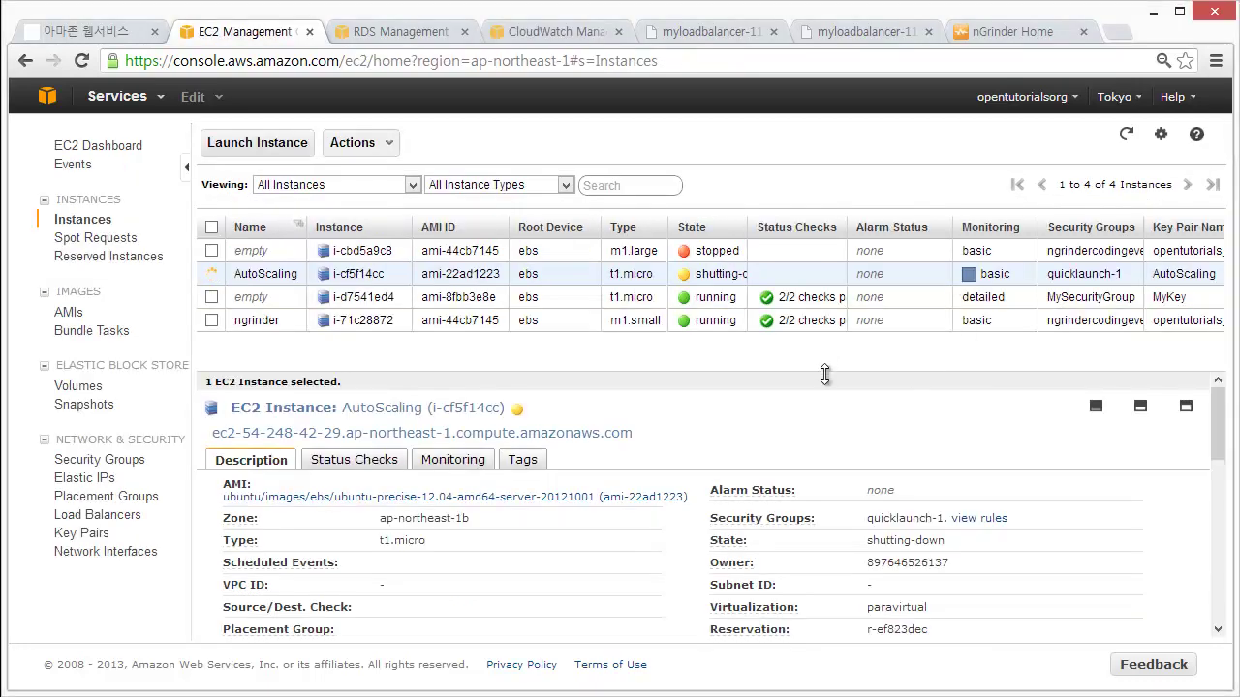
pyautogui.moveTo(824, 371); pyautogui.dragTo(833, 389)
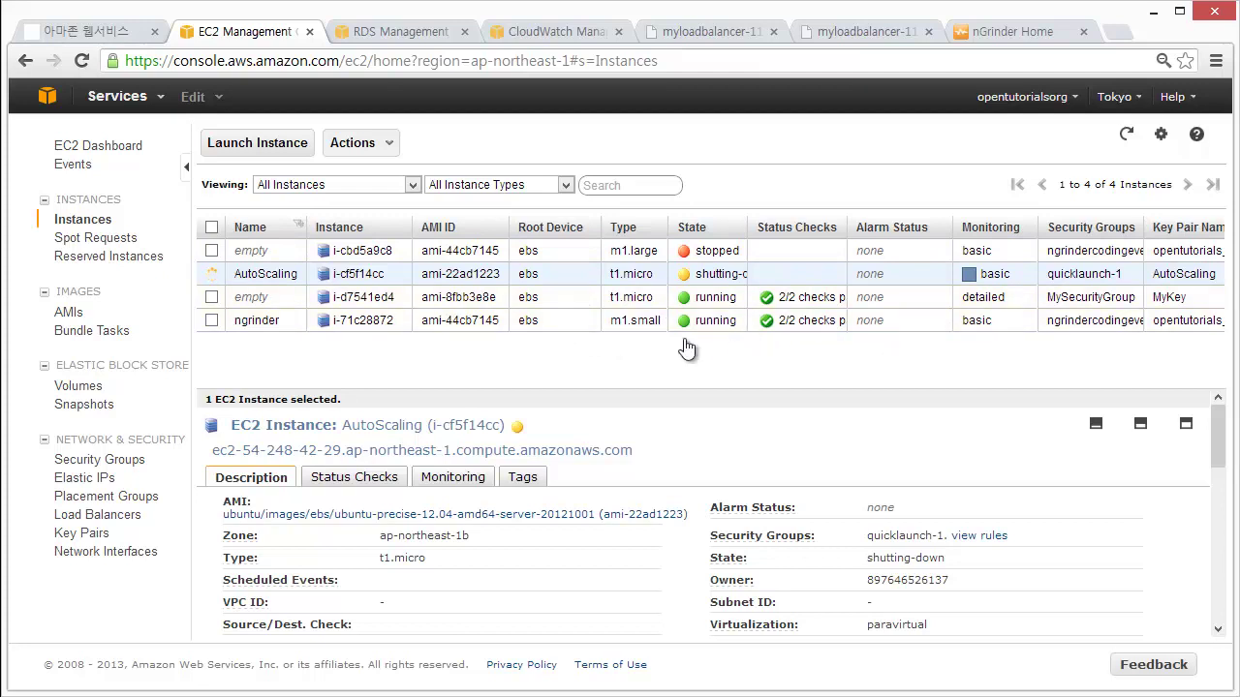
pyautogui.moveTo(276, 330)
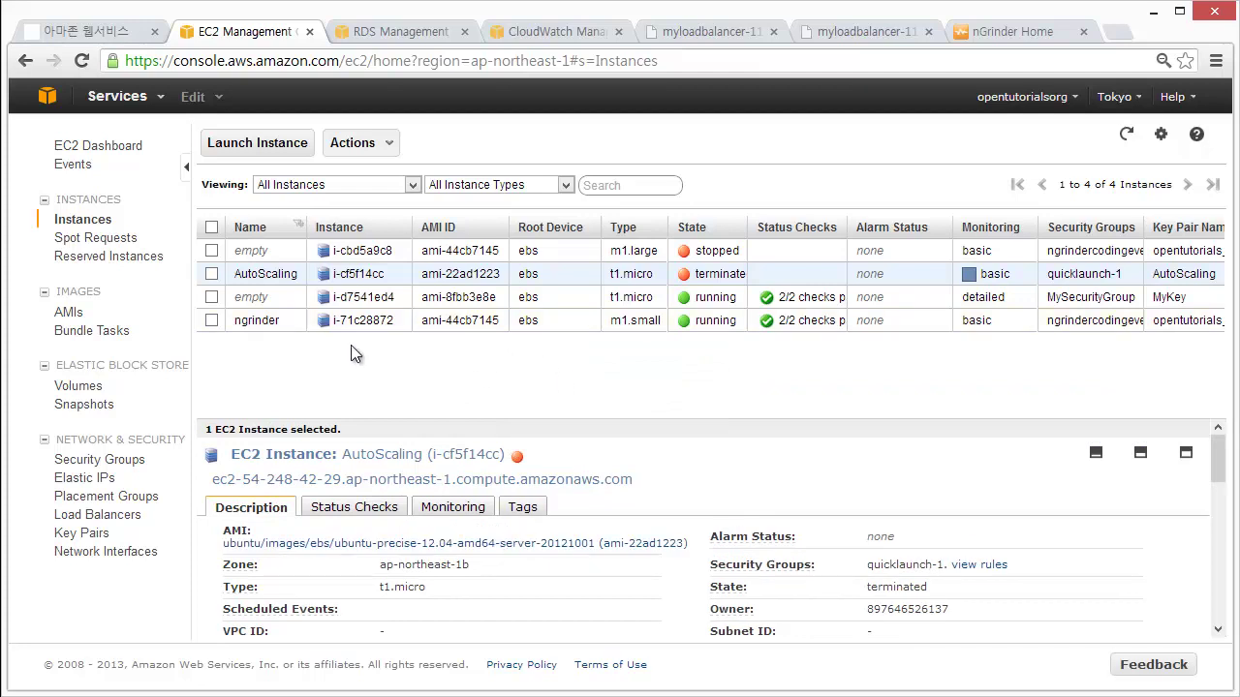
pyautogui.click(565, 302)
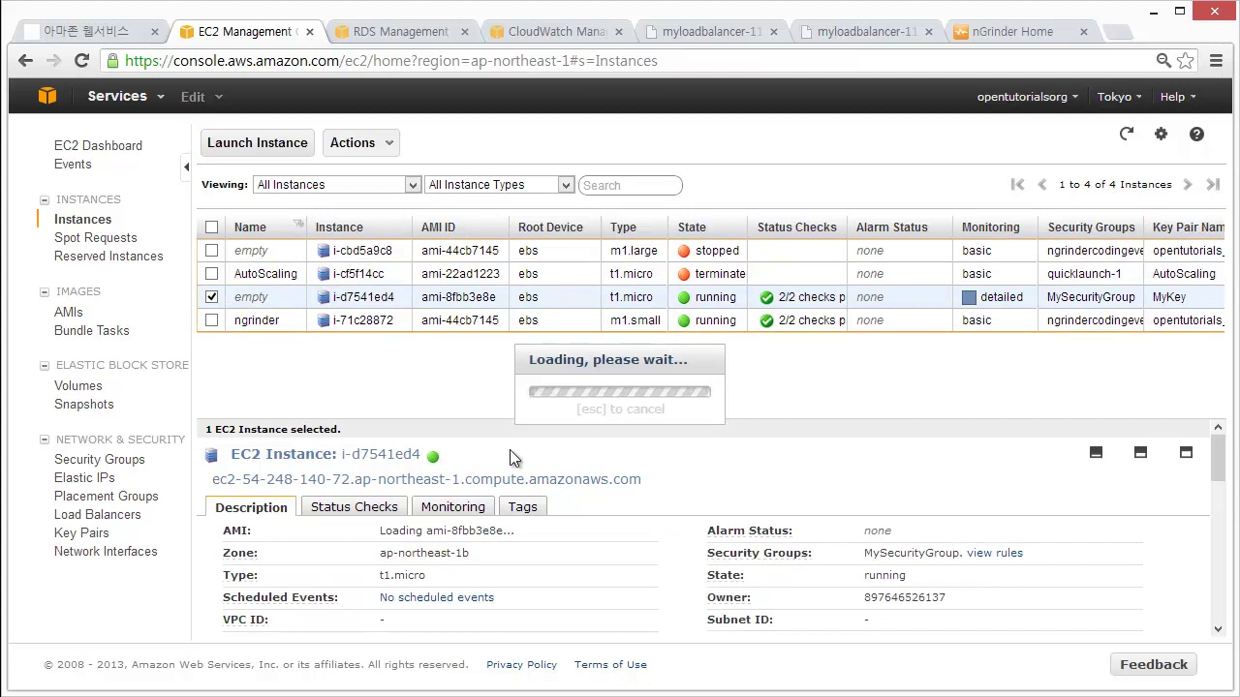
pyautogui.click(463, 506)
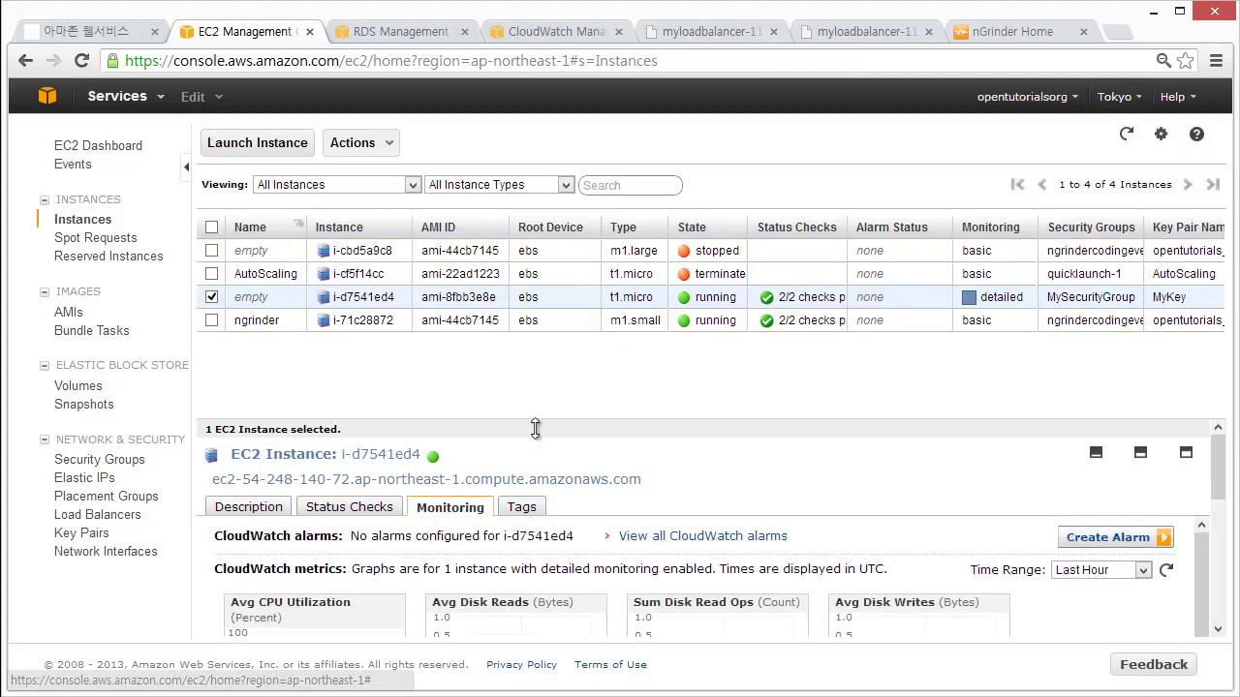
pyautogui.moveTo(539, 419); pyautogui.dragTo(535, 351)
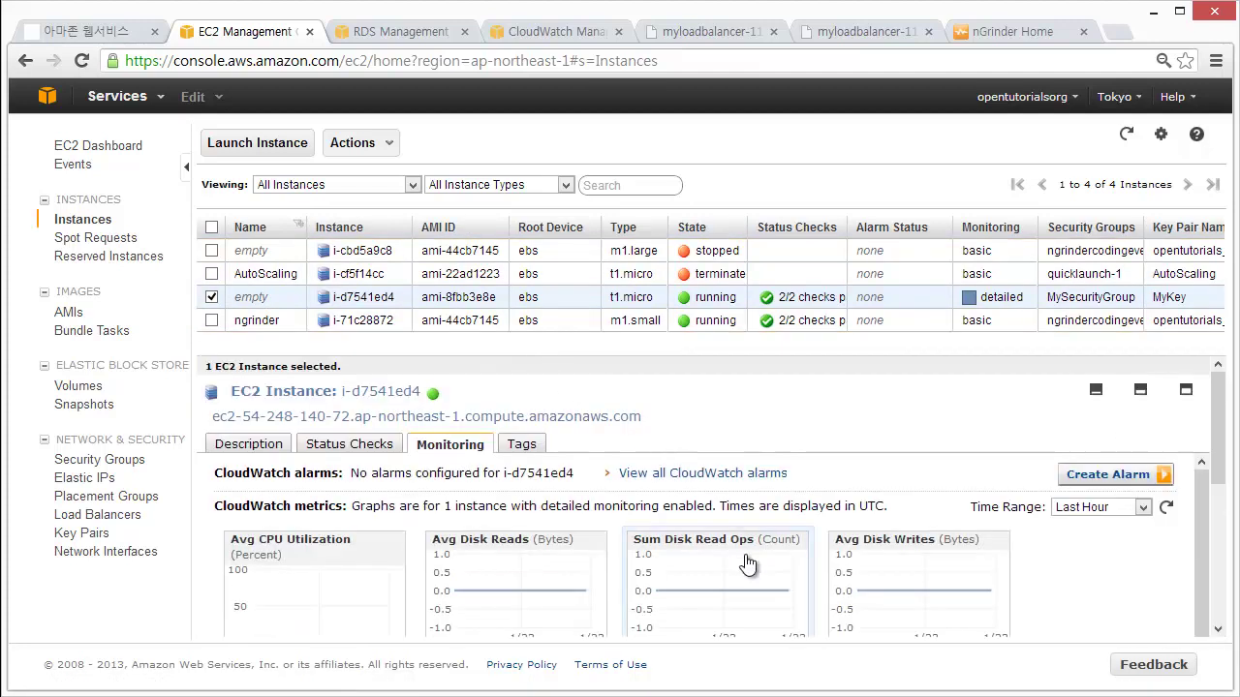
# Step: Examine instance i-d7541ed4's average CPU utilization, including the detailed graph, and close the graph
pyautogui.scroll(-3, 359, 498)
pyautogui.scroll(2, 366, 542)
pyautogui.scroll(1, 373, 553)
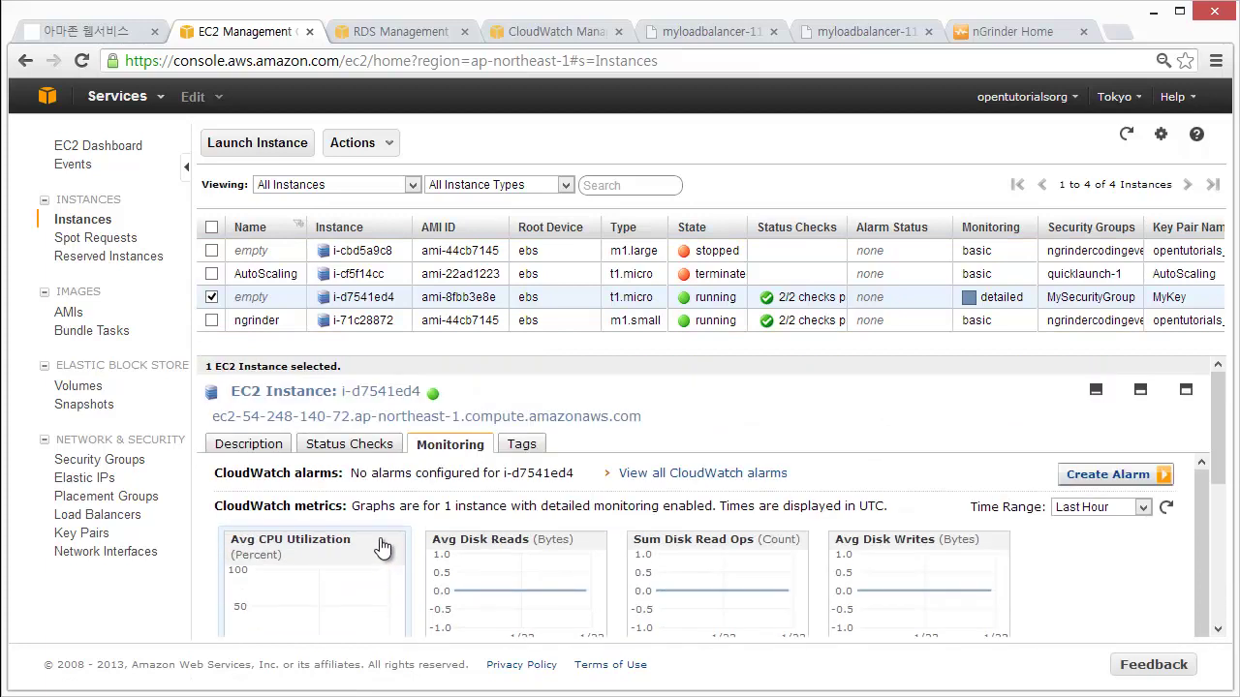
pyautogui.scroll(-3, 383, 547)
pyautogui.scroll(3, 388, 538)
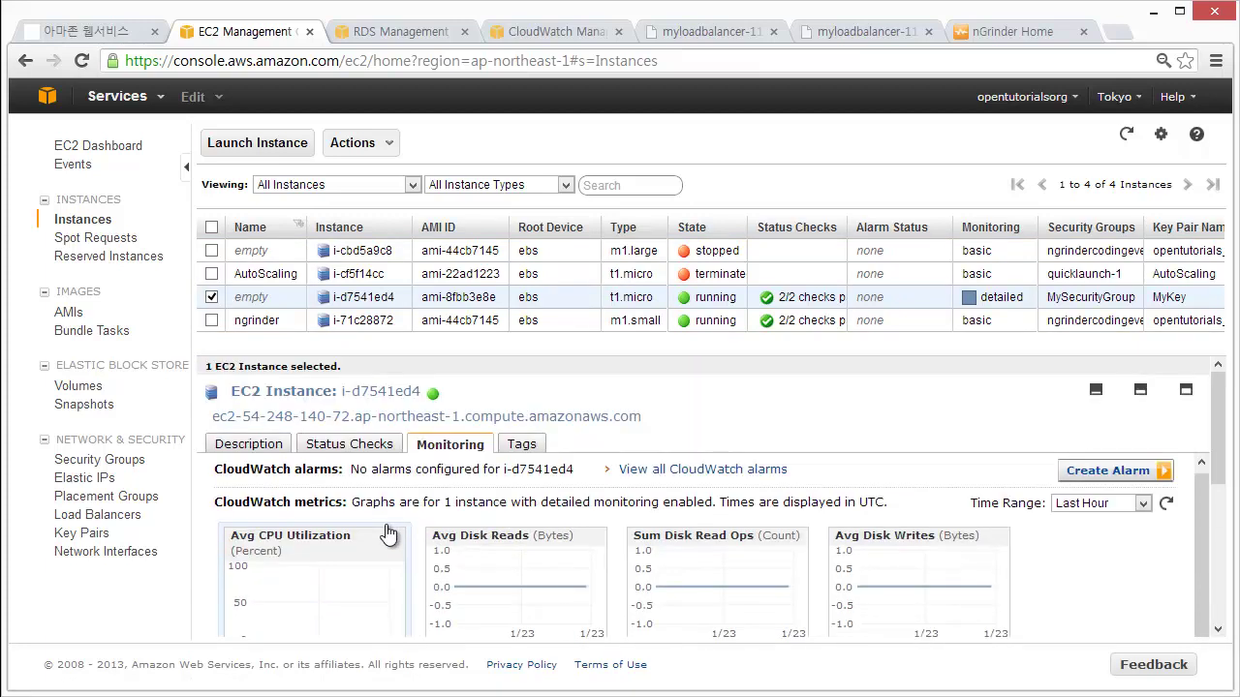
pyautogui.scroll(-2, 392, 531)
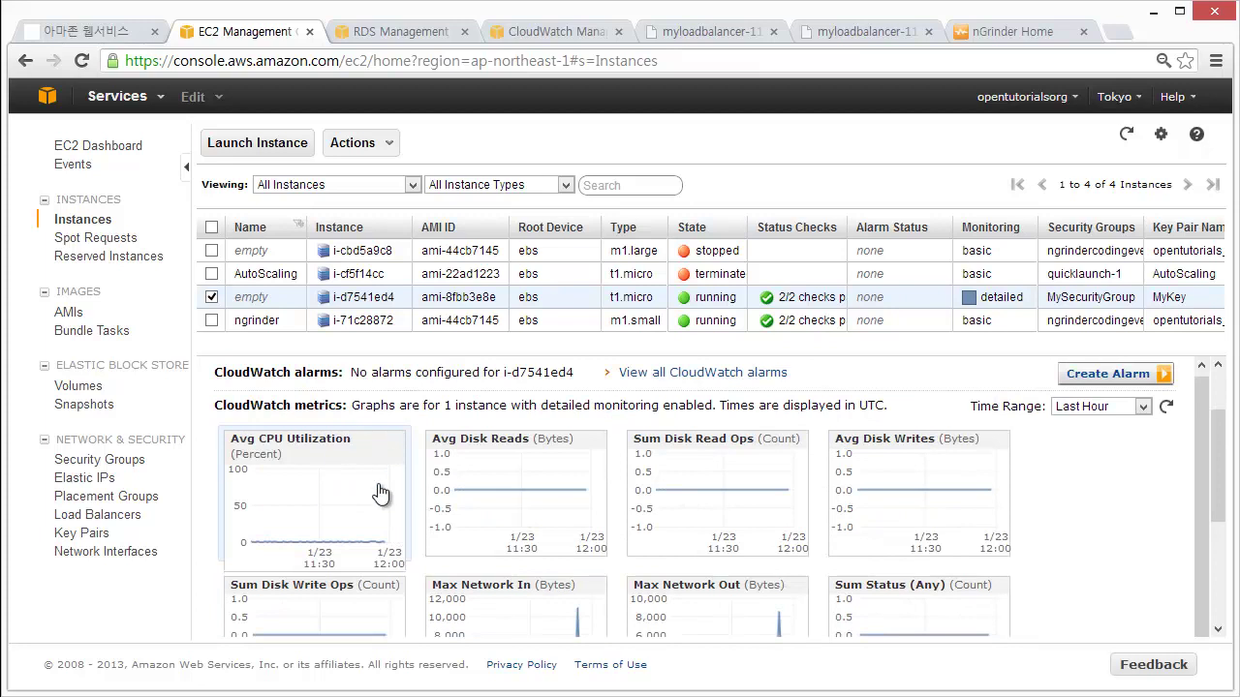
pyautogui.click(384, 512)
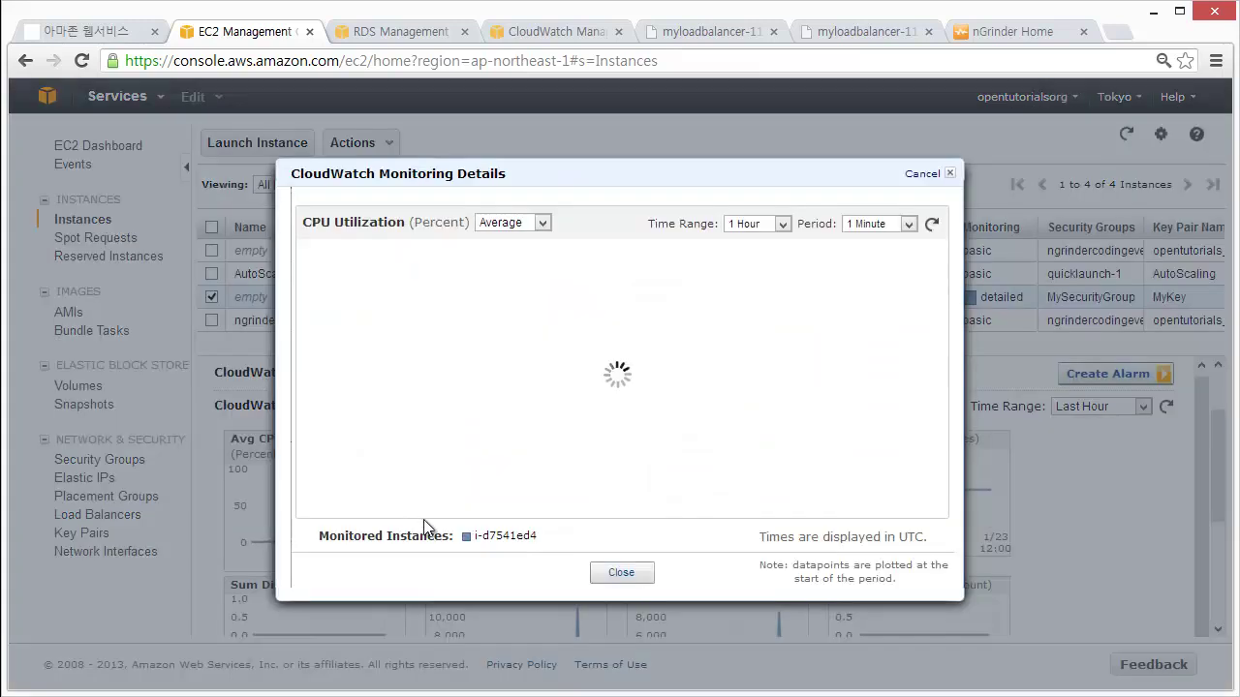
pyautogui.click(620, 573)
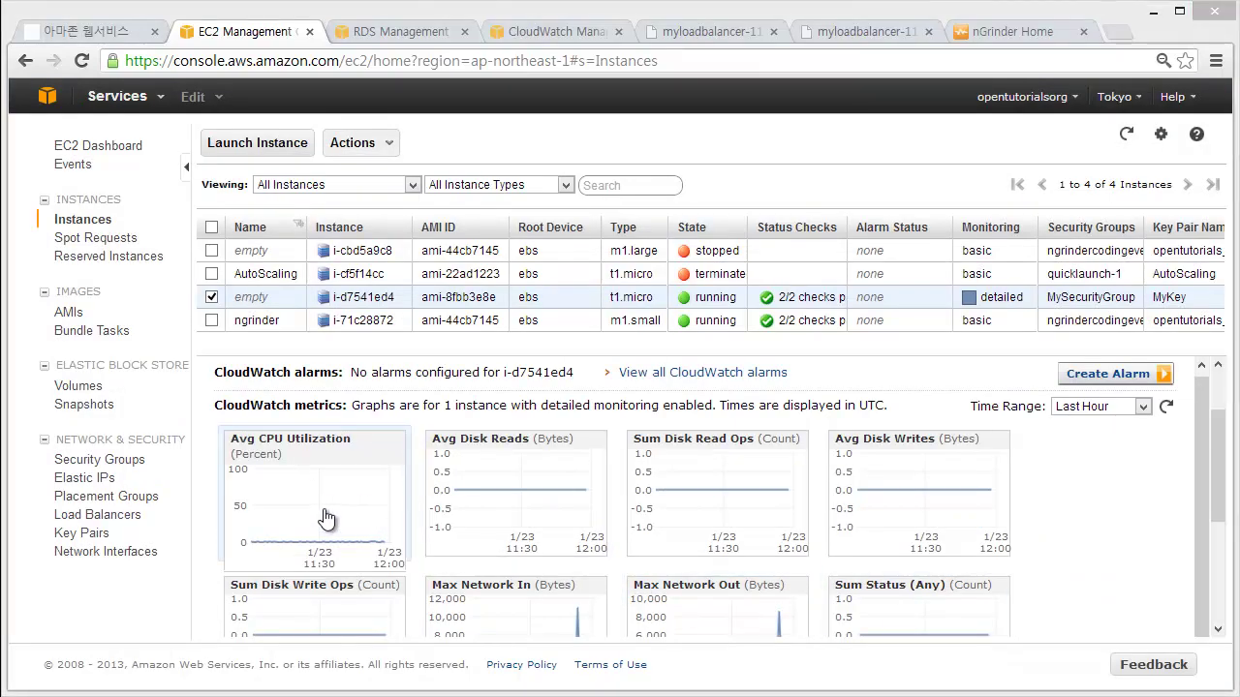
# Step: Copy the load balancer's topic.php address and start an nGrinder Quick Start test for that URL
pyautogui.click(854, 29)
pyautogui.click(602, 63)
pyautogui.hotkey('ctrl', 'c')
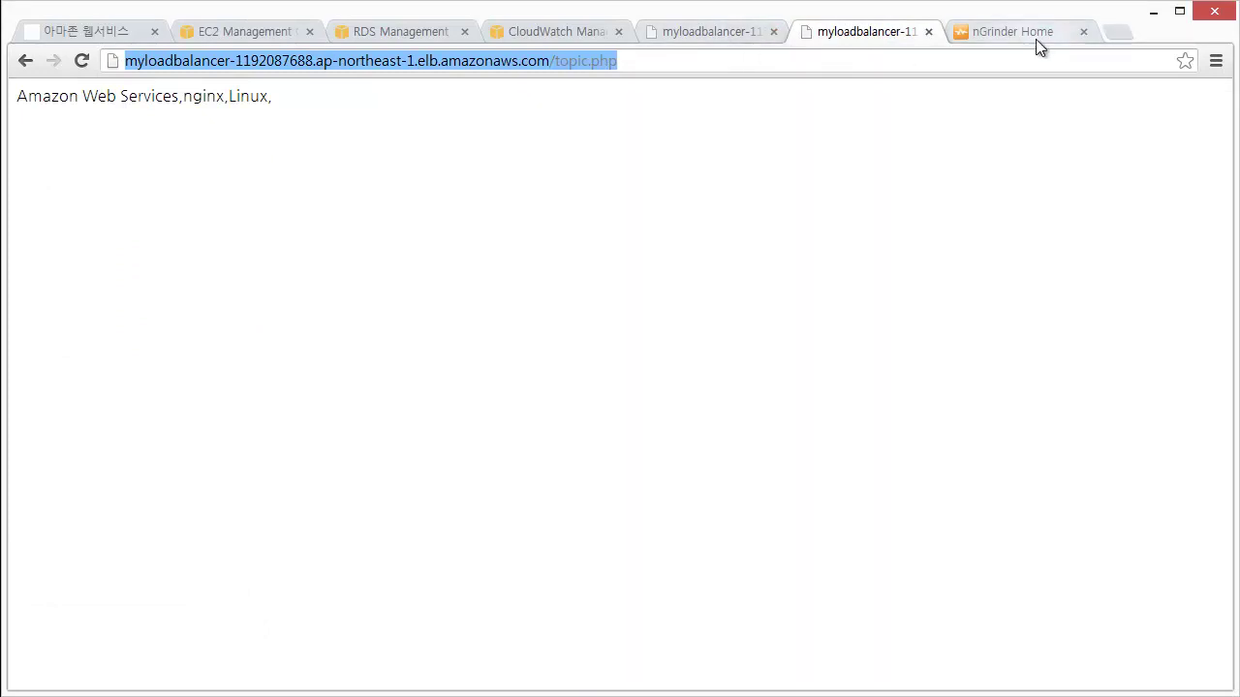
pyautogui.click(1012, 31)
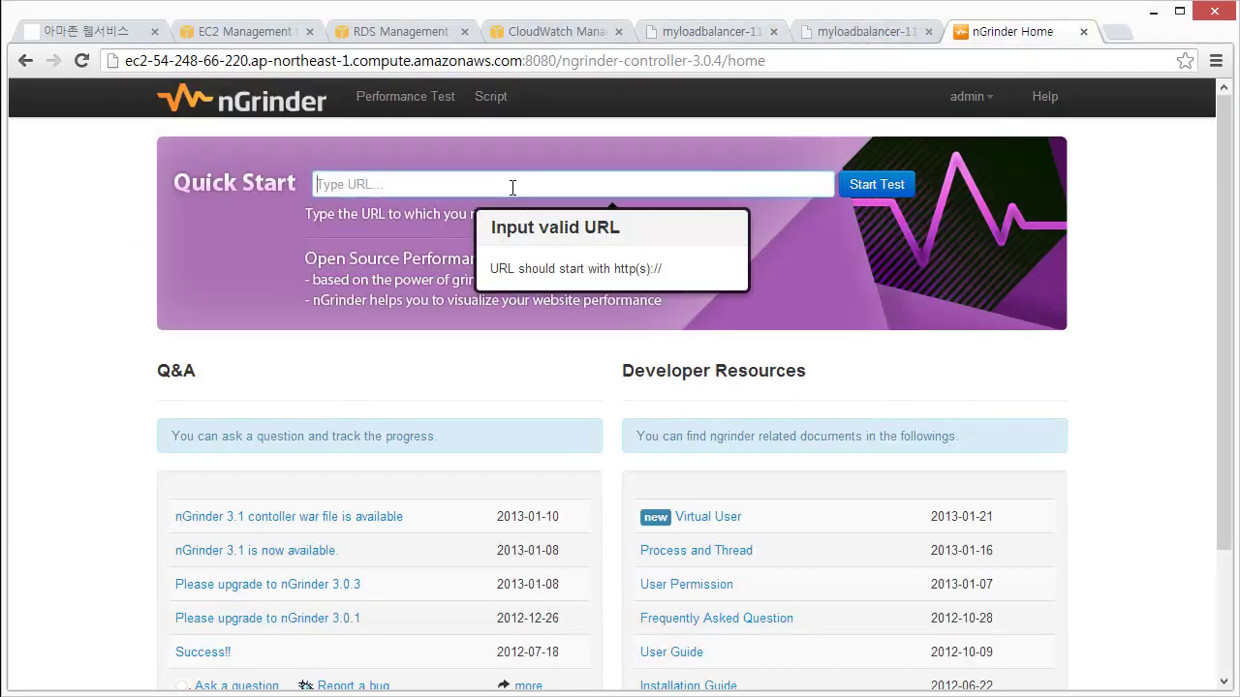
pyautogui.hotkey('ctrl', 'v')
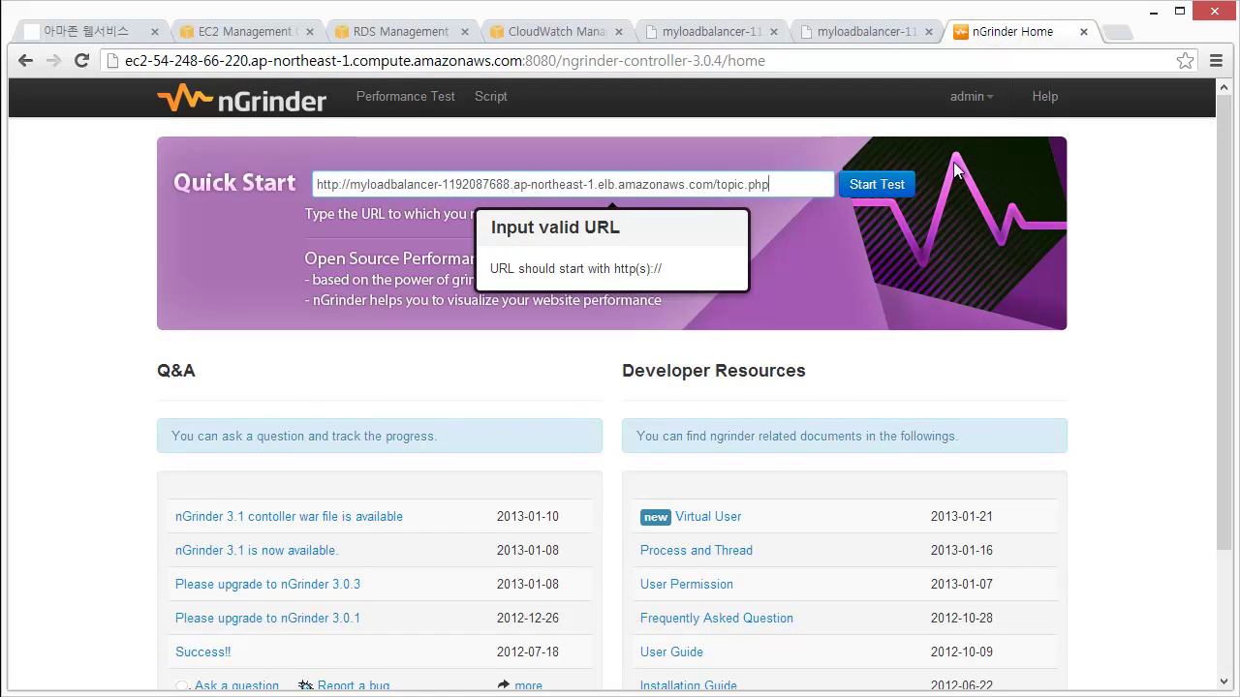
pyautogui.click(878, 184)
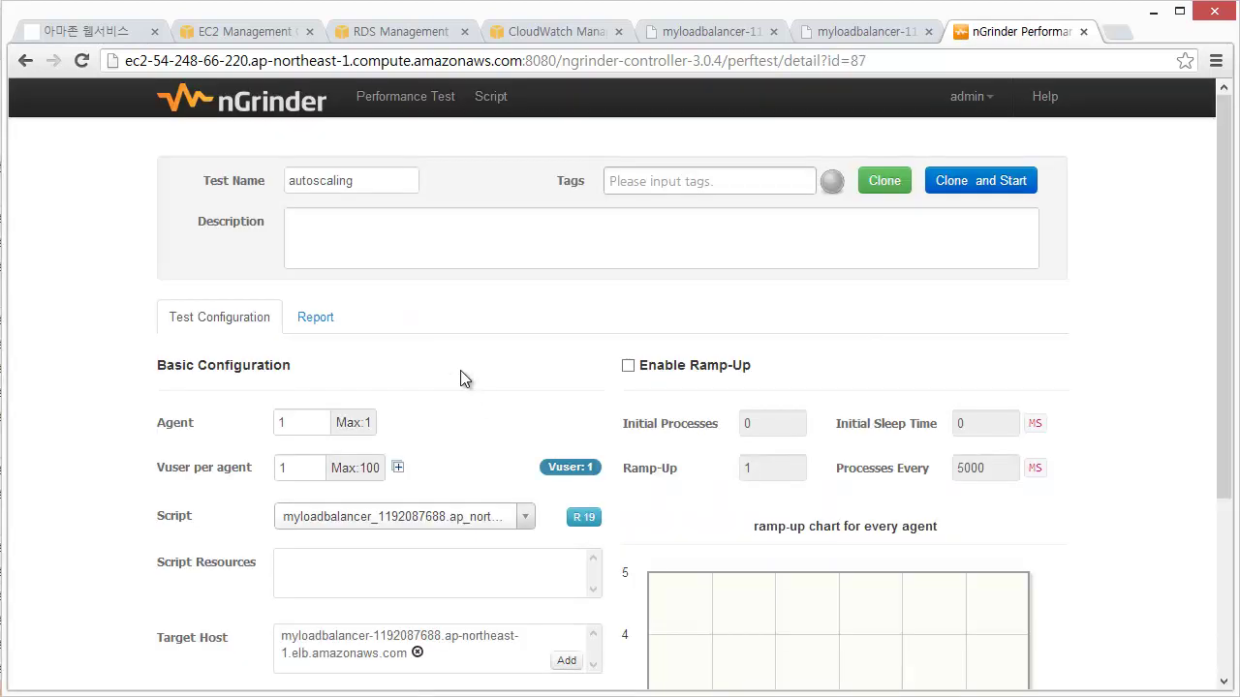
# Step: In the autoscaling test's configuration, keep 1 agent and set the Vuser per agent count to 10
pyautogui.scroll(-1, 462, 379)
pyautogui.scroll(1, 462, 378)
pyautogui.click(290, 426)
pyautogui.scroll(-2, 411, 416)
pyautogui.scroll(2, 411, 417)
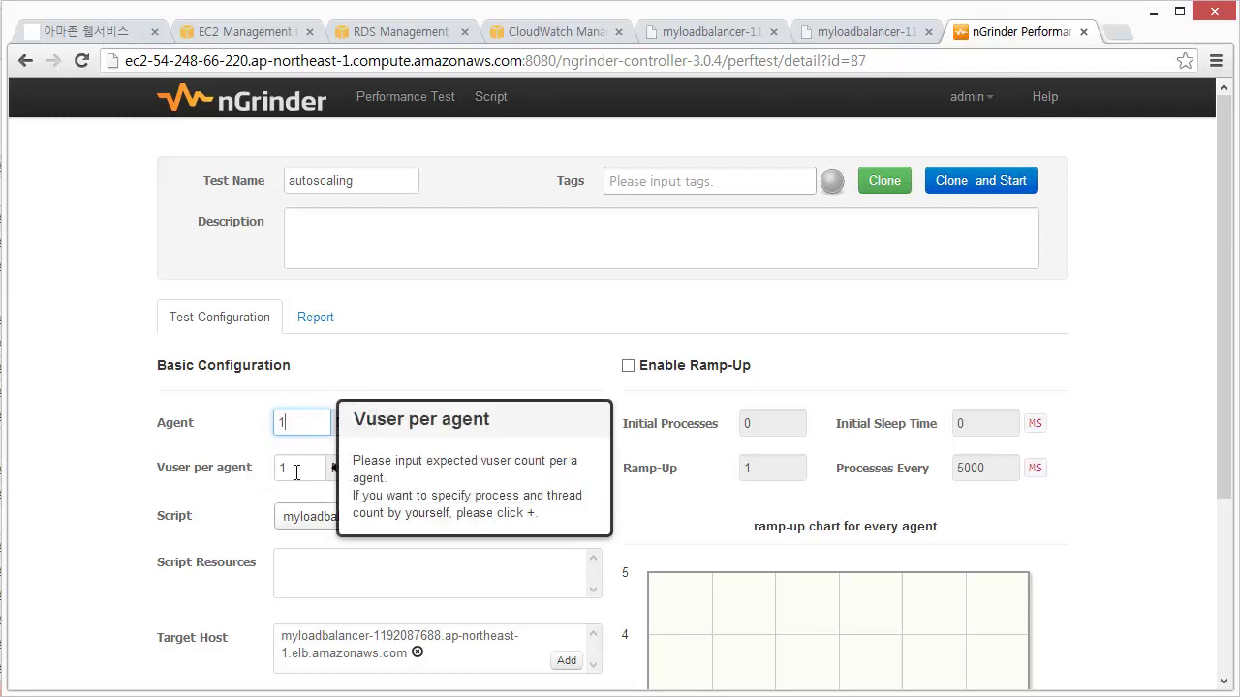
pyautogui.press('Tab')
pyautogui.write('10')
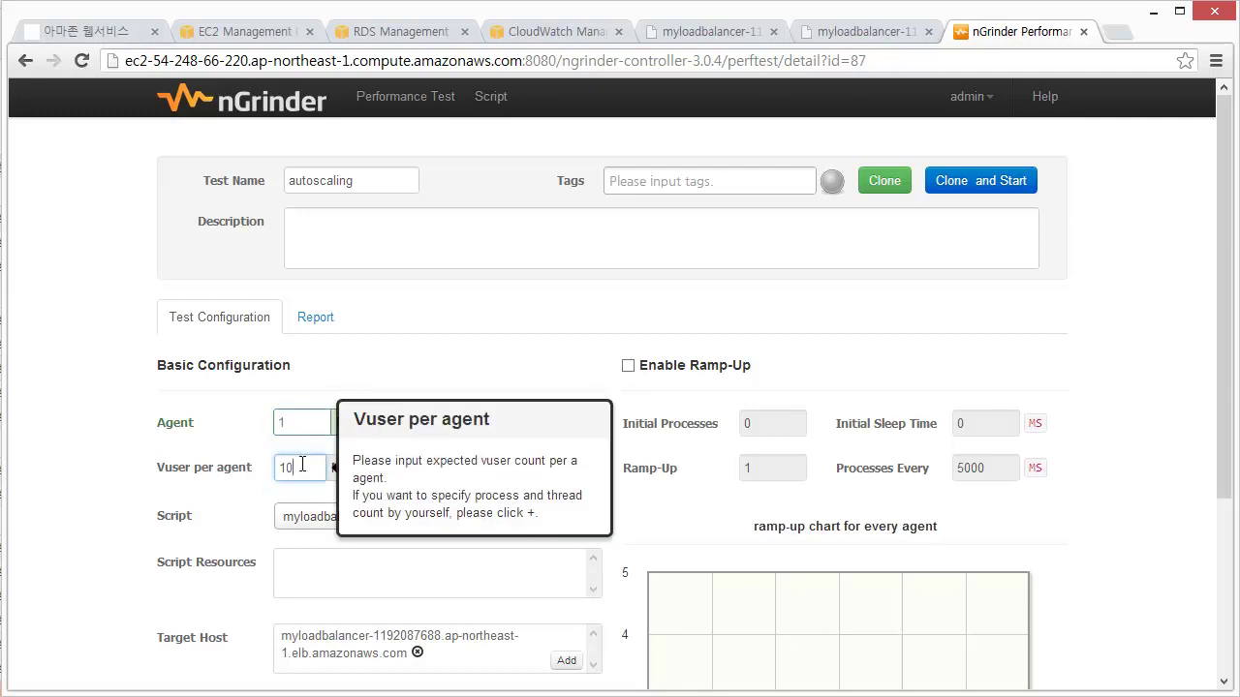
pyautogui.click(471, 351)
# Step: Check the test's duration setting and its available minute values without changing them
pyautogui.scroll(-3, 497, 394)
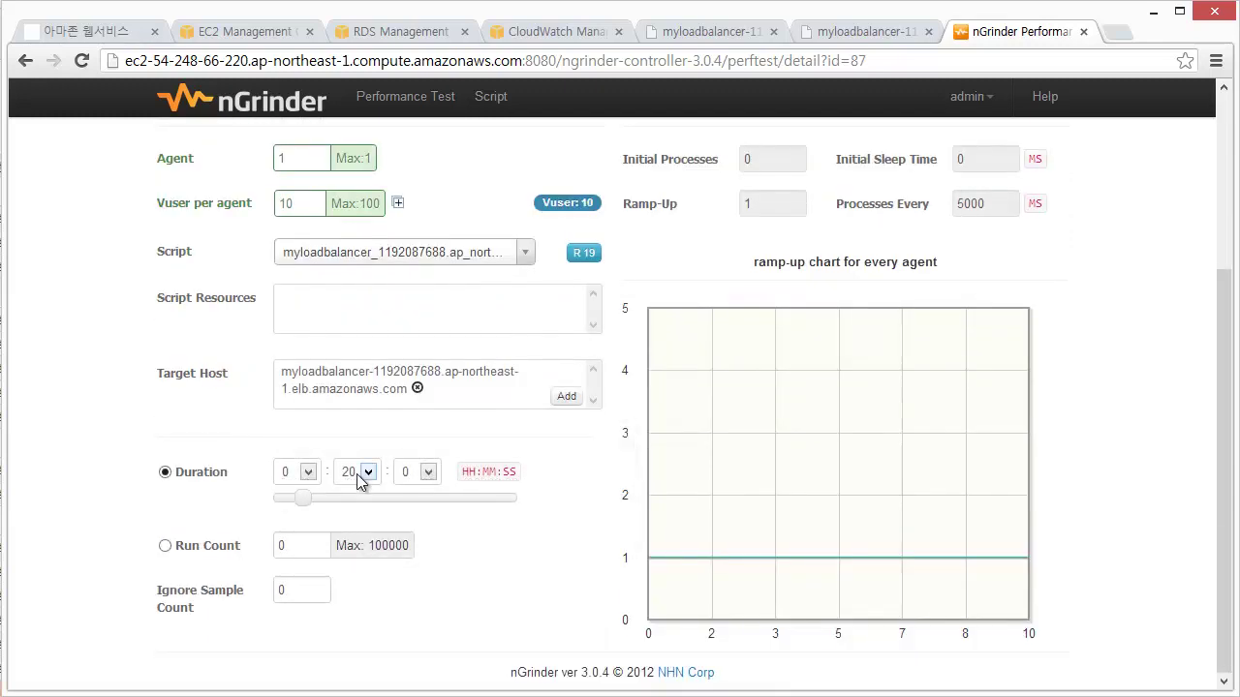
pyautogui.click(357, 474)
pyautogui.scroll(-2, 355, 581)
pyautogui.scroll(-3, 355, 605)
pyautogui.scroll(6, 355, 591)
pyautogui.press('Escape')
pyautogui.scroll(3, 390, 561)
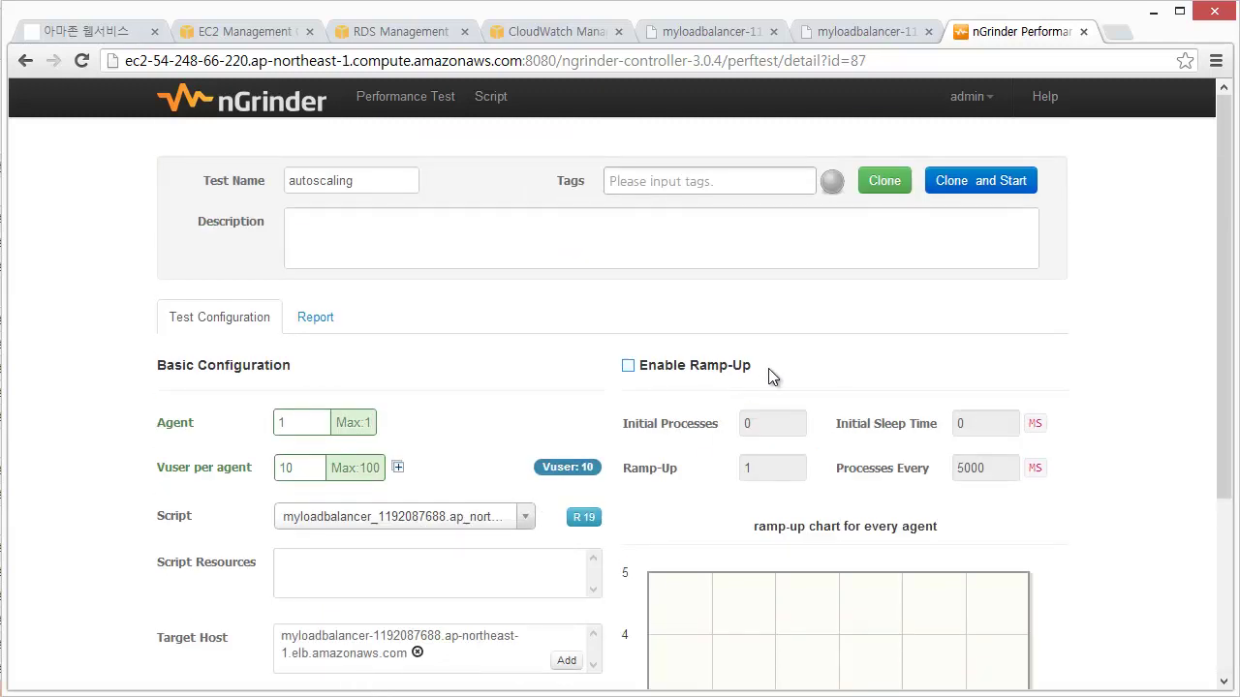
# Step: Clone and start the autoscaling test with immediate execution, and open the new test's details from the test list
pyautogui.click(1004, 189)
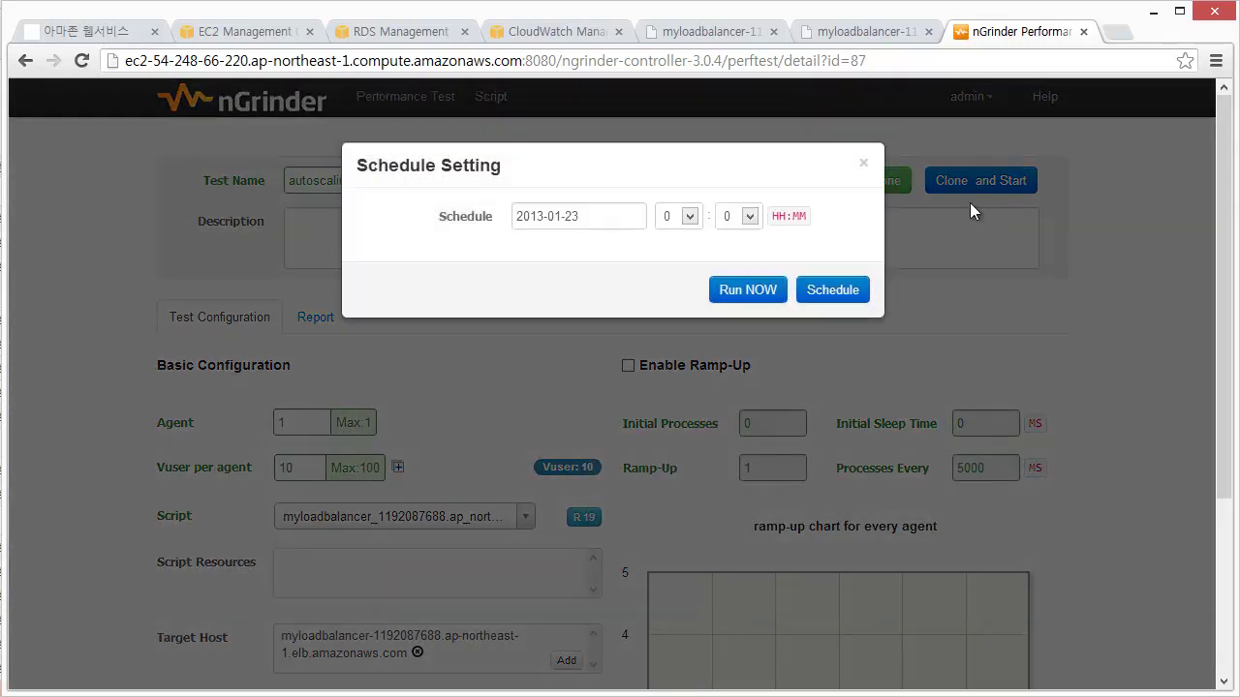
pyautogui.click(736, 292)
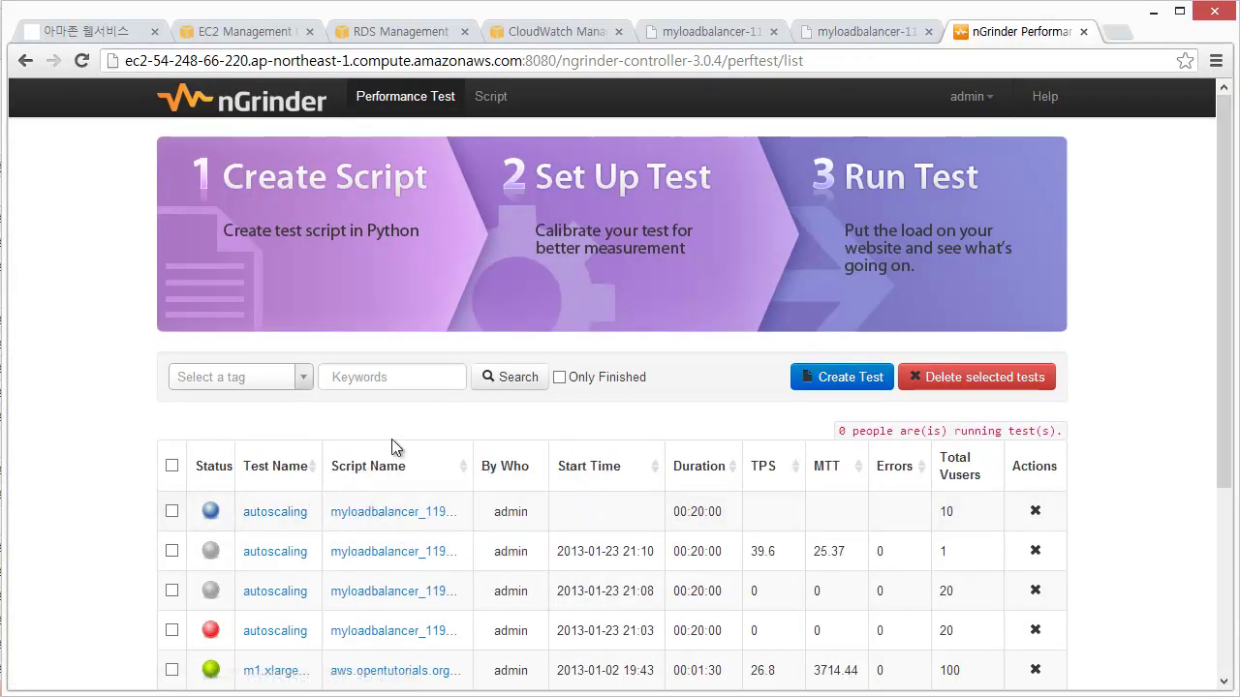
pyautogui.moveTo(212, 518)
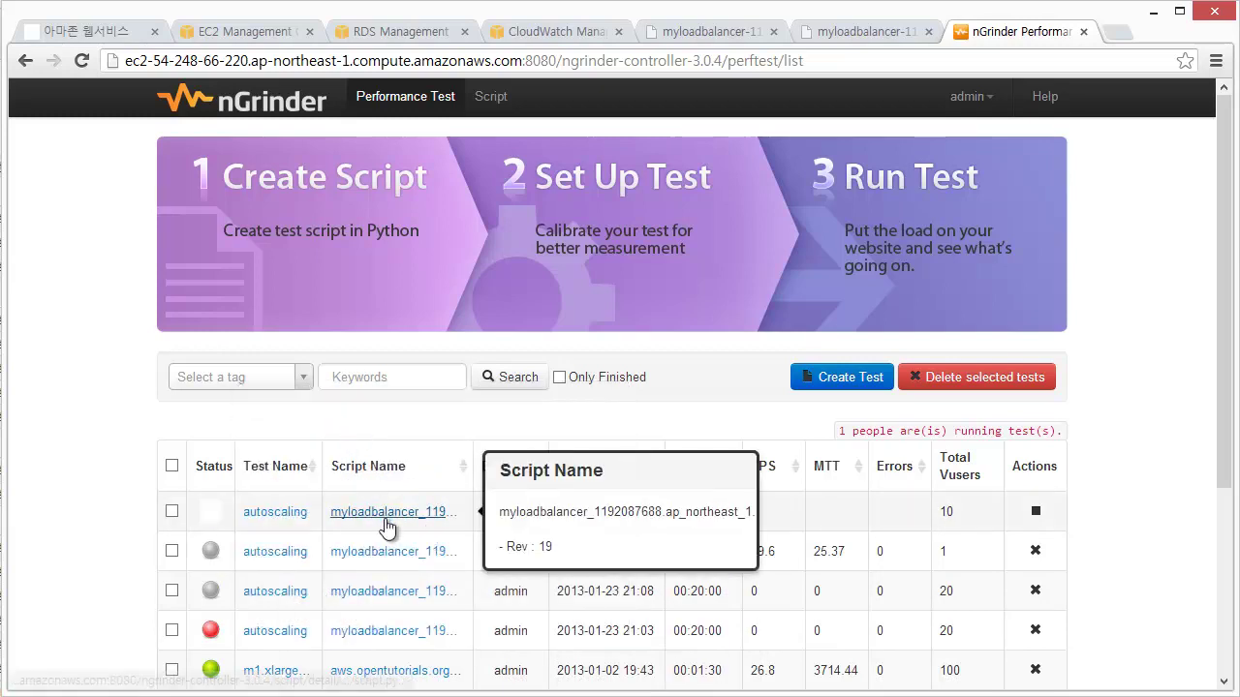
pyautogui.click(278, 514)
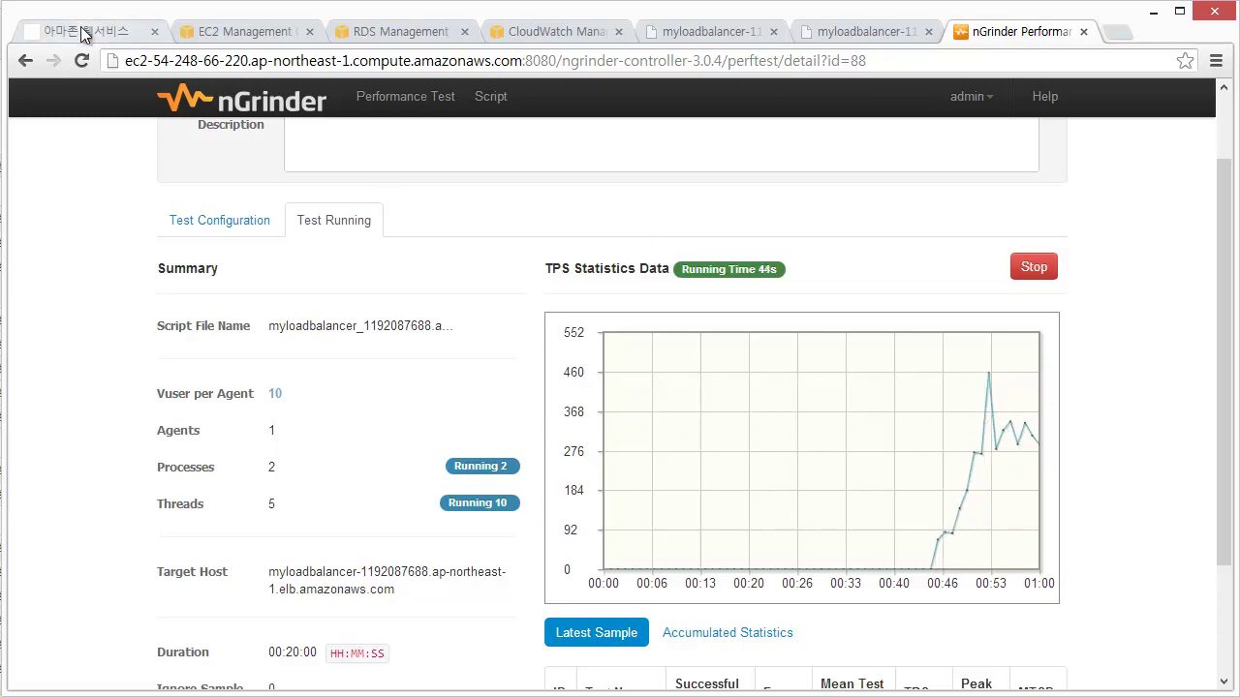
# Step: Switch back to the EC2 console's instance list and reduce the page zoom to fit more of its columns
pyautogui.click(232, 33)
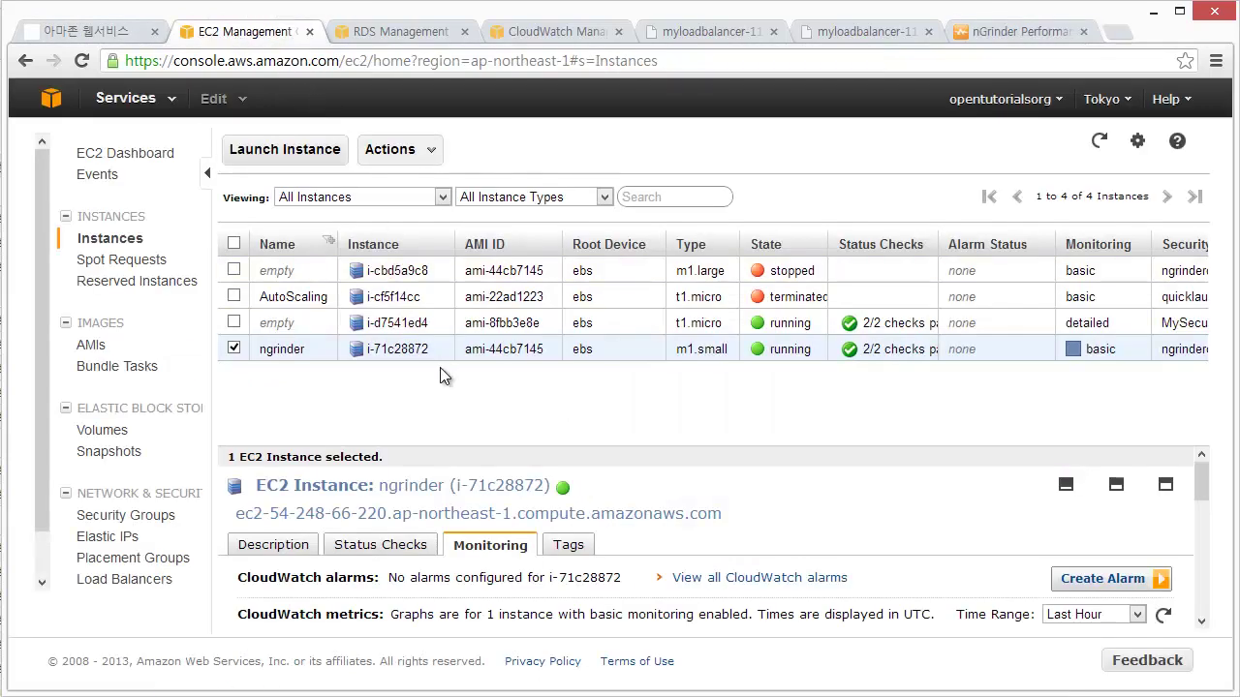
pyautogui.moveTo(464, 443); pyautogui.dragTo(466, 361)
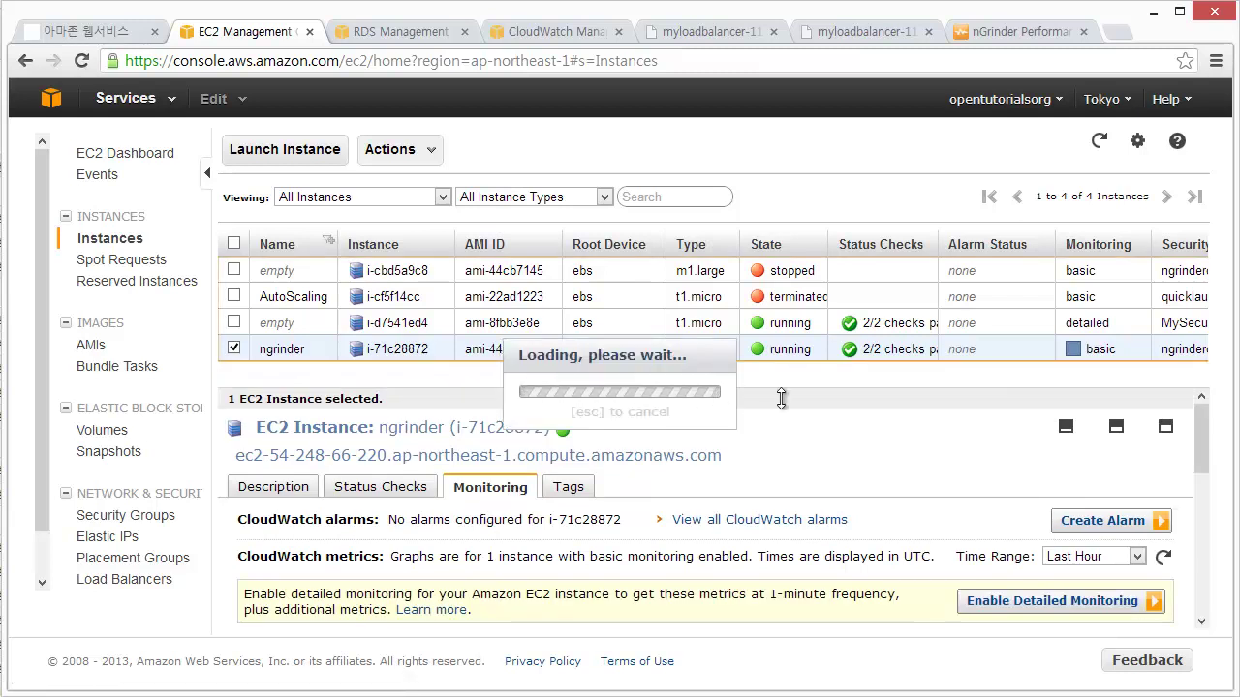
pyautogui.hotkey('ctrl', '-')
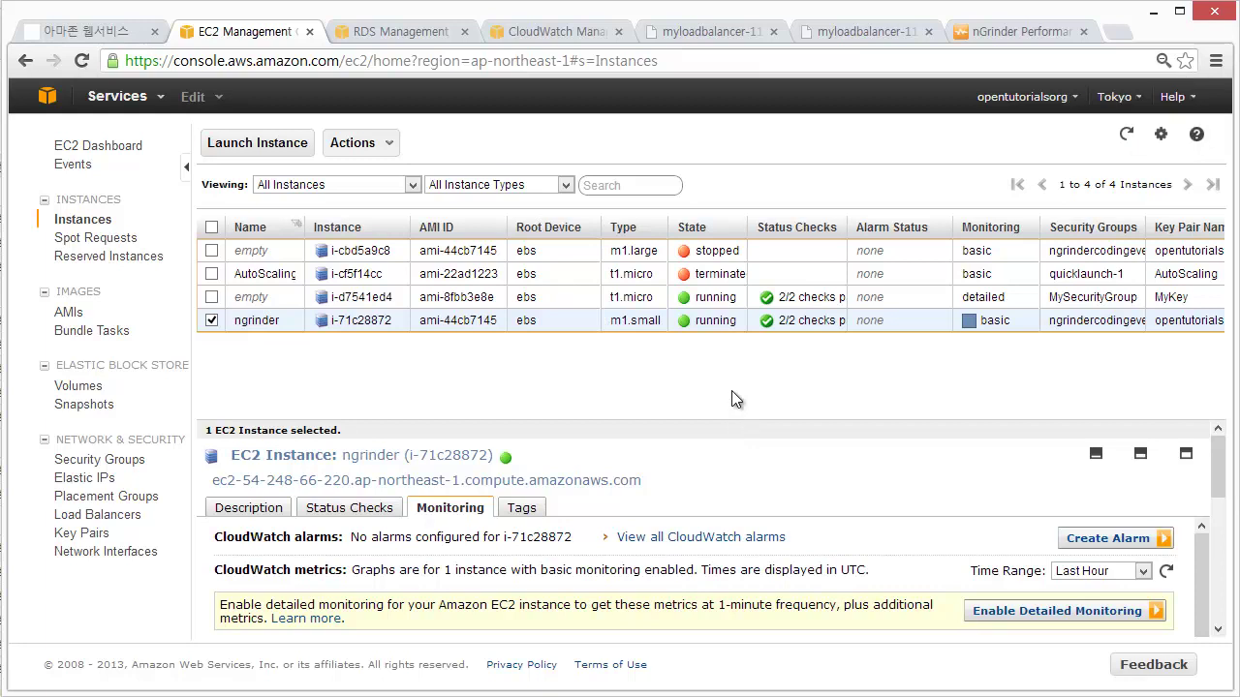
# Step: Enlarge the ngrinder instance's average CPU utilization graph, and switch to CloudWatch to check the state of the MyGroup_CPU_Utilization_High alarm
pyautogui.scroll(-4, 341, 560)
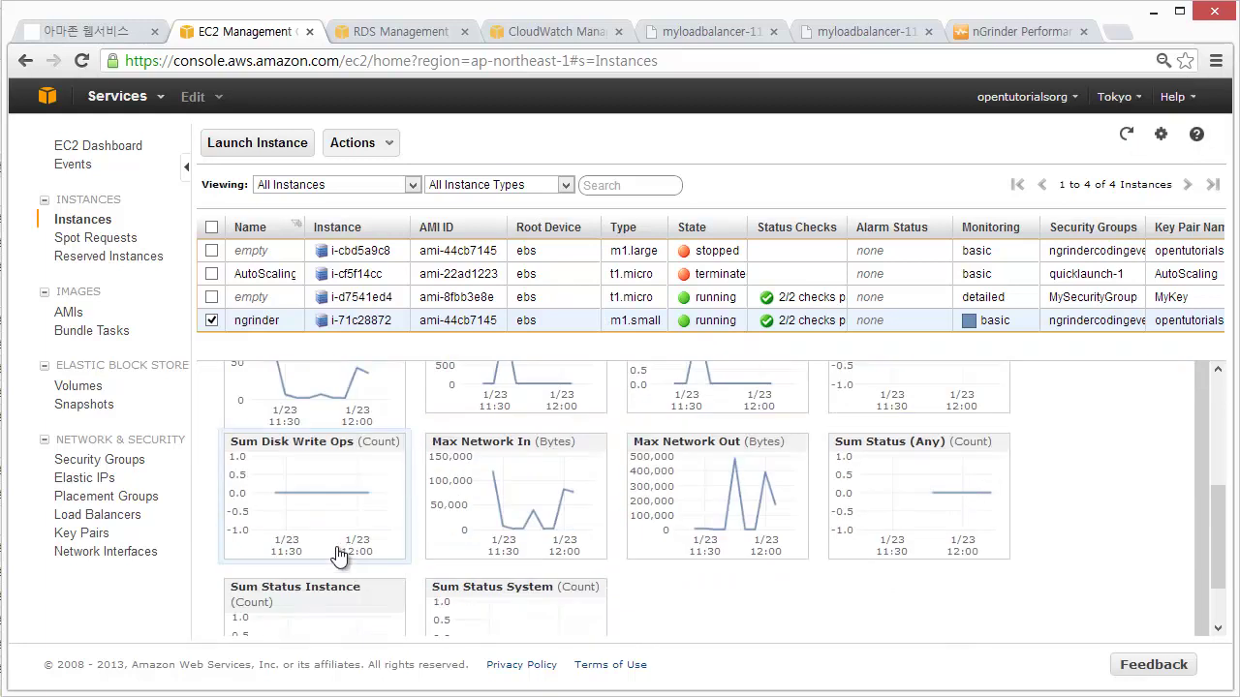
pyautogui.scroll(4, 341, 560)
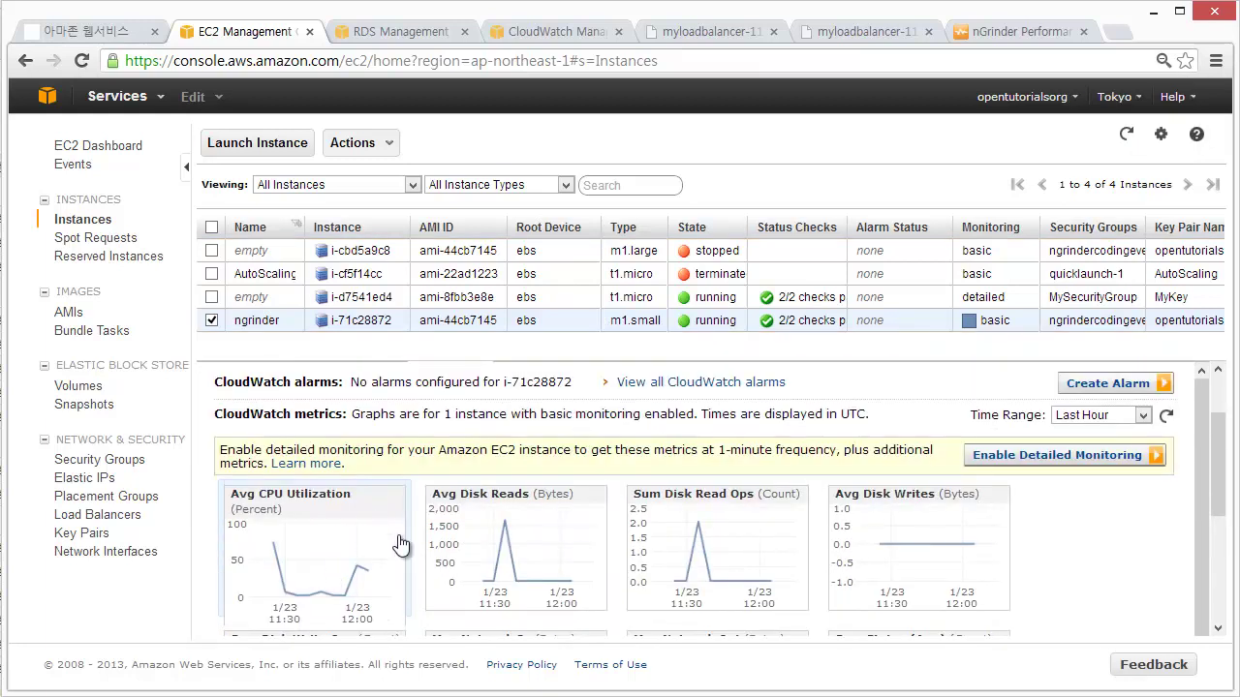
pyautogui.click(341, 552)
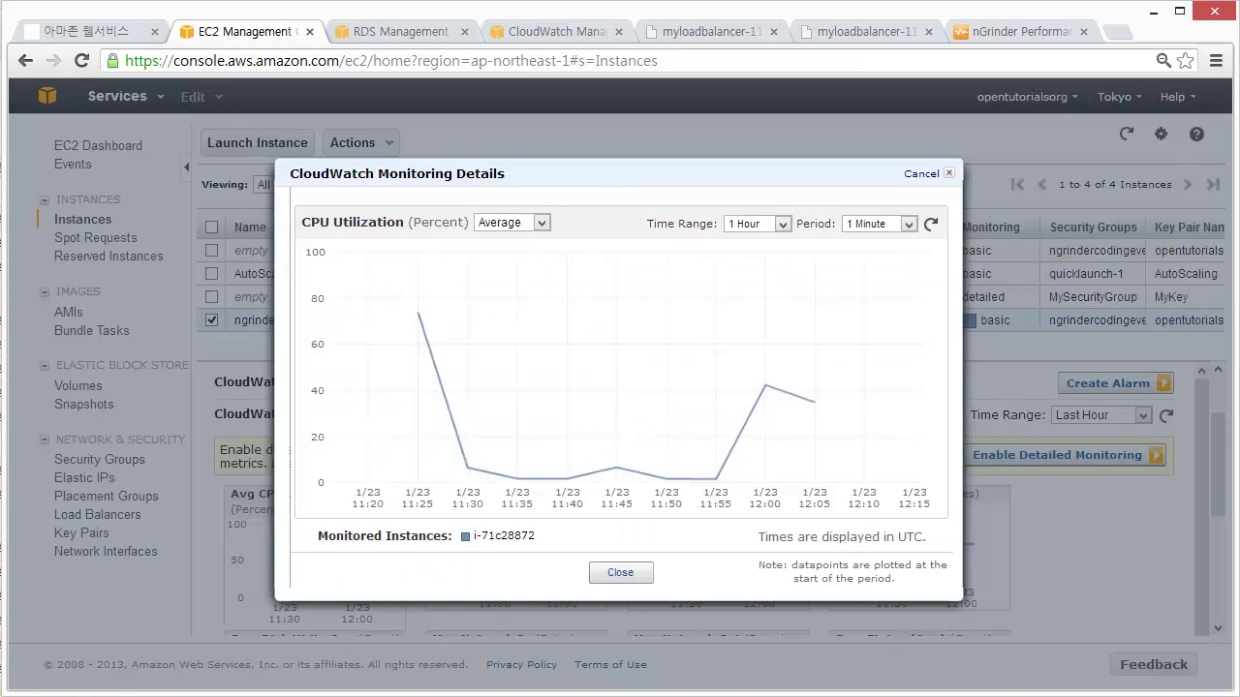
pyautogui.hotkey('ctrl', '4')
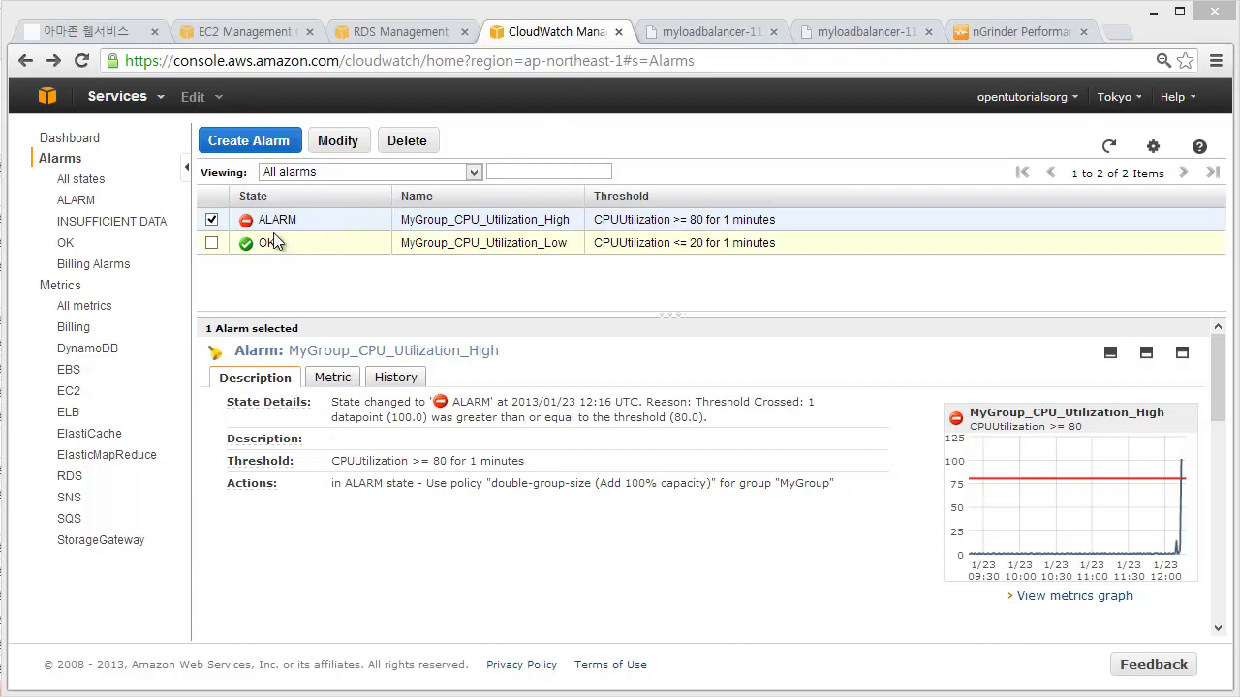
pyautogui.click(492, 221)
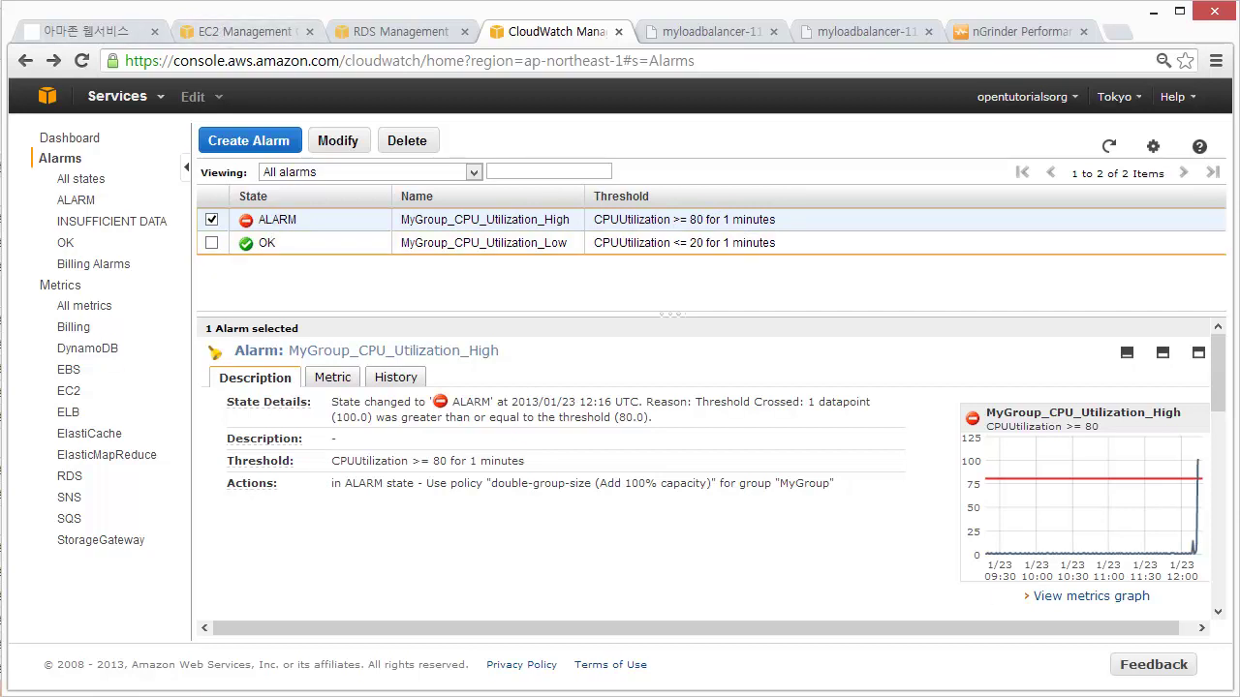
# Step: Enlarge the CPU utilization graph for instances i-d7541ed4 and i-97d89294 in EC2, and check MyGroup's CPU metric graph in CloudWatch
pyautogui.click(244, 31)
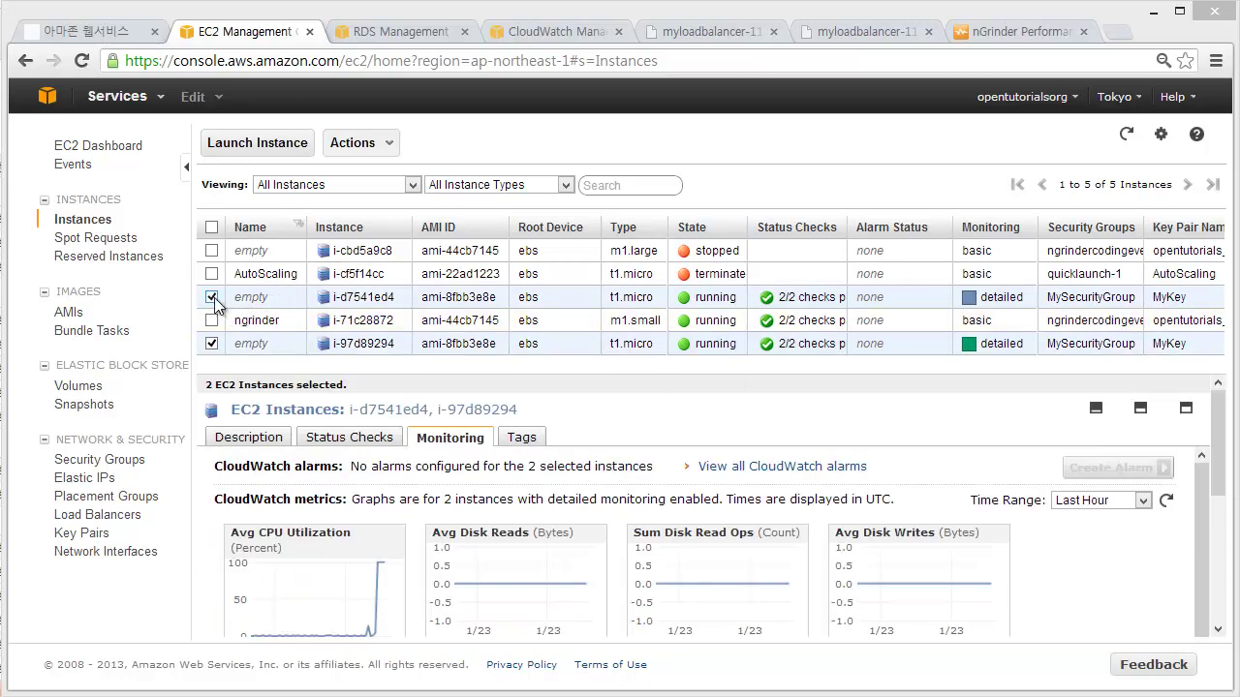
pyautogui.click(212, 298)
pyautogui.click(213, 298)
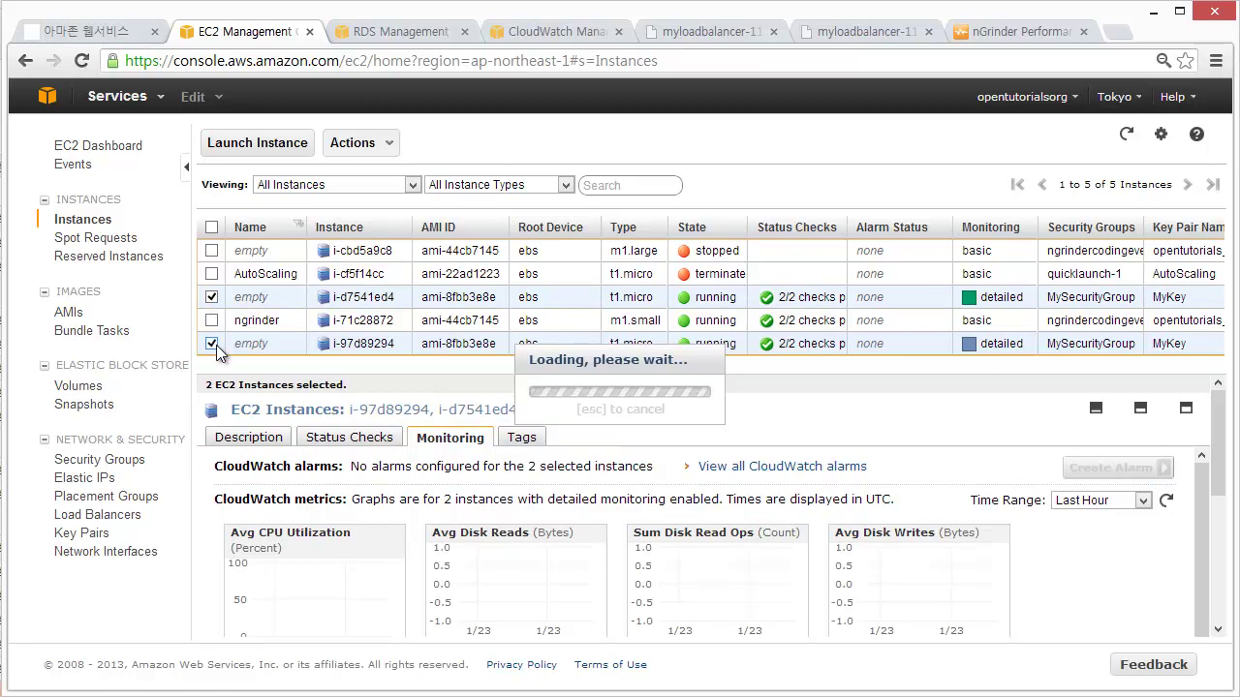
pyautogui.click(212, 344)
pyautogui.click(212, 344)
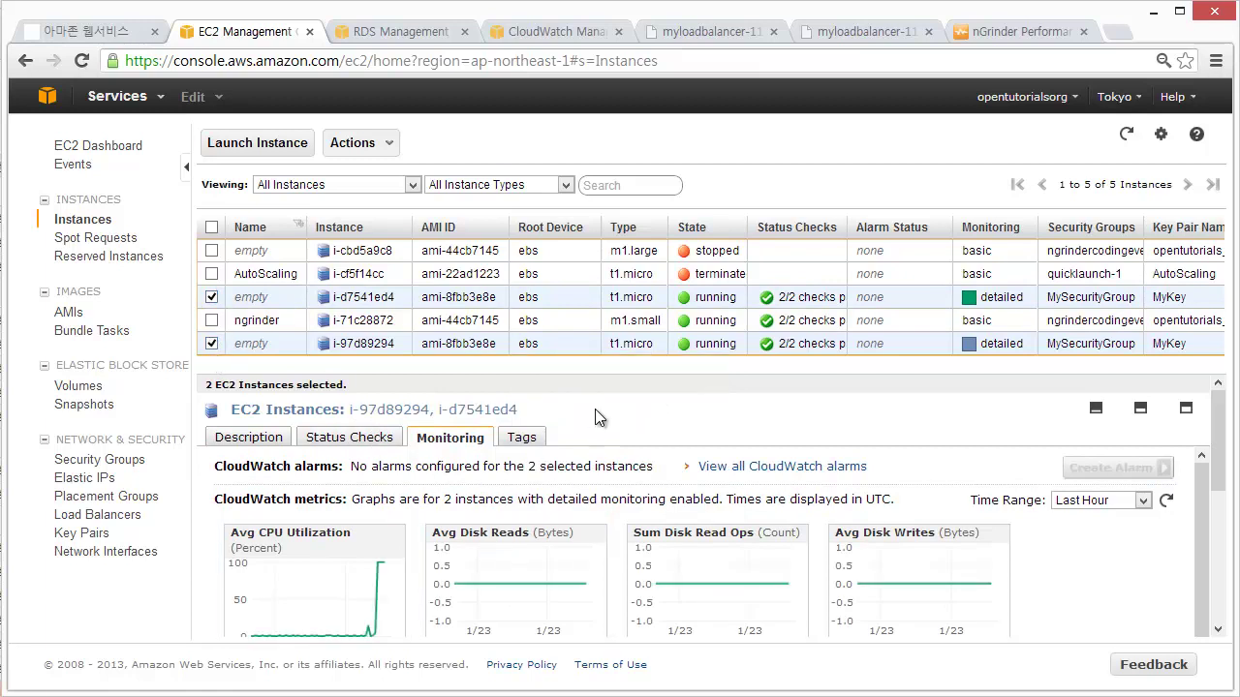
pyautogui.moveTo(626, 378)
pyautogui.mouseDown()
pyautogui.moveTo(630, 327)
pyautogui.moveTo(629, 371)
pyautogui.mouseUp()
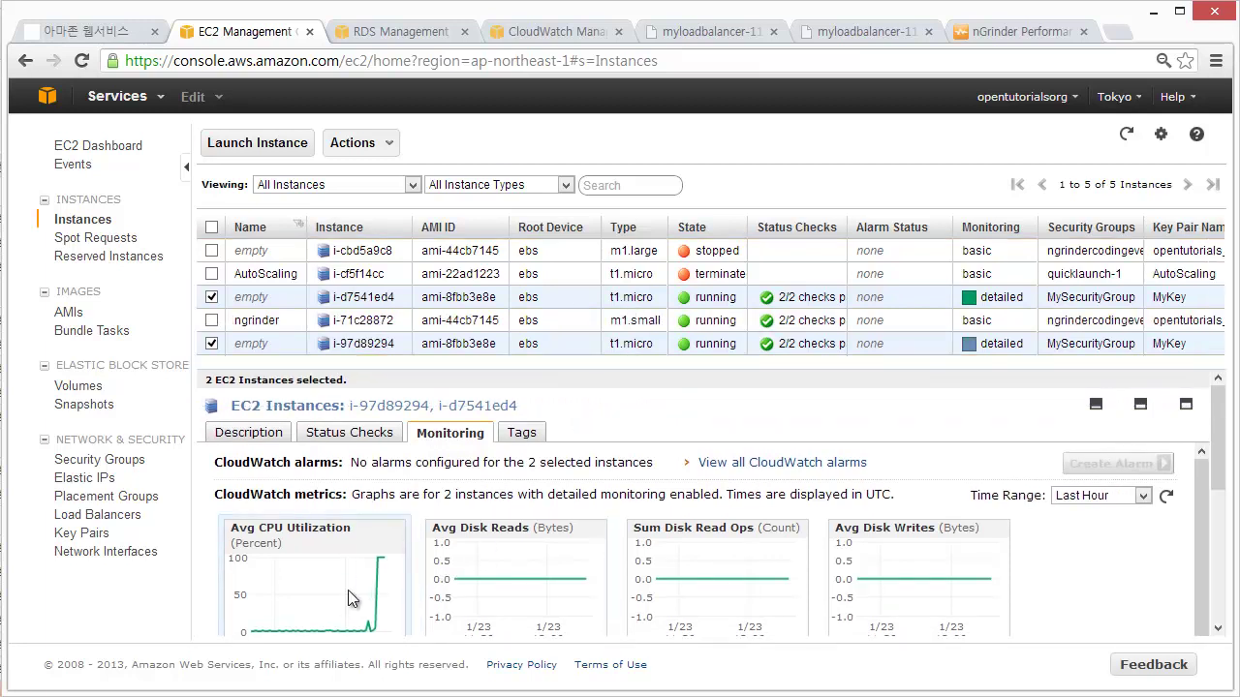
pyautogui.click(351, 600)
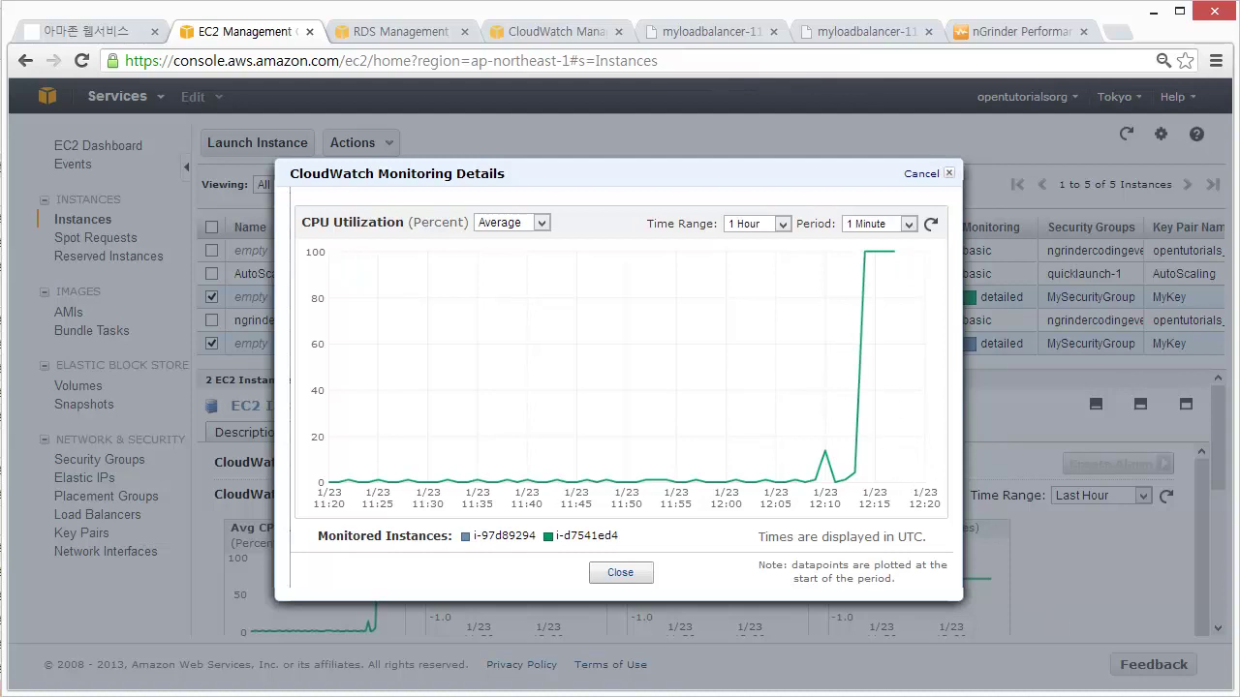
pyautogui.hotkey('ctrl', '4')
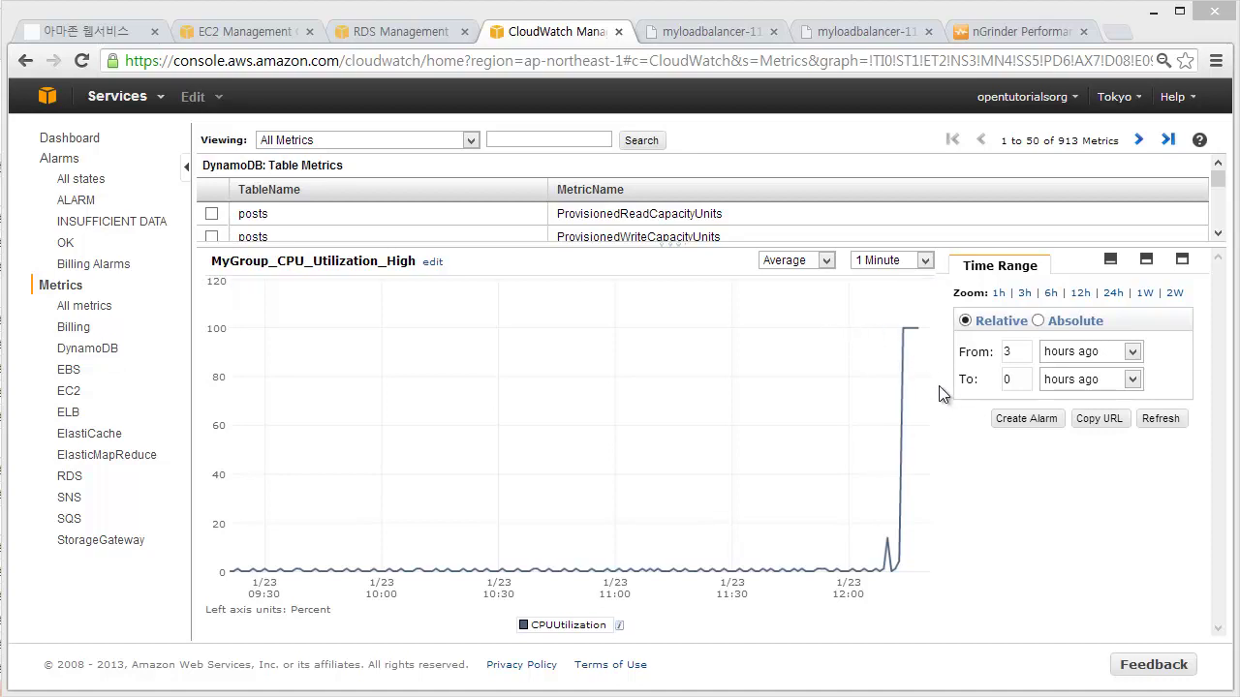
# Step: Back in EC2, select i-d5d892d6, i-dbd892d8, i-97d89294 and i-d7541ed4 and enlarge their combined average CPU utilization graph
pyautogui.click(272, 40)
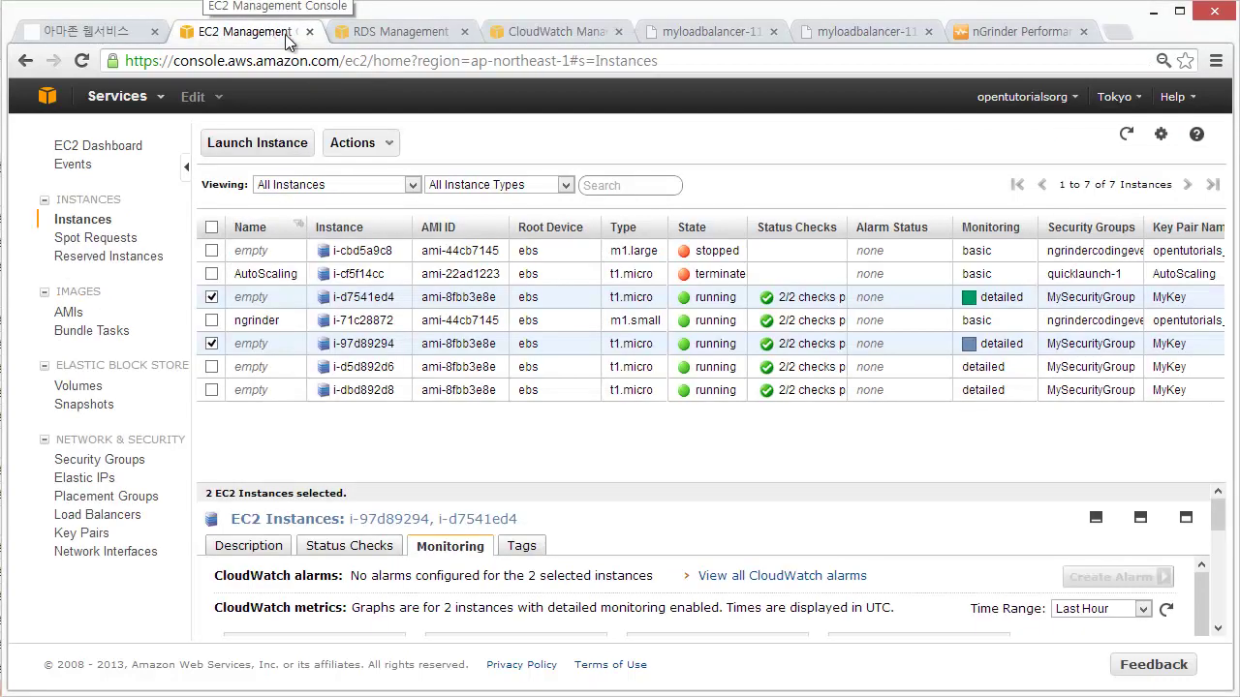
pyautogui.click(734, 369)
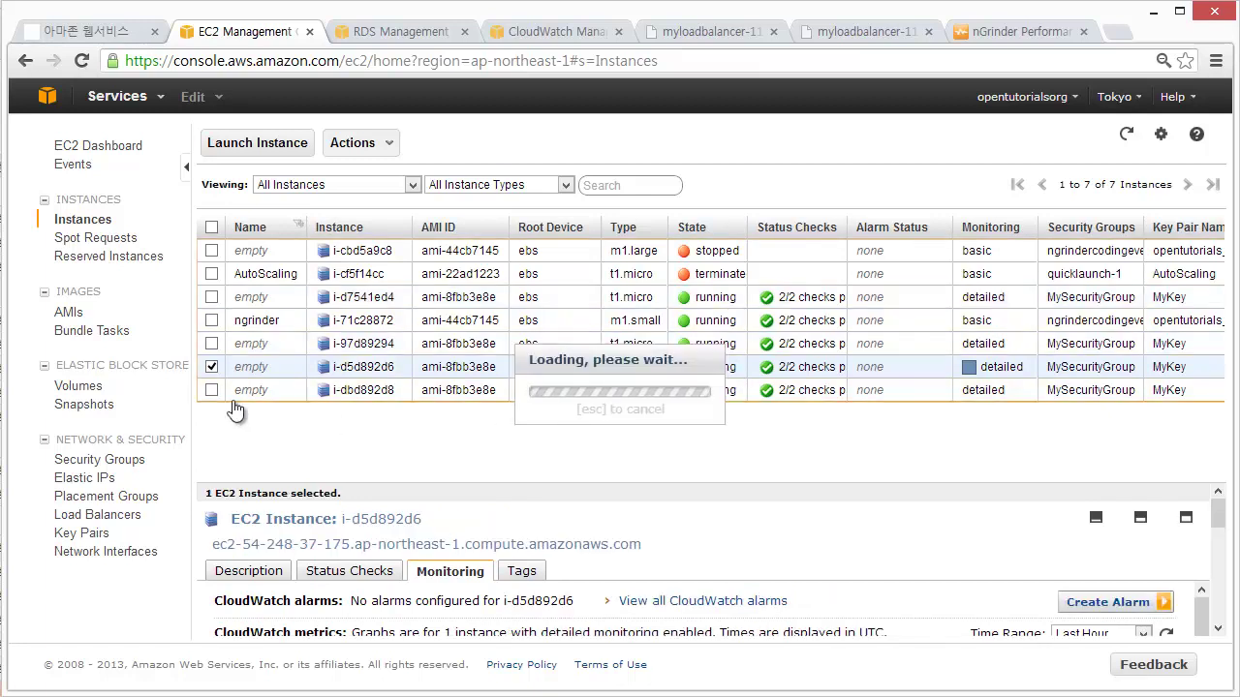
pyautogui.click(211, 389)
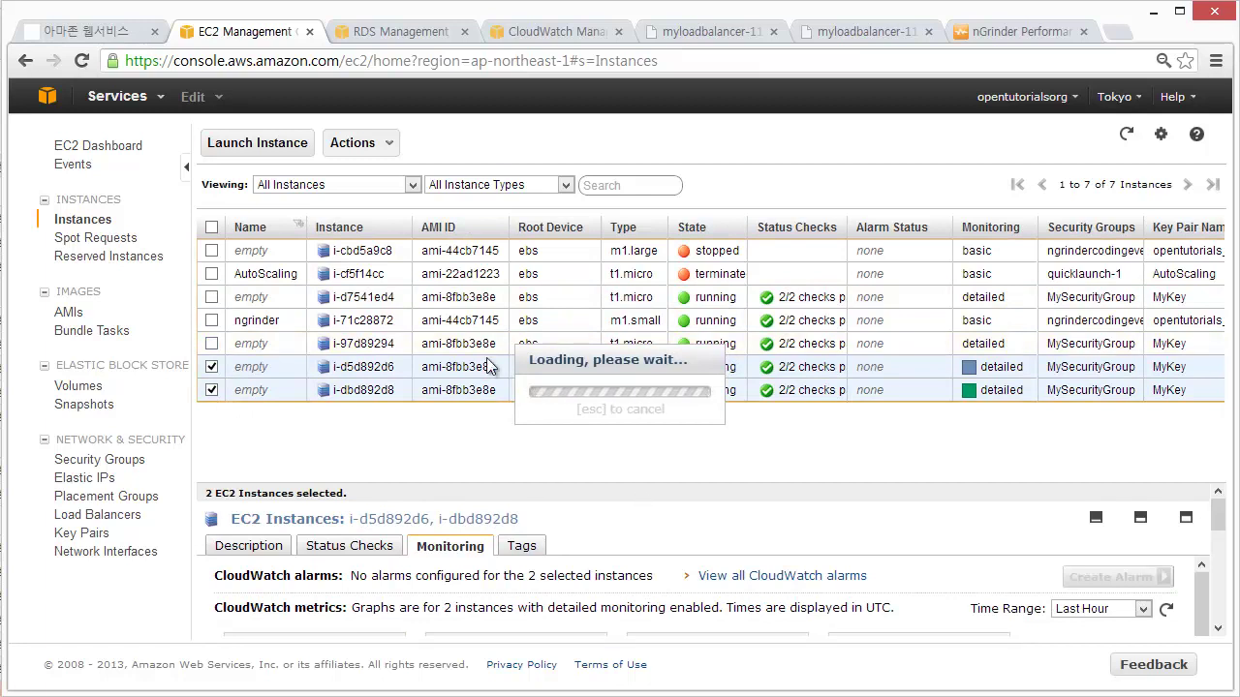
pyautogui.click(211, 344)
pyautogui.click(212, 297)
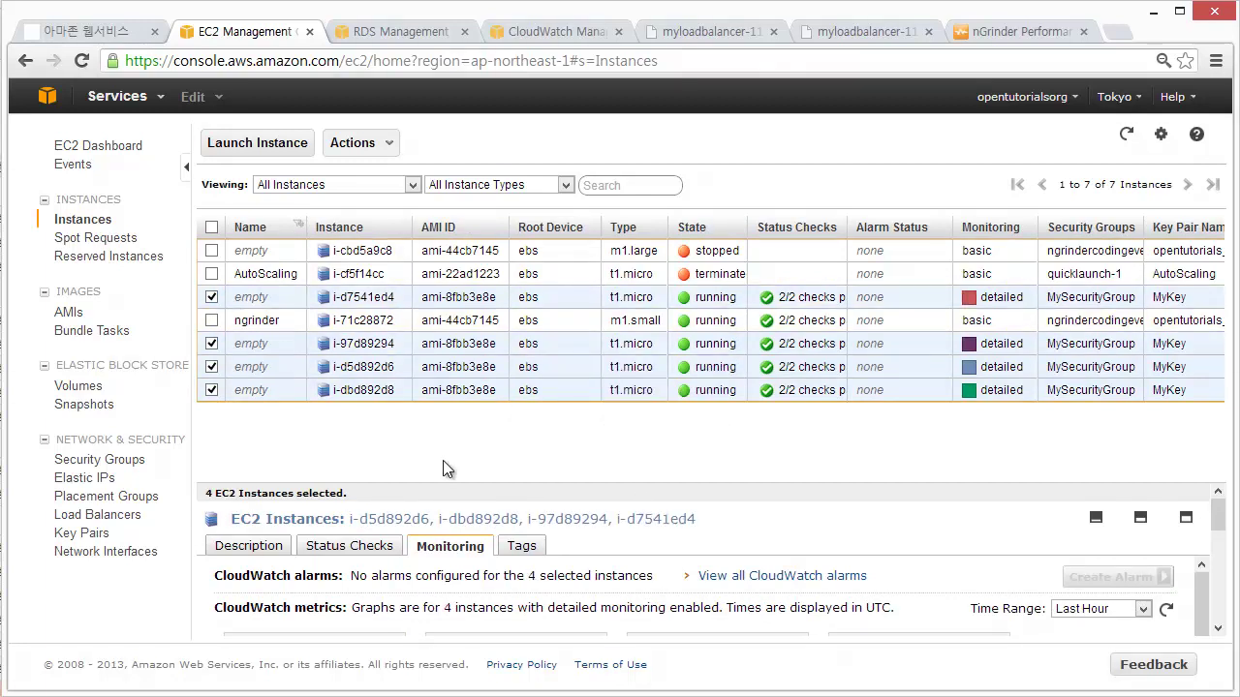
pyautogui.moveTo(516, 495); pyautogui.dragTo(543, 309)
pyautogui.click(385, 540)
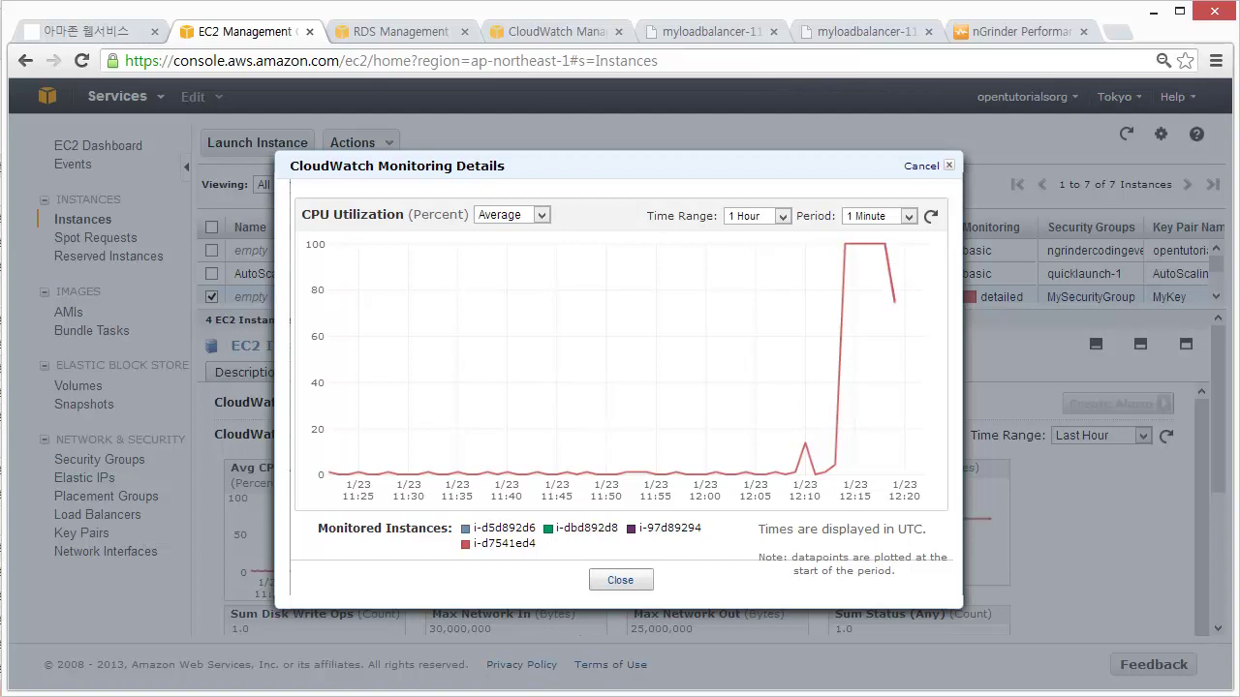
# Step: Check MyGroup's CPU metric graph in CloudWatch, and examine the running autoscaling test's TPS statistics and latest sample in nGrinder
pyautogui.hotkey('ctrl', 'Tab')
pyautogui.hotkey('ctrl', 'Tab')
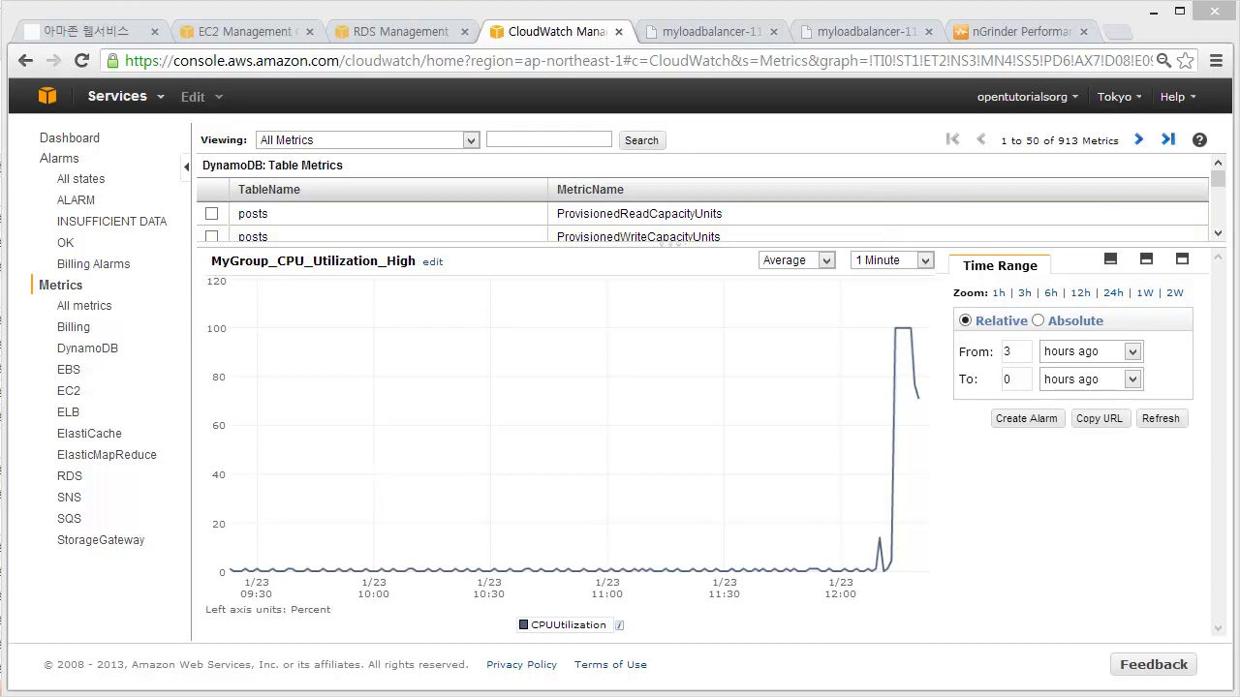
pyautogui.hotkey('ctrl', 'Tab')
pyautogui.hotkey('ctrl', 'Tab')
pyautogui.hotkey('ctrl', 'Tab')
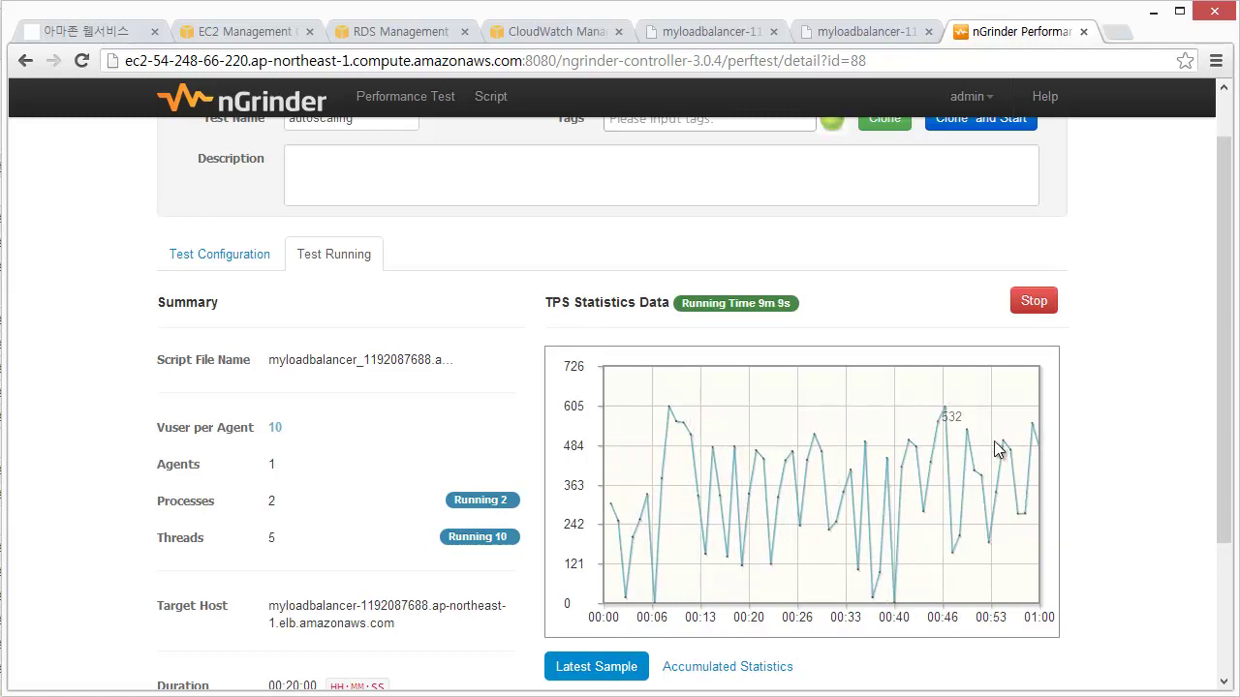
pyautogui.scroll(-2, 961, 478)
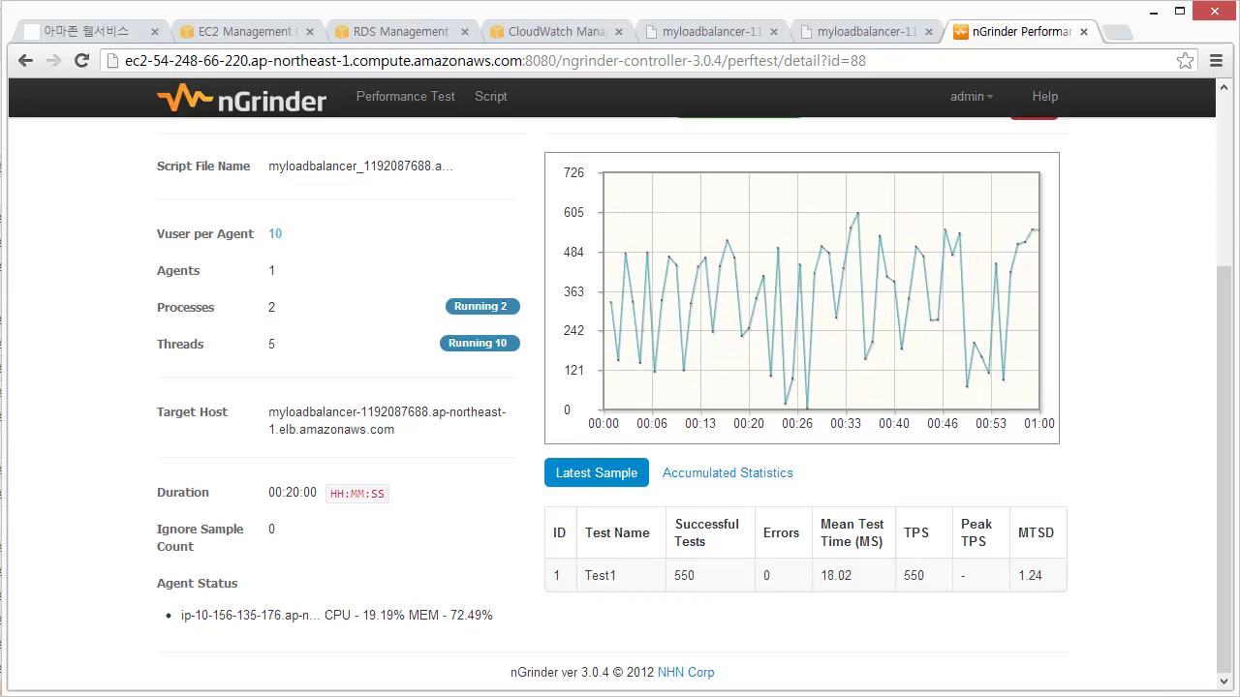
# Step: Return to CloudWatch's alarm list to check the MyGroup alarms, and enlarge the four selected instances' CPU utilization graph in EC2
pyautogui.hotkey('ctrl', '4')
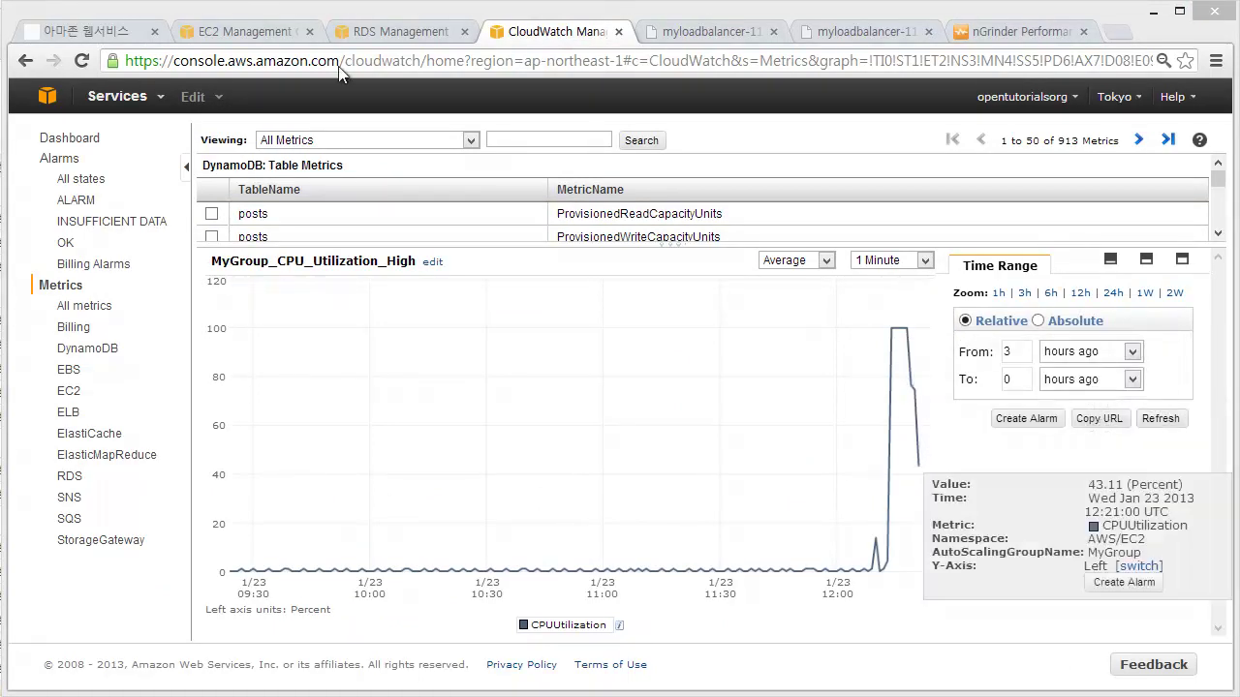
pyautogui.hotkey('alt', 'Left')
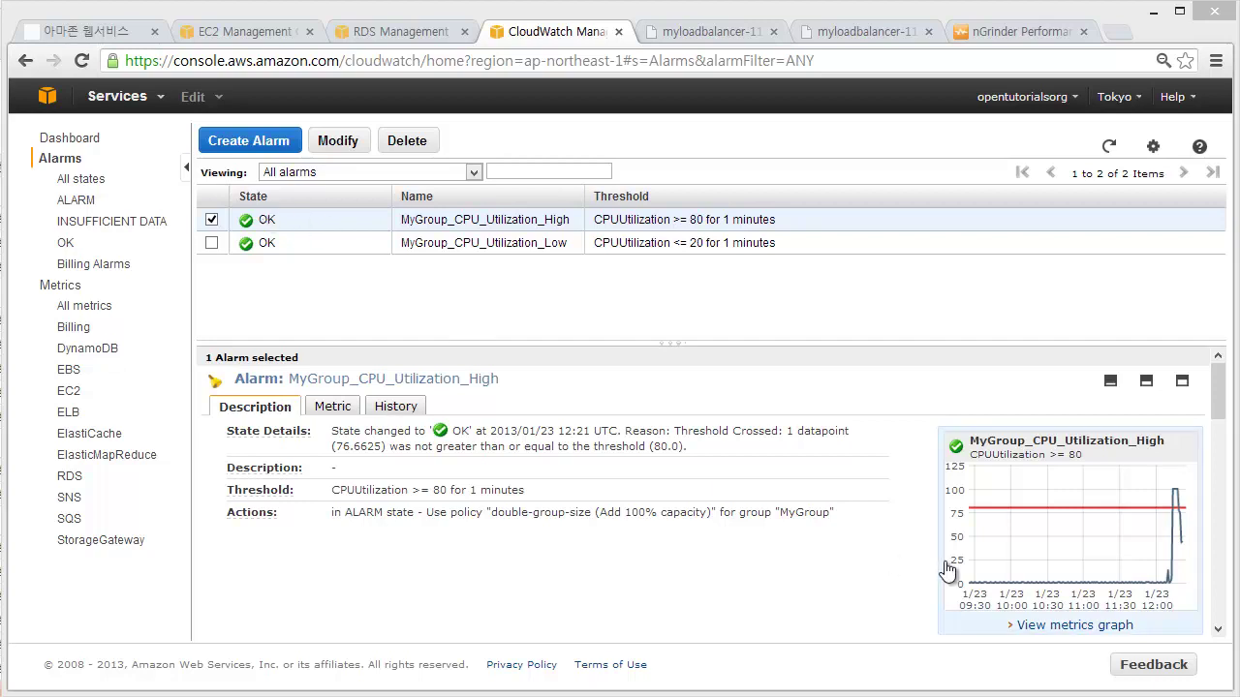
pyautogui.hotkey('ctrl', '2')
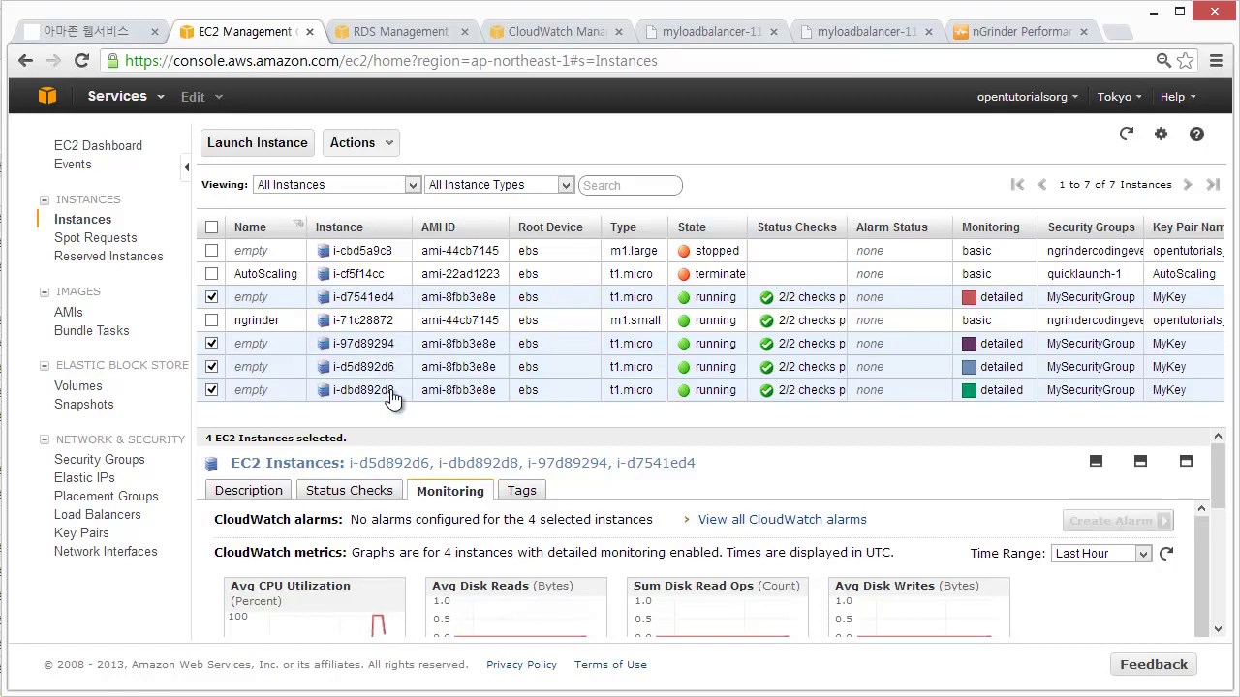
pyautogui.moveTo(357, 429); pyautogui.dragTo(363, 353)
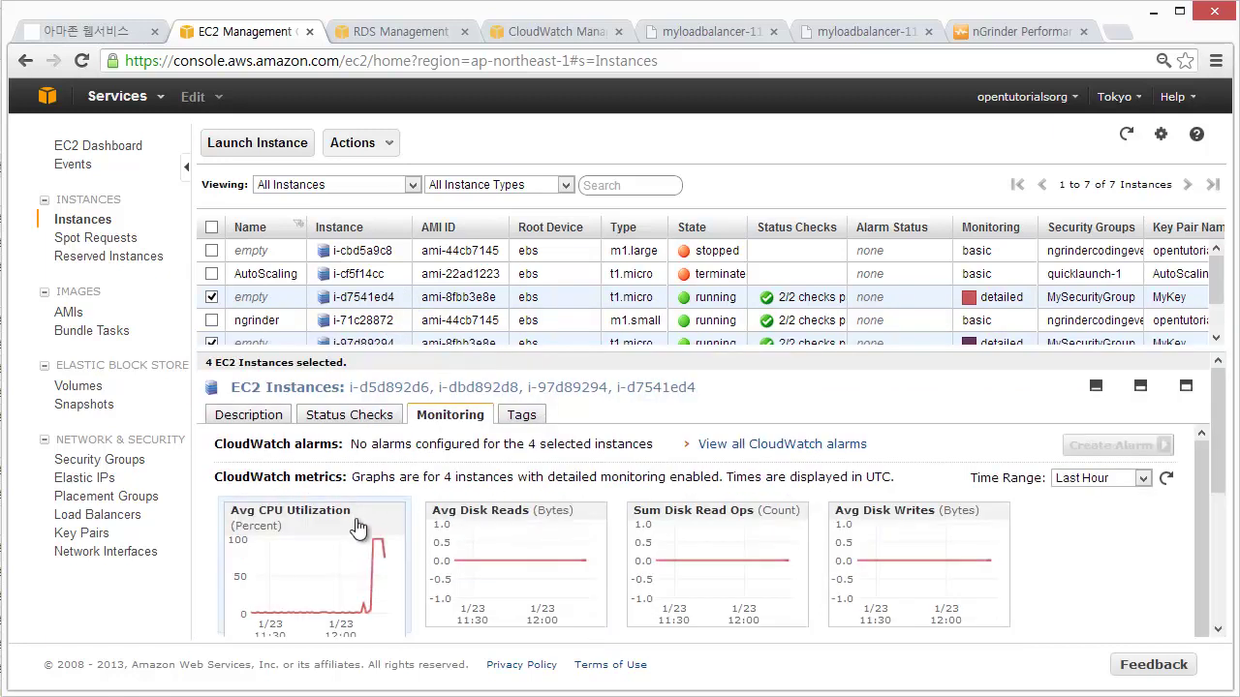
pyautogui.click(356, 567)
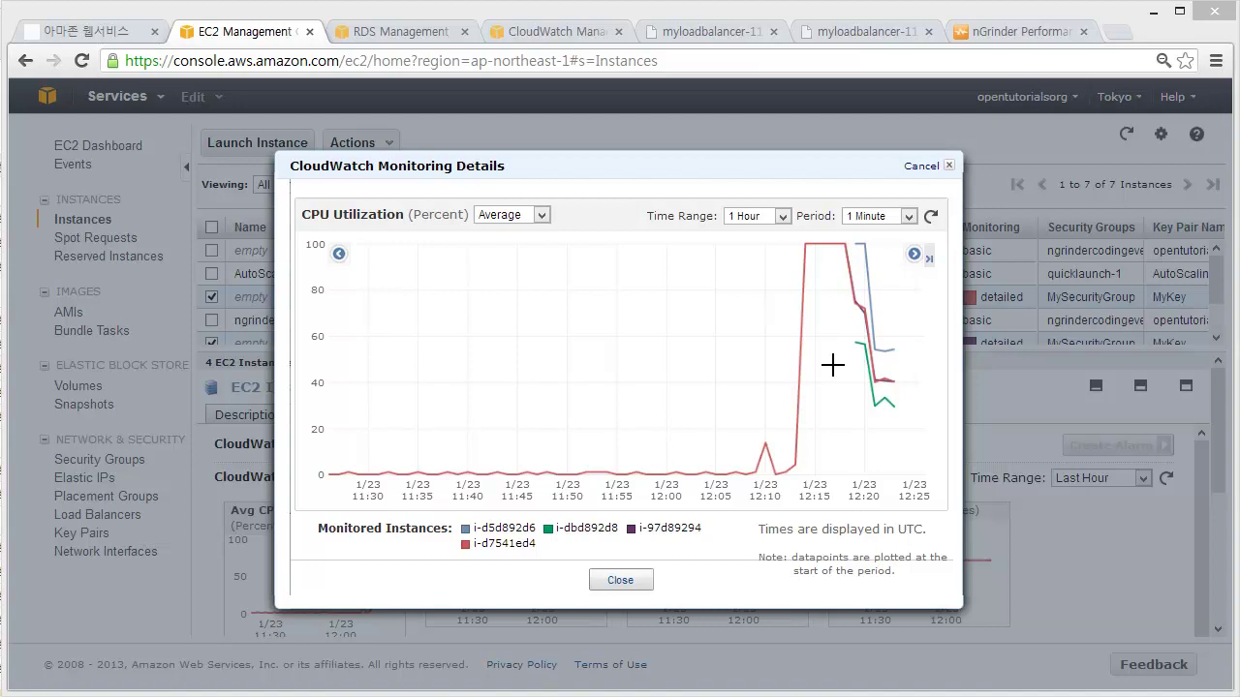
# Step: Switch to nGrinder and stop the running autoscaling test
pyautogui.click(1023, 34)
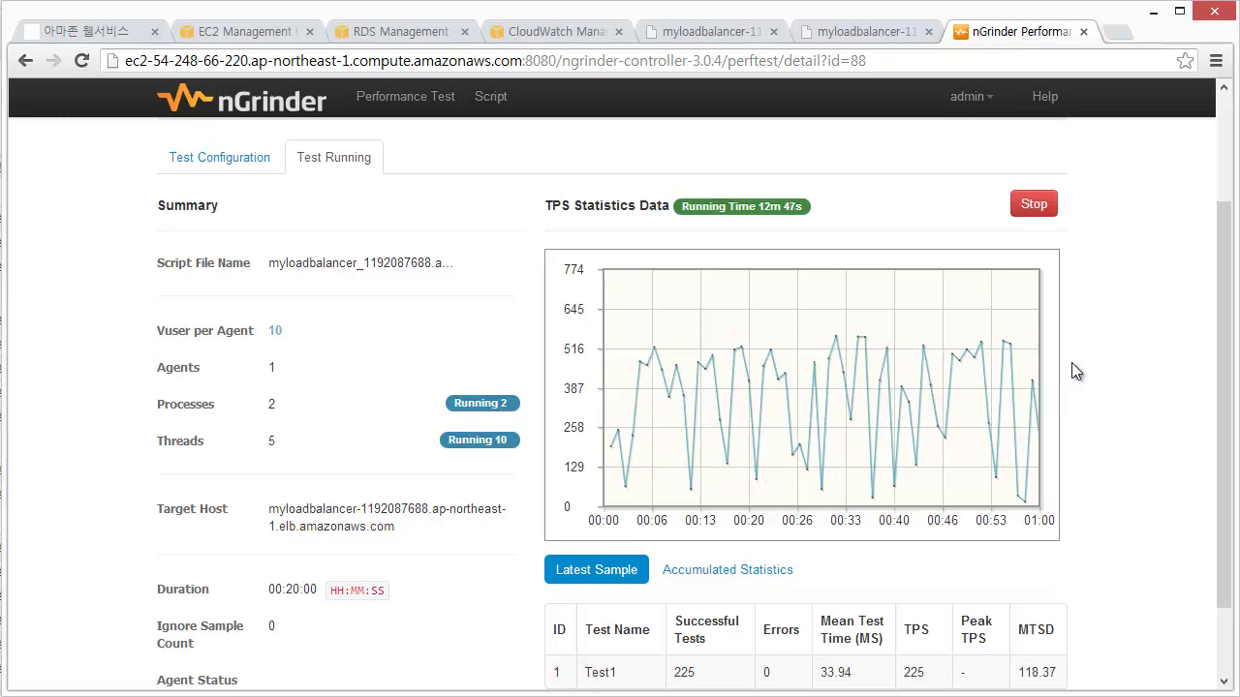
pyautogui.click(1030, 206)
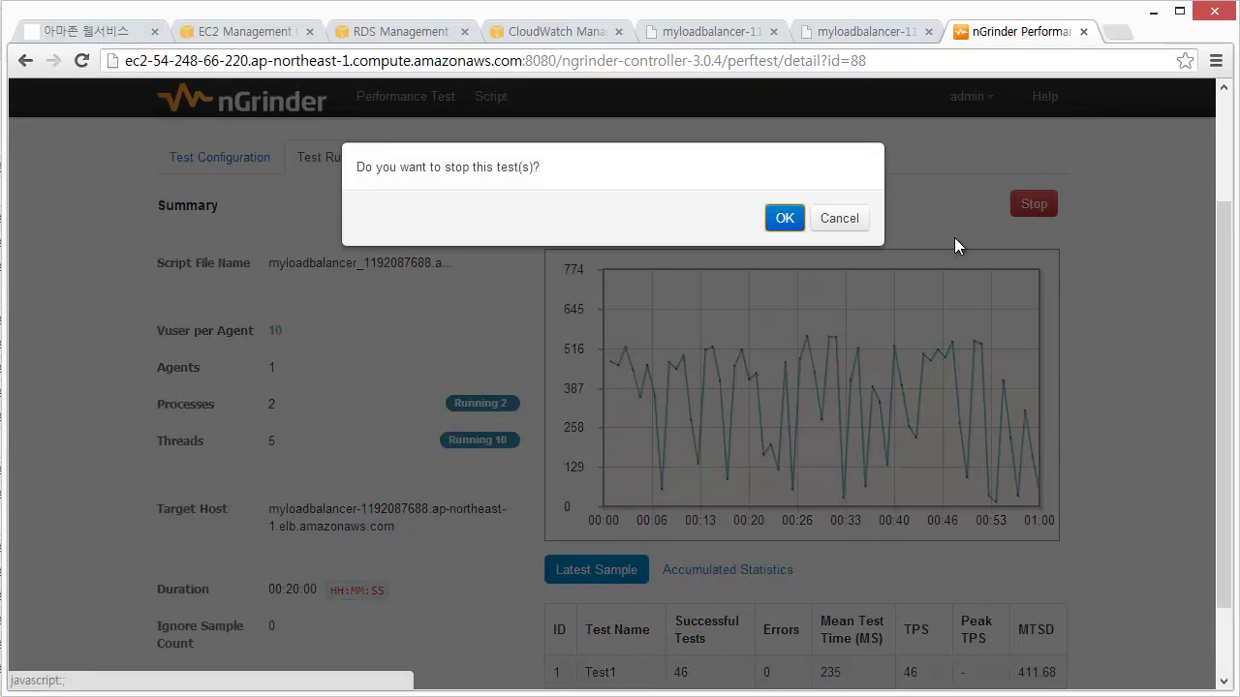
pyautogui.click(785, 221)
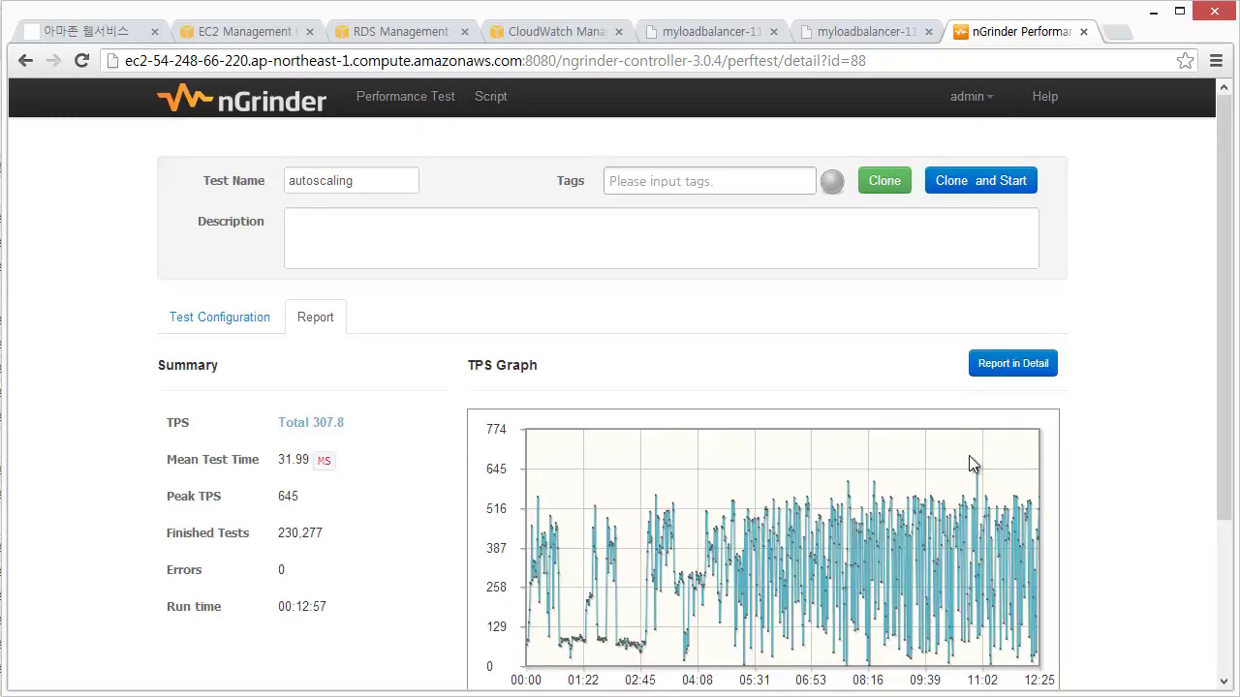
# Step: Open the MyGroup_CPU_Utilization_High metric graph in CloudWatch, refresh it and inspect its most recent data points
pyautogui.hotkey('ctrl', '4')
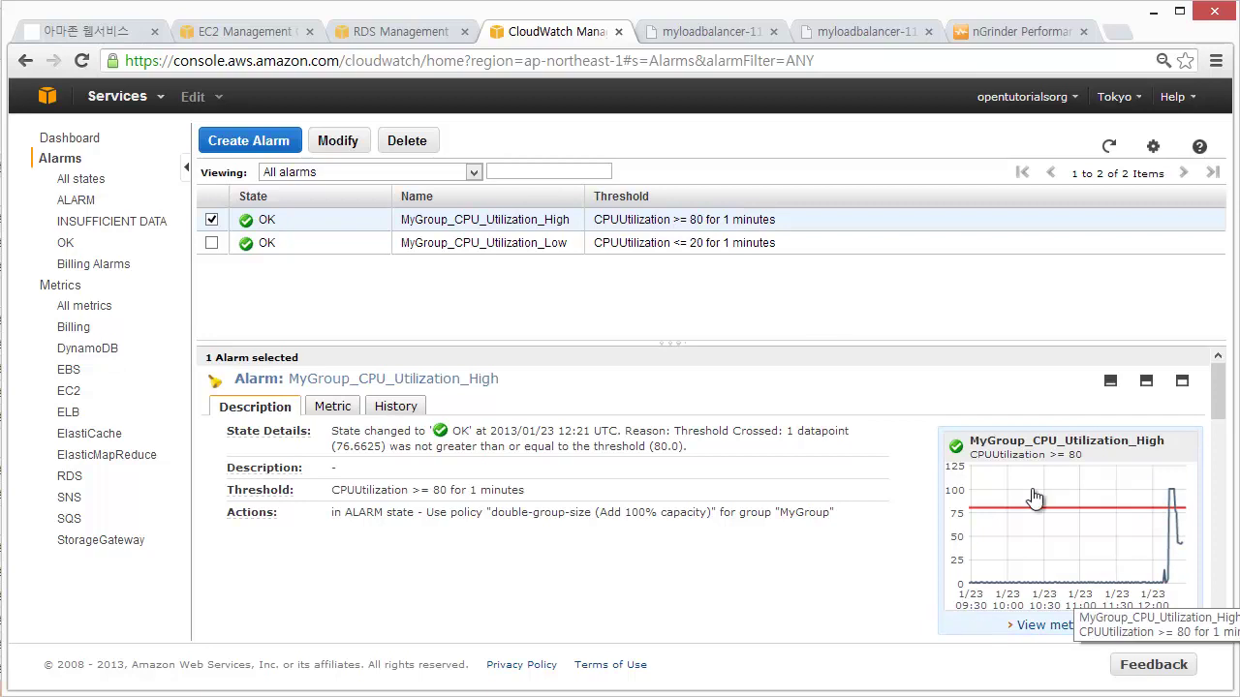
pyautogui.click(1151, 530)
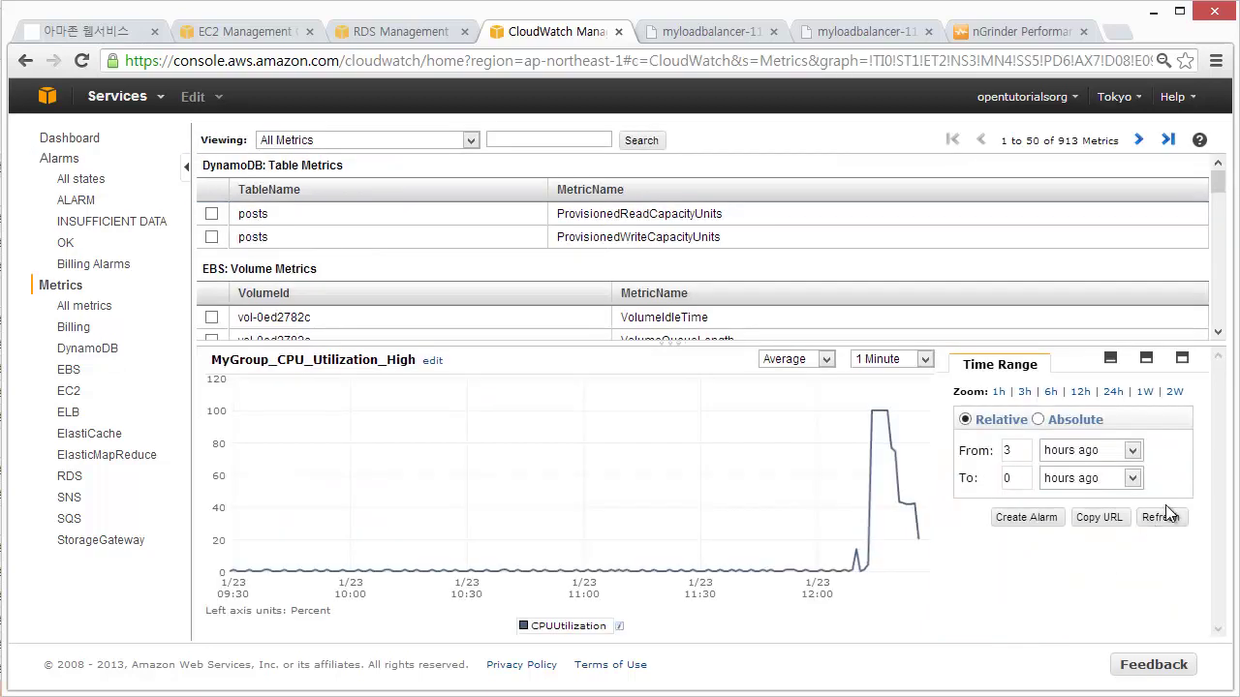
pyautogui.click(1157, 519)
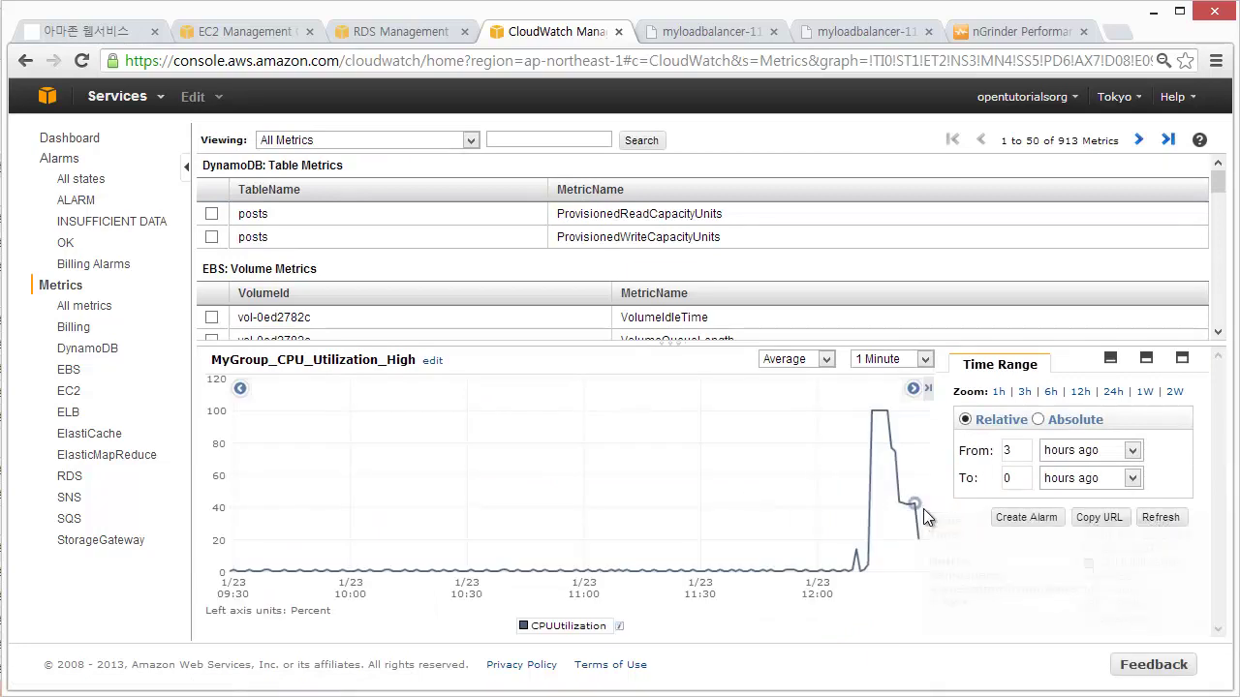
pyautogui.moveTo(920, 538)
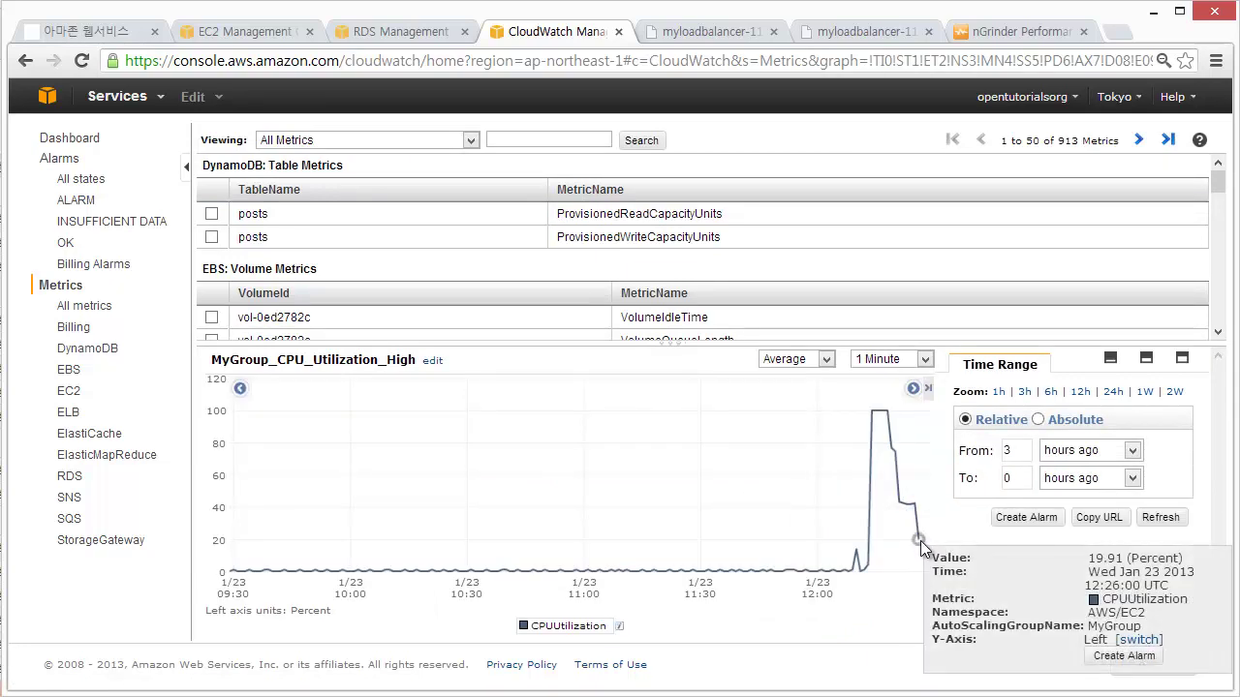
pyautogui.moveTo(890, 501)
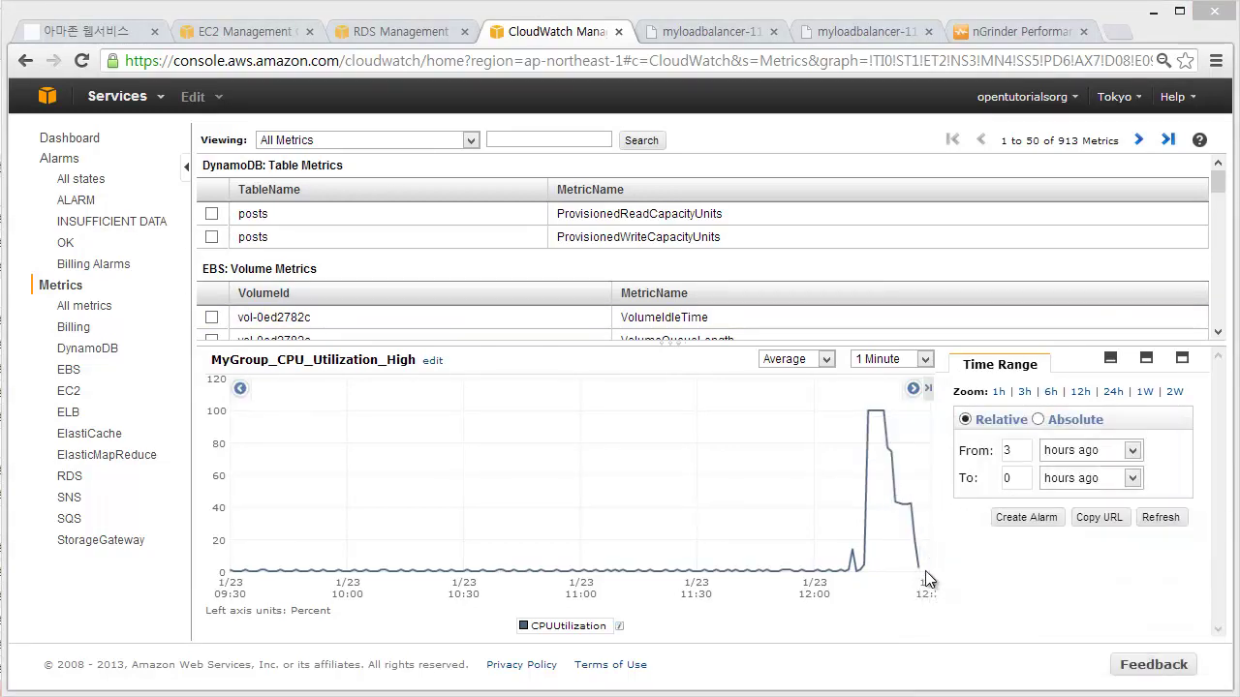
pyautogui.moveTo(924, 577)
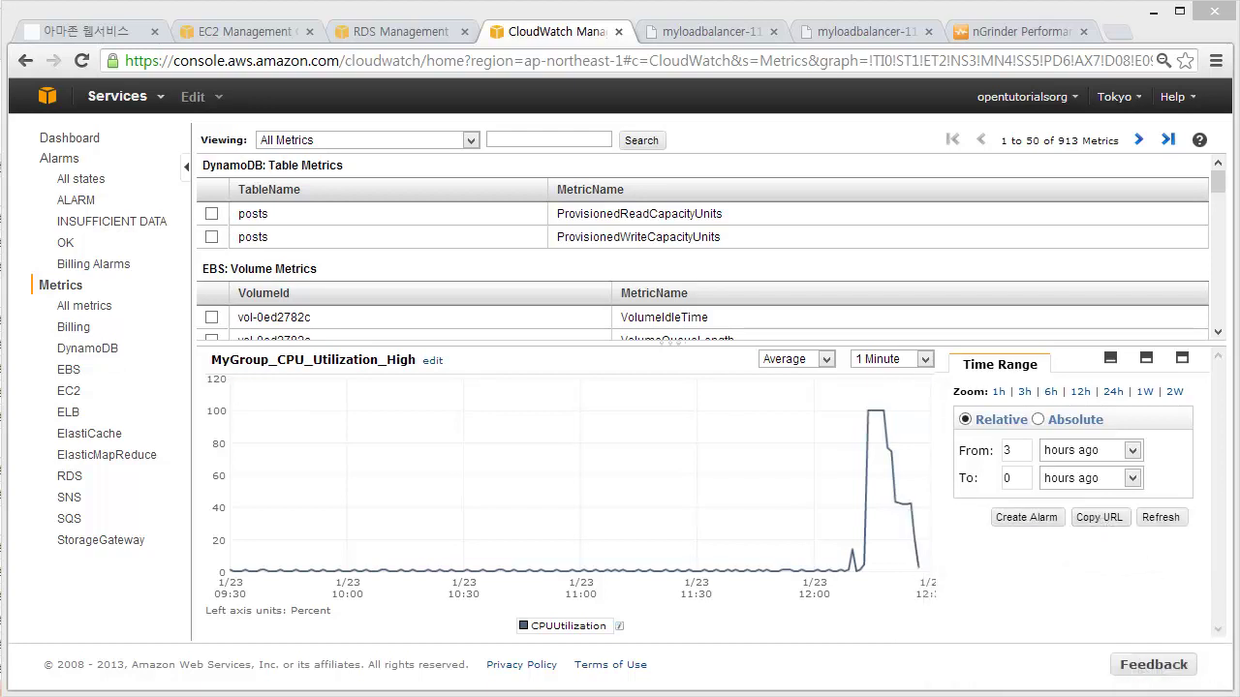
# Step: Return to CloudWatch's alarm list to check both MyGroup alarm states, and review the instance list in EC2
pyautogui.click(291, 359)
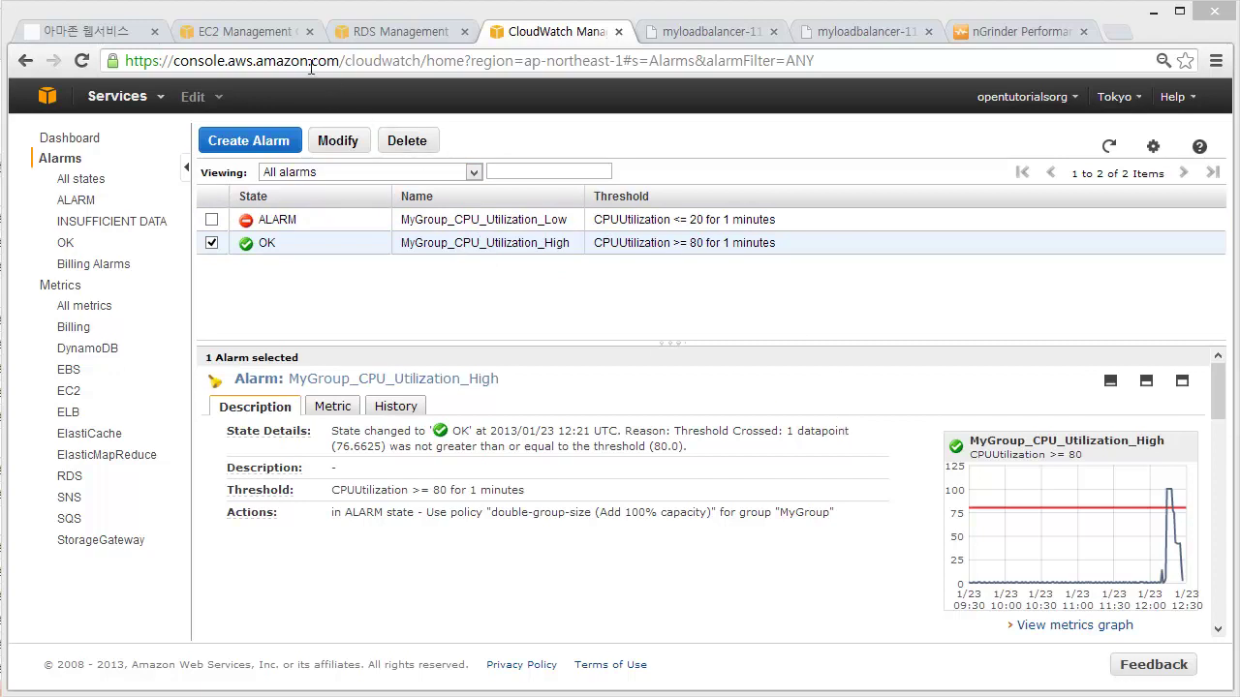
pyautogui.hotkey('ctrl', '2')
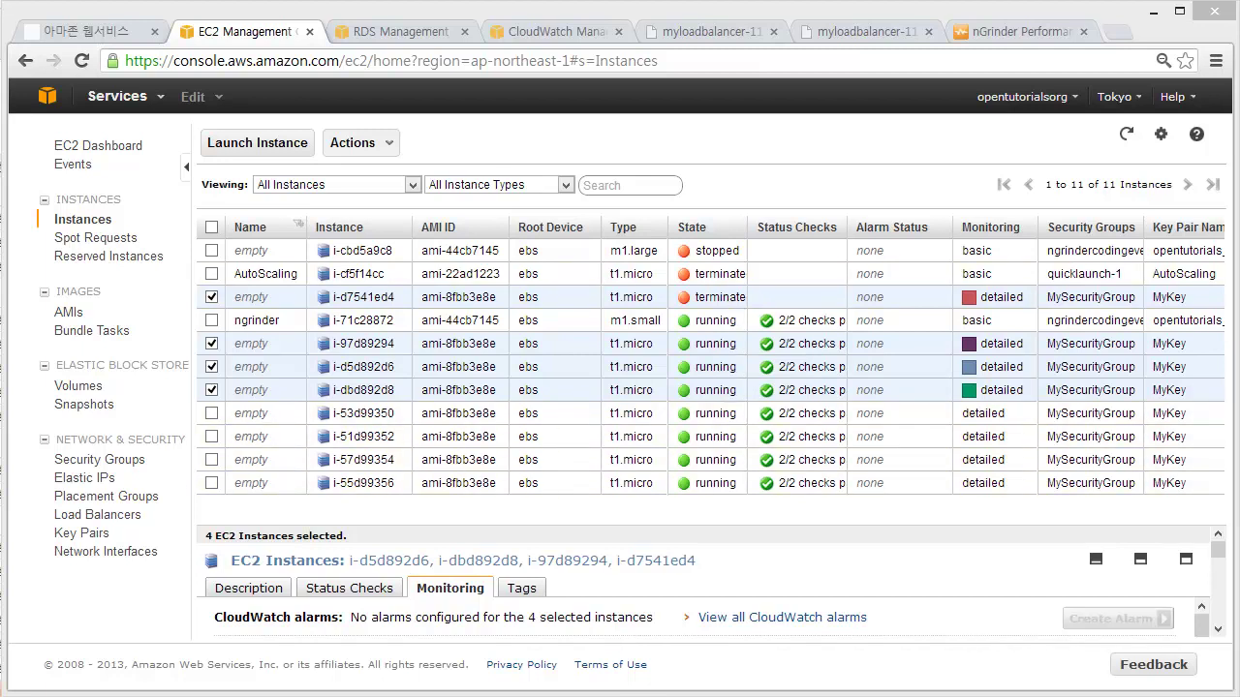
# Step: Refresh the EC2 instance list, and in the terminal run as-delete-auto-scaling-group MyGroup -d, confirming the deletion with y
pyautogui.click(1121, 138)
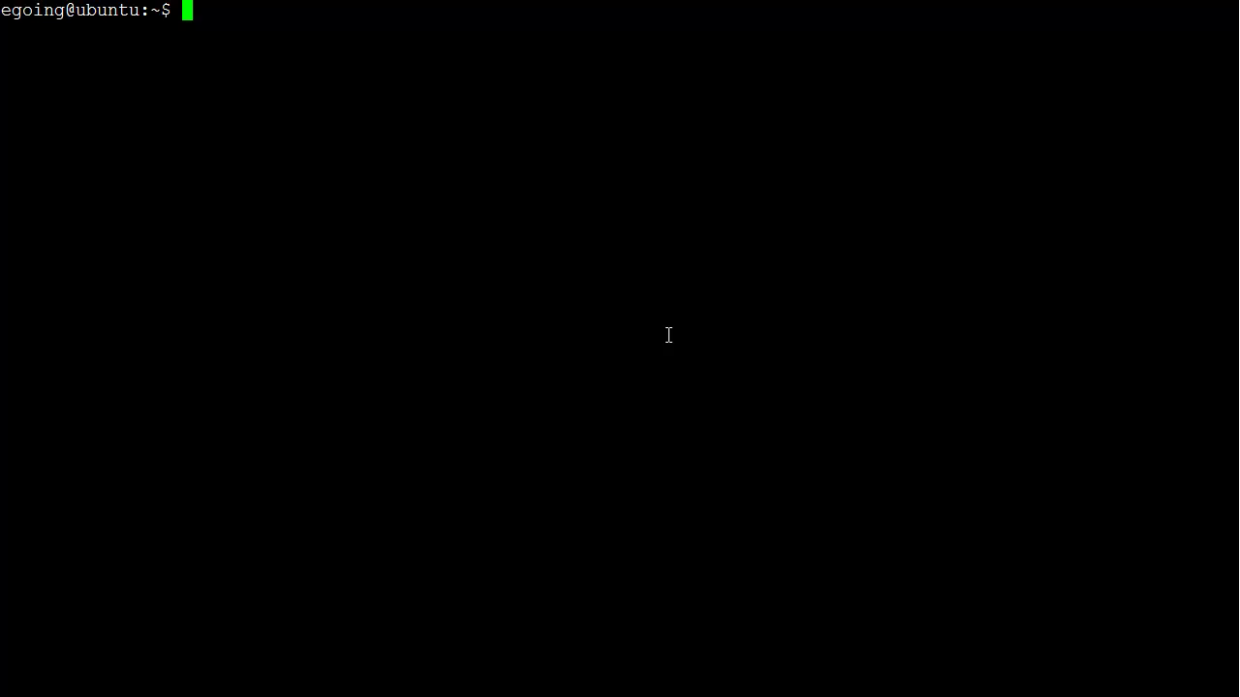
pyautogui.write('as-delete-au')
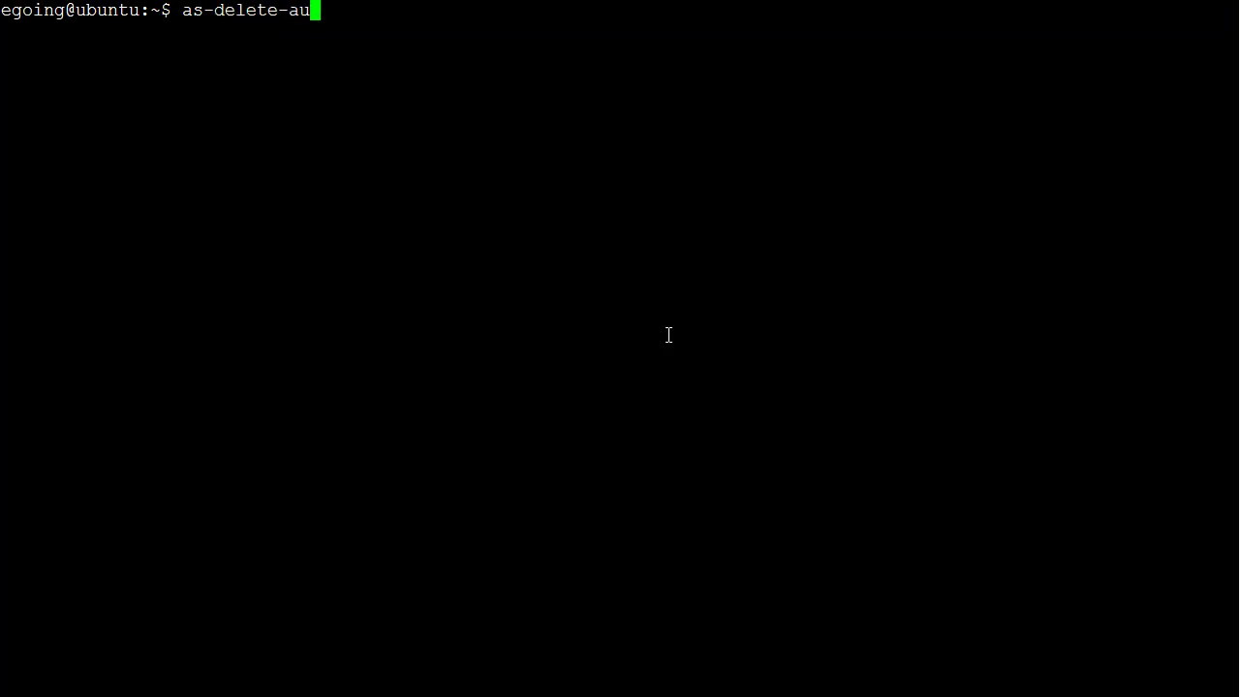
pyautogui.press('Tab')
pyautogui.write('MyGroup')
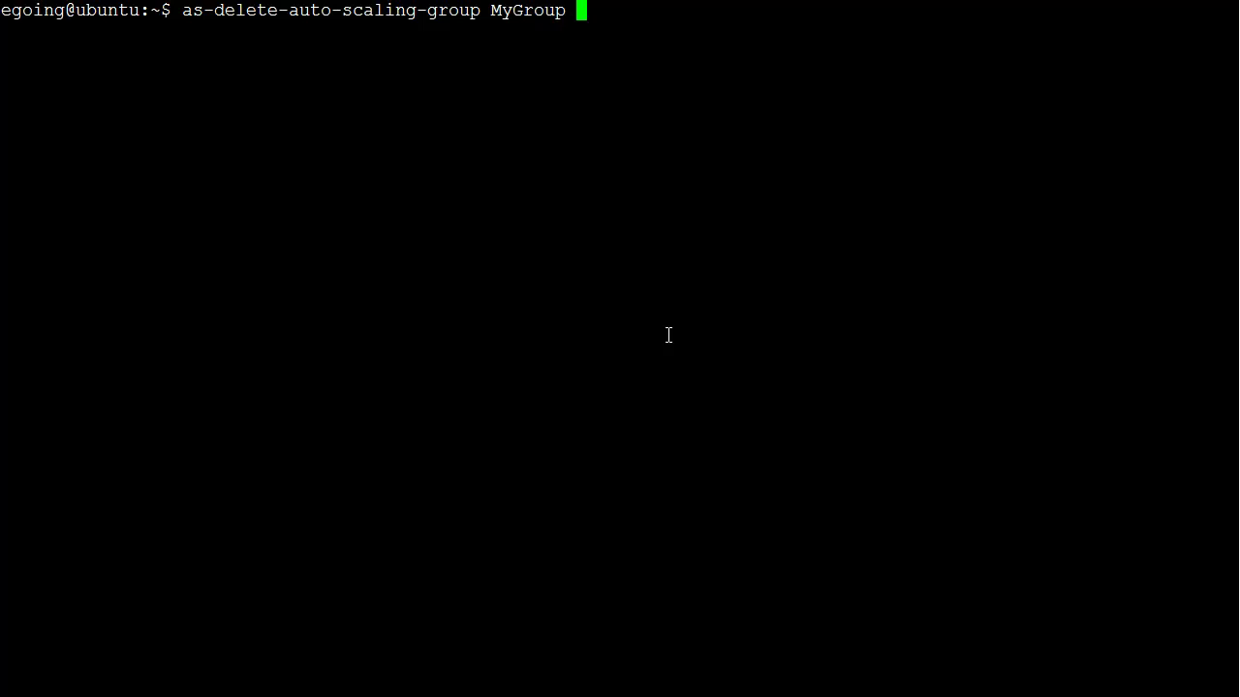
pyautogui.write('-d')
pyautogui.press('Return')
pyautogui.write('y')
pyautogui.press('Return')
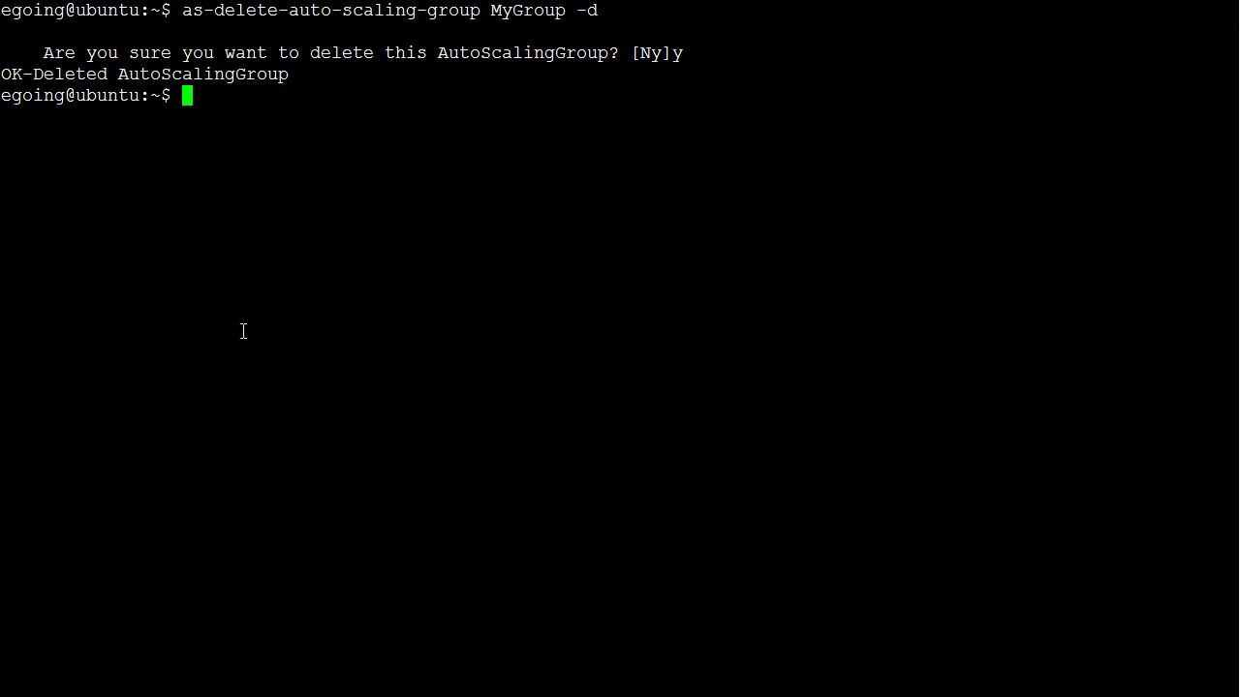
# Step: Check the MyGroup auto scaling group's instances by running as-describe-auto-scaling-groups MyGroup -h
pyautogui.write('as-desc')
pyautogui.press('Tab')
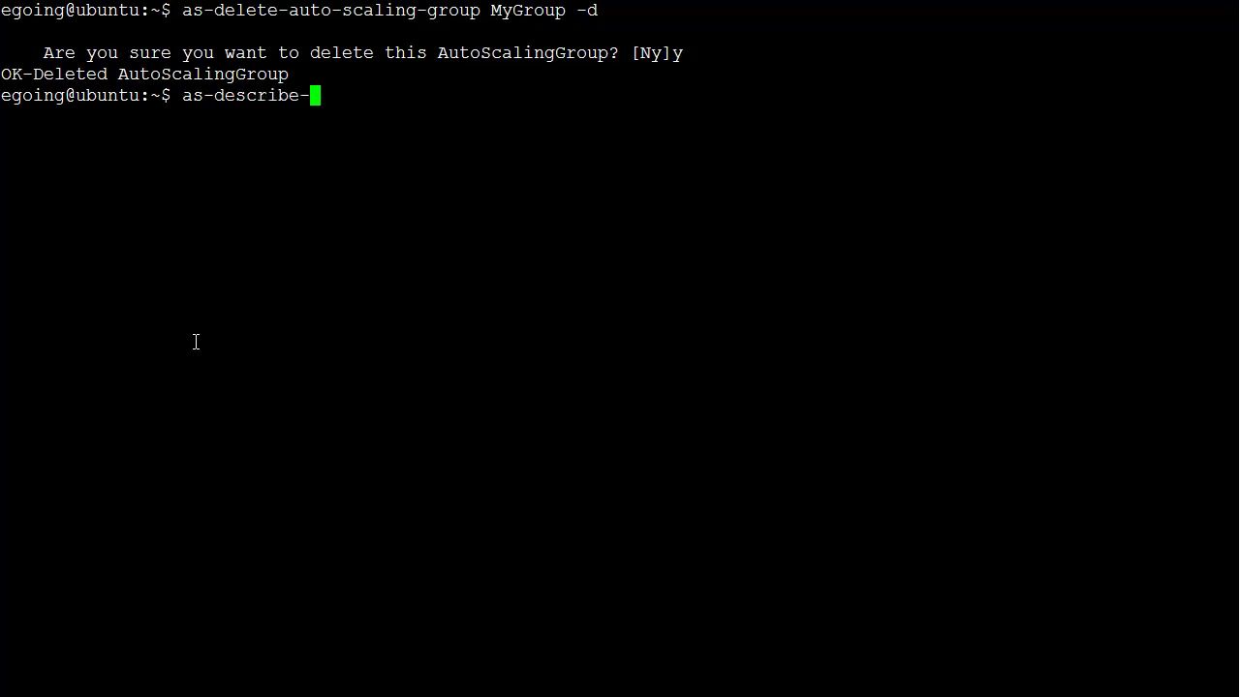
pyautogui.write('auto')
pyautogui.press('Tab')
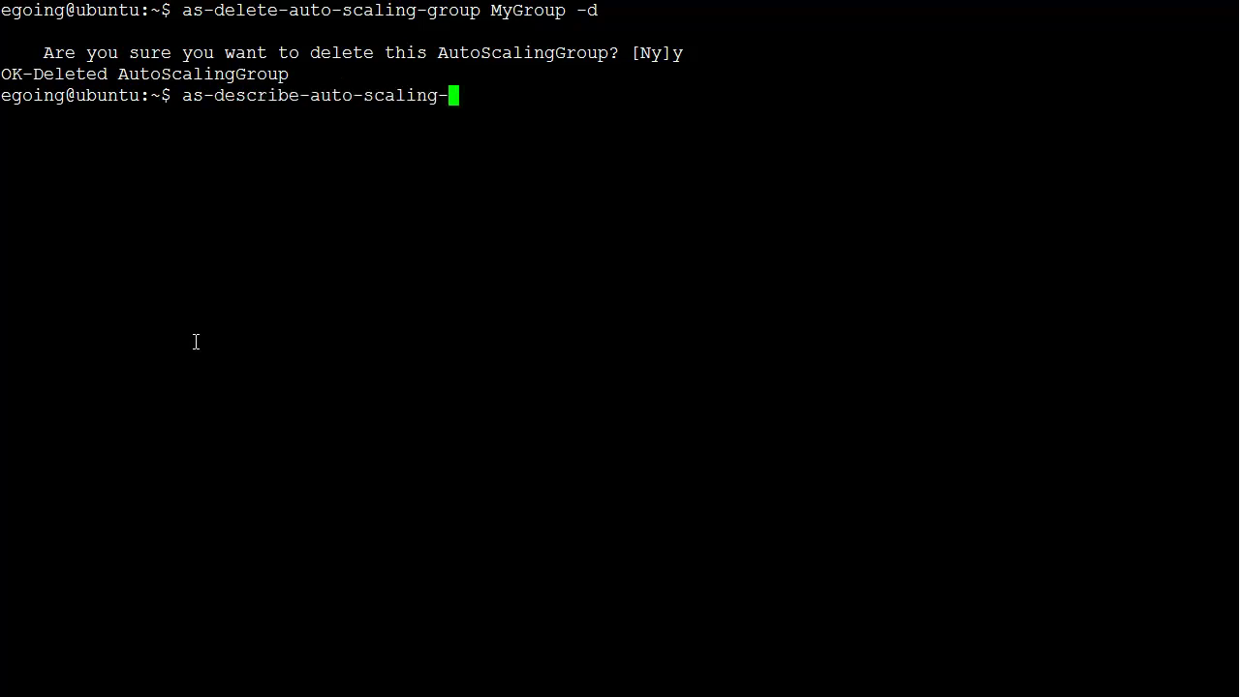
pyautogui.write('g')
pyautogui.press('Tab')
pyautogui.write('MyGro')
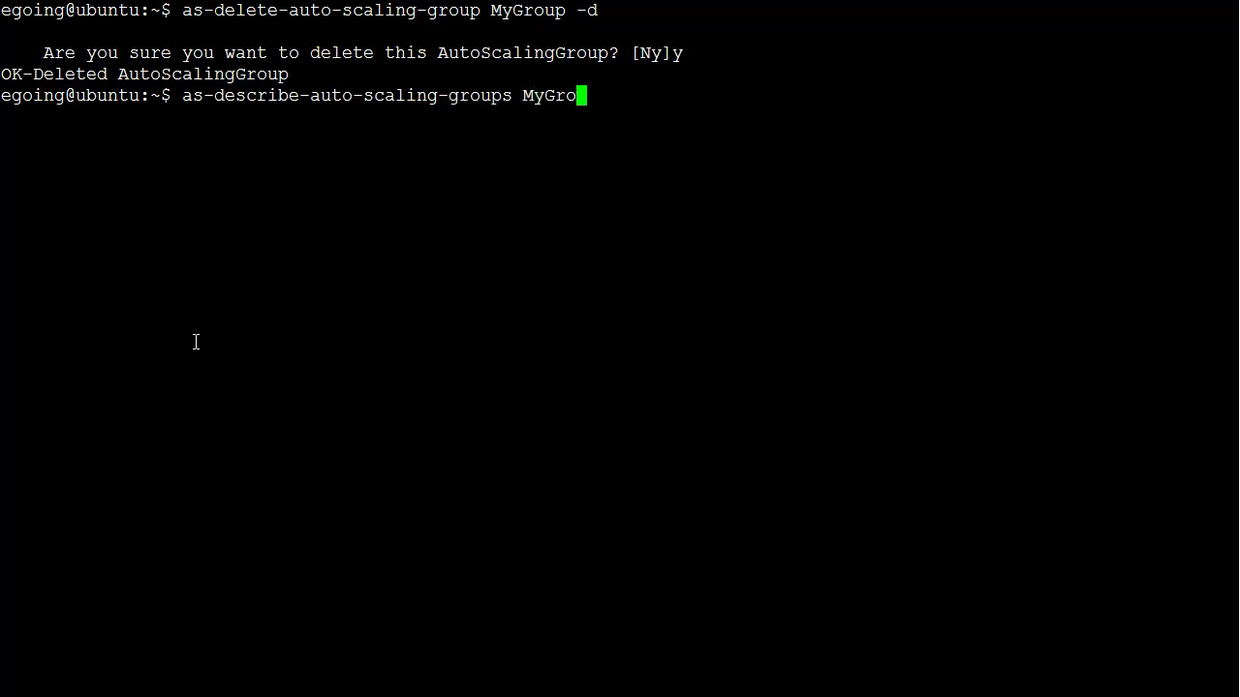
pyautogui.write('up -h')
pyautogui.press('Return')
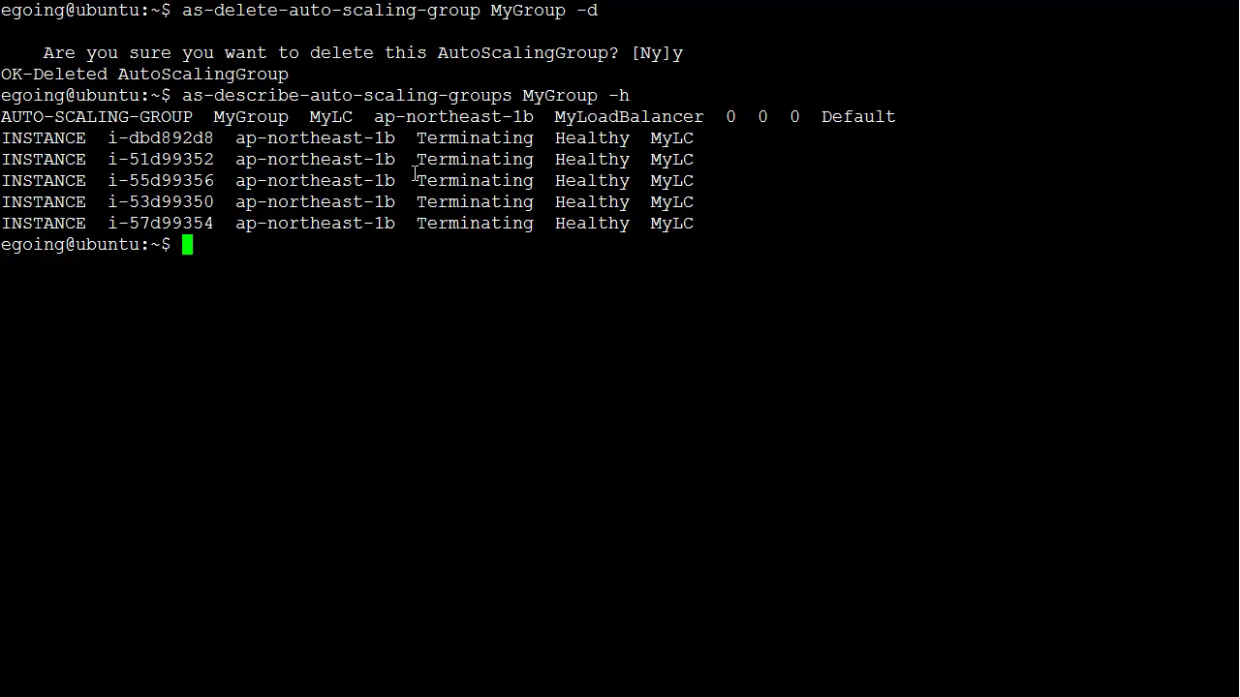
# Step: Delete the MyLC launch configuration with as-delete-launch-config MyLC, confirming with y
pyautogui.hotkey('alt', 'Tab')
pyautogui.write('as-delete-')
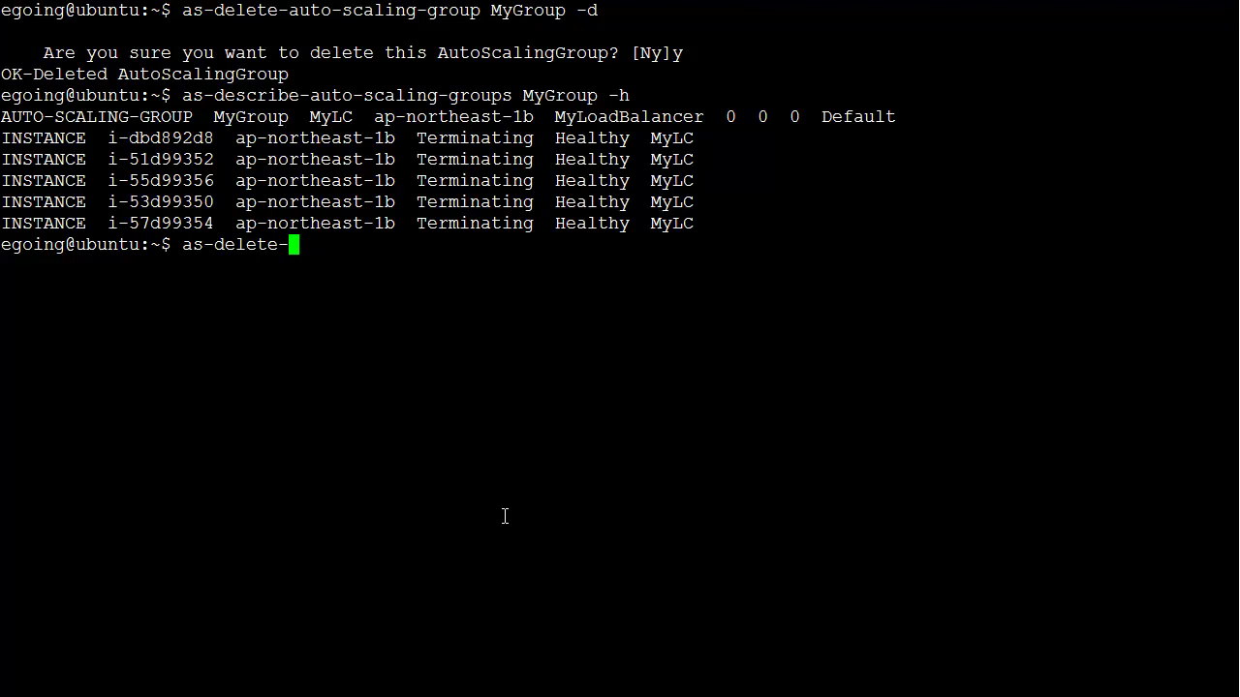
pyautogui.write('lau')
pyautogui.press('Tab')
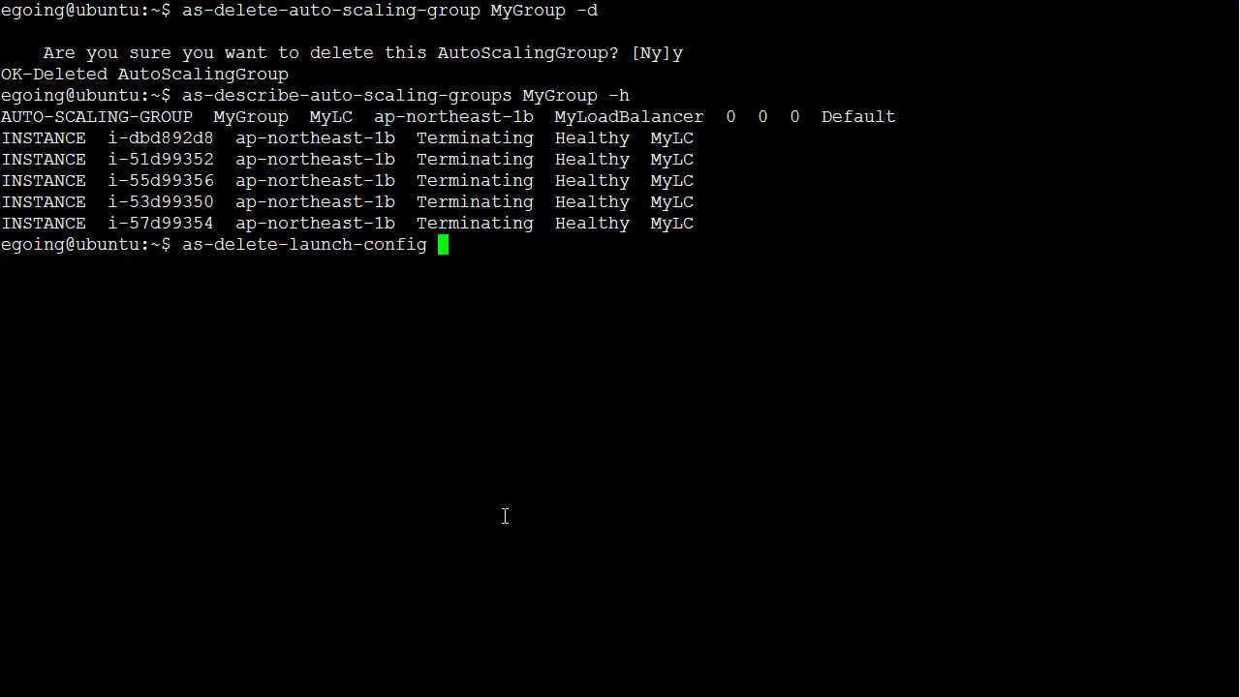
pyautogui.write('MyLC')
pyautogui.press('Return')
pyautogui.write('y')
pyautogui.press('Return')
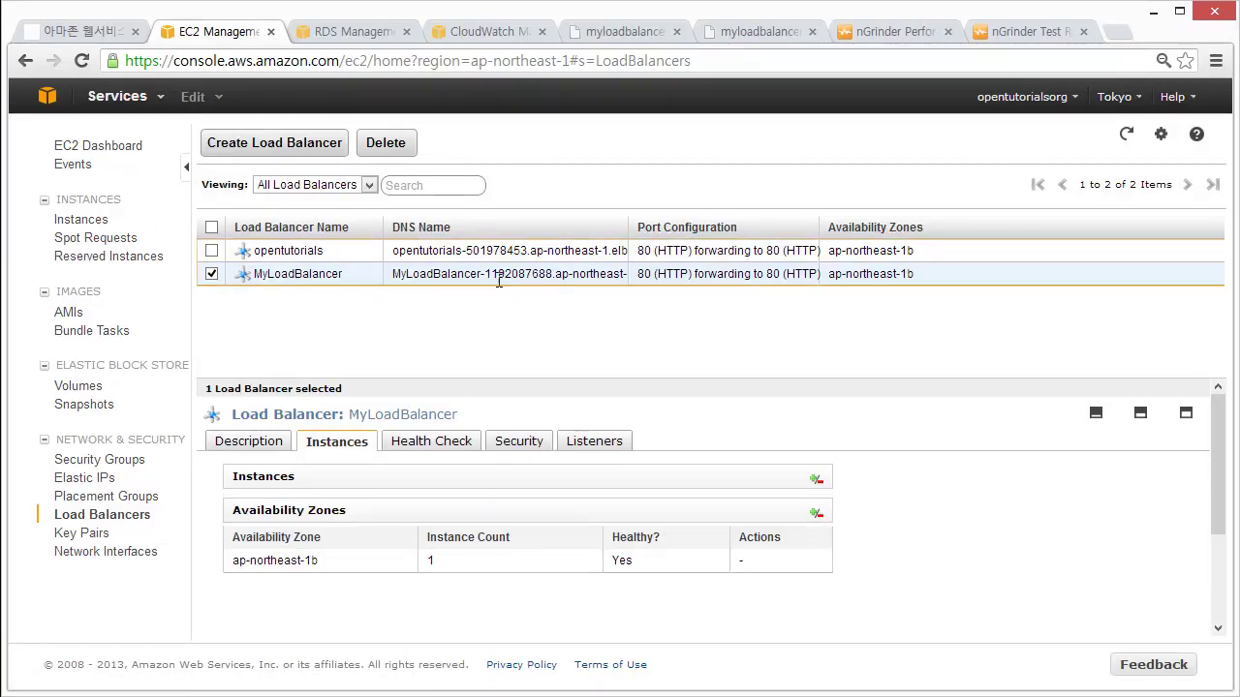
# Step: Delete MyLoadBalancer from the load balancer list in the EC2 console and confirm the deletion
pyautogui.moveTo(391, 378); pyautogui.dragTo(396, 324)
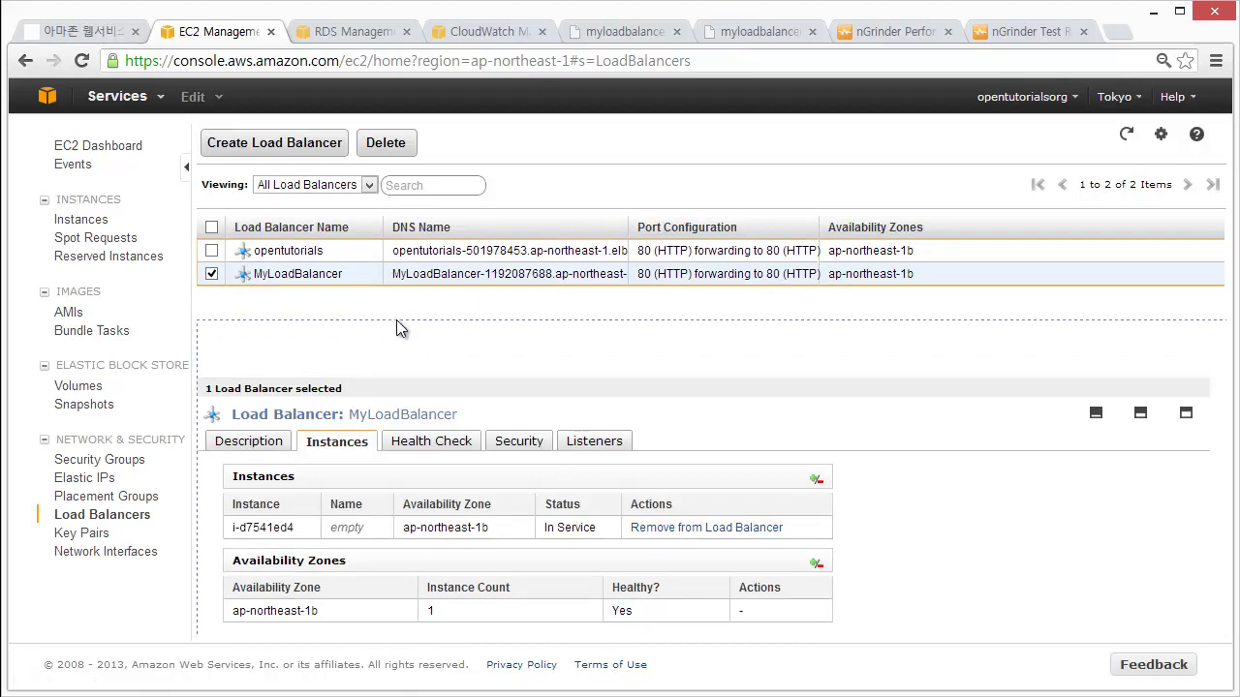
pyautogui.click(410, 143)
pyautogui.click(704, 432)
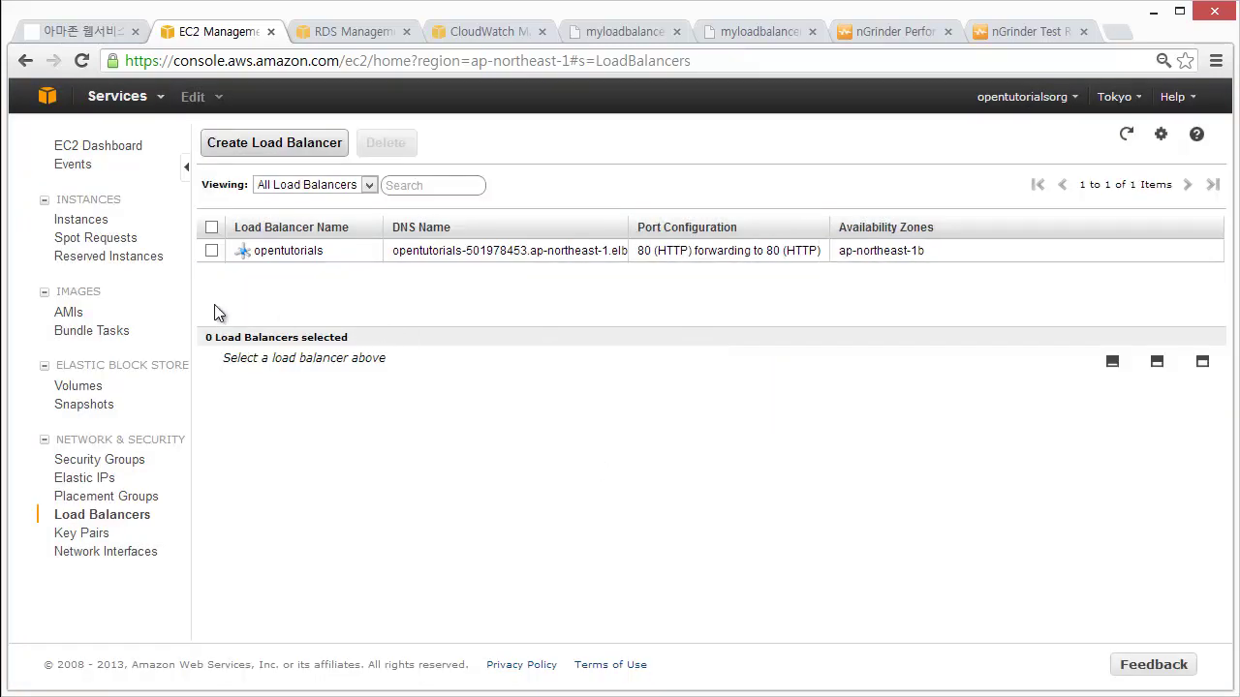
# Step: De-register the autoscaling_ami image from the owned AMIs and dismiss the confirmation
pyautogui.click(70, 313)
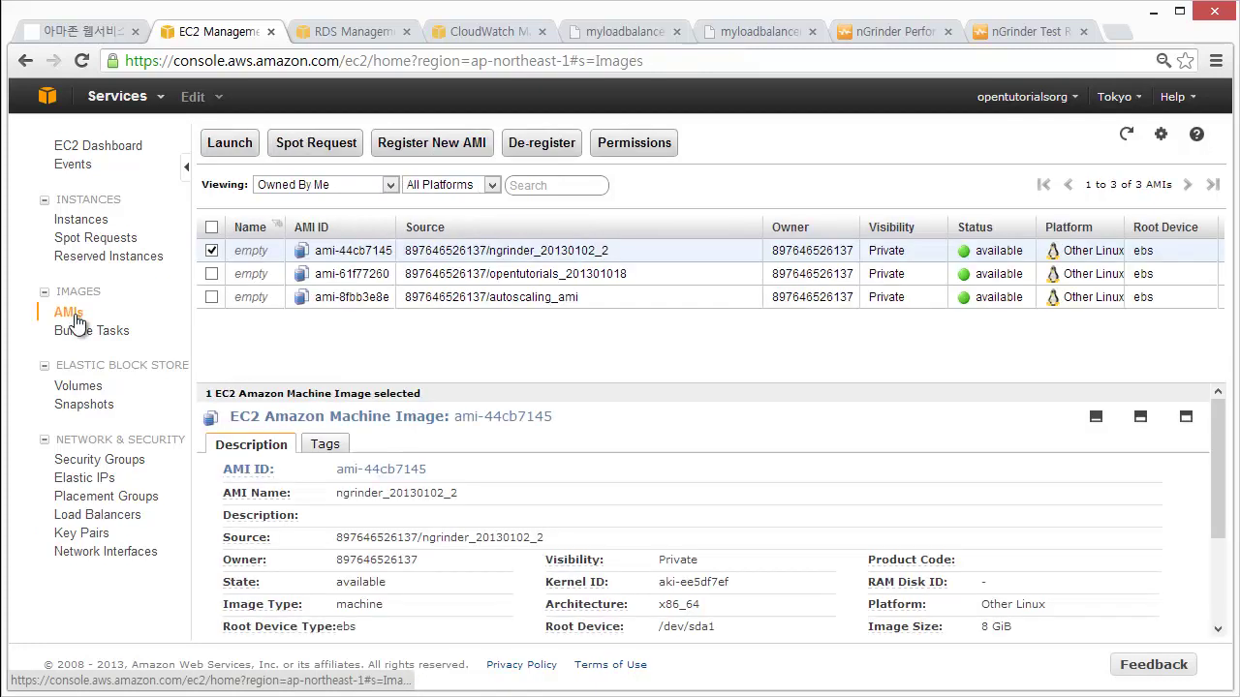
pyautogui.click(533, 301)
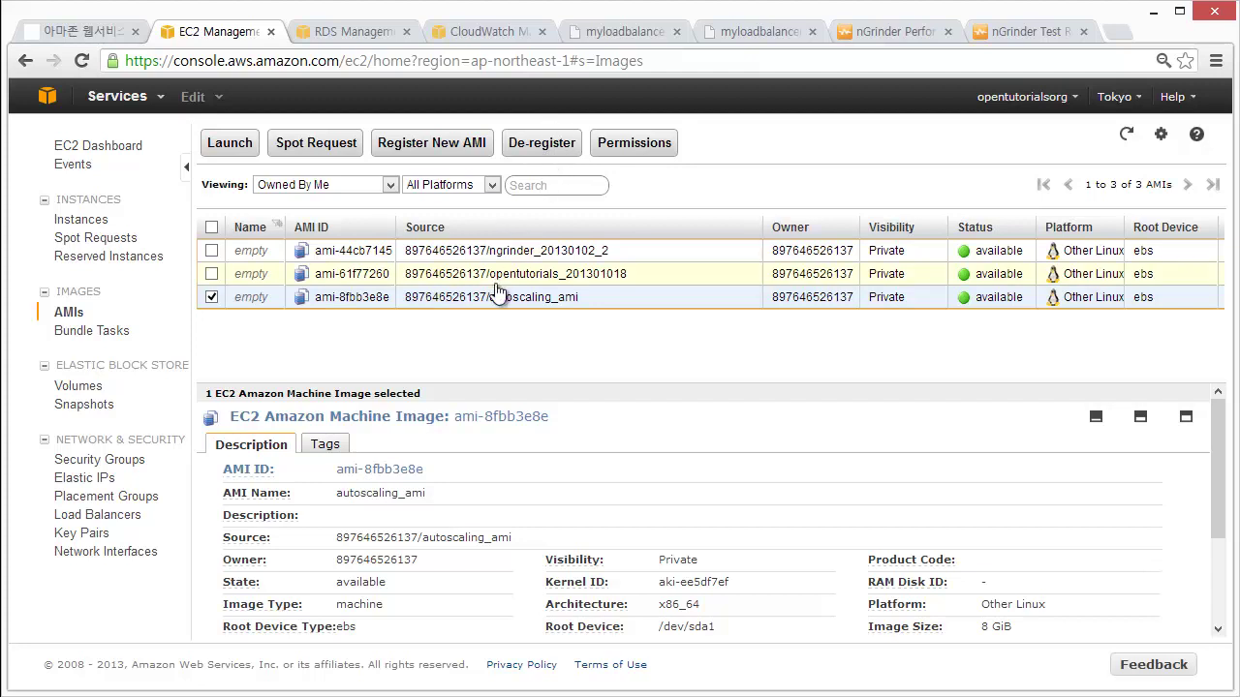
pyautogui.click(545, 145)
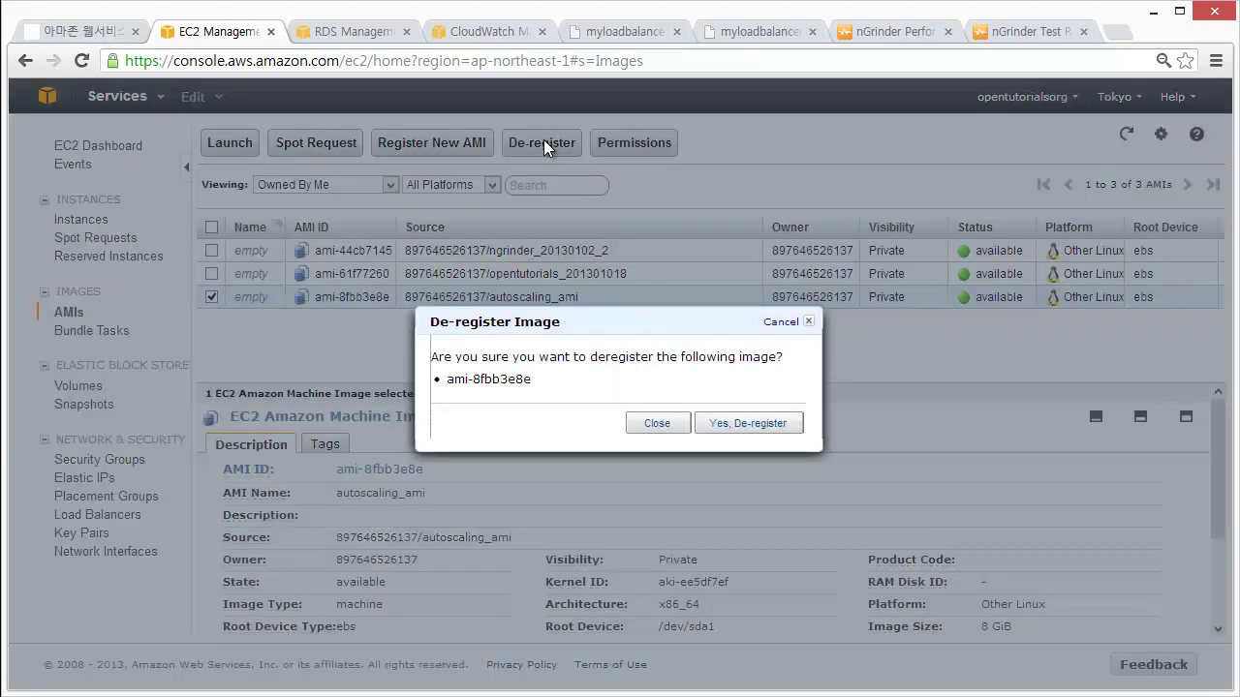
pyautogui.click(734, 425)
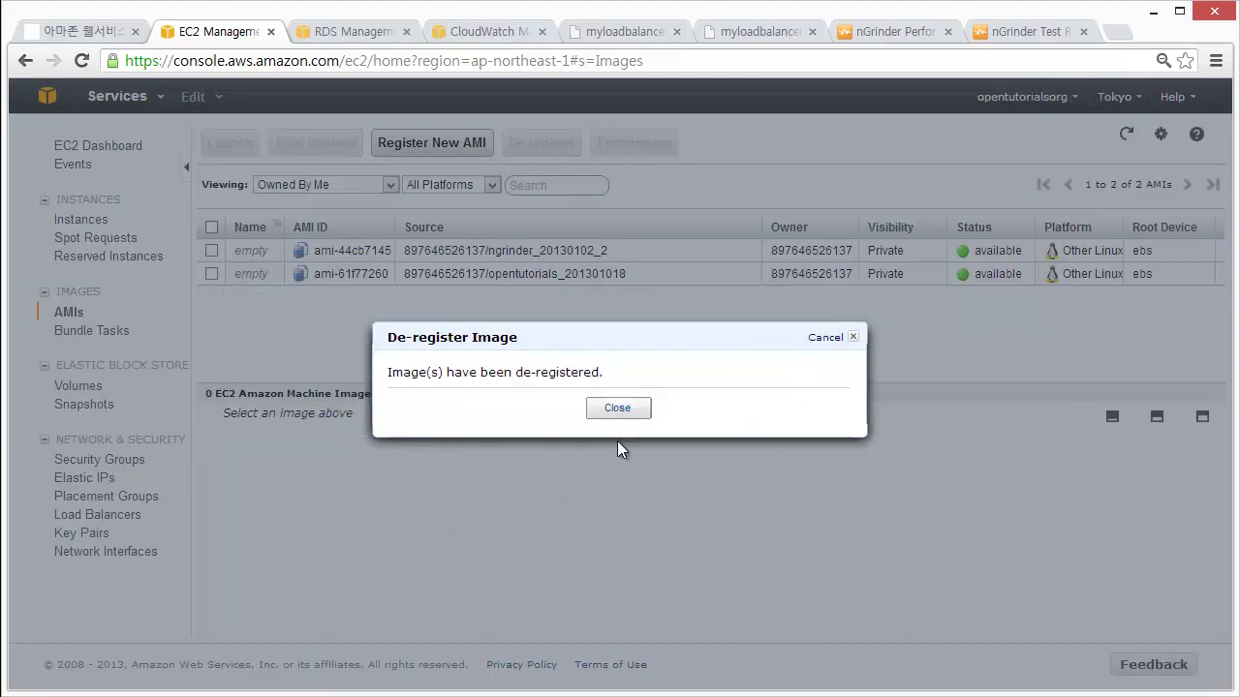
pyautogui.click(618, 408)
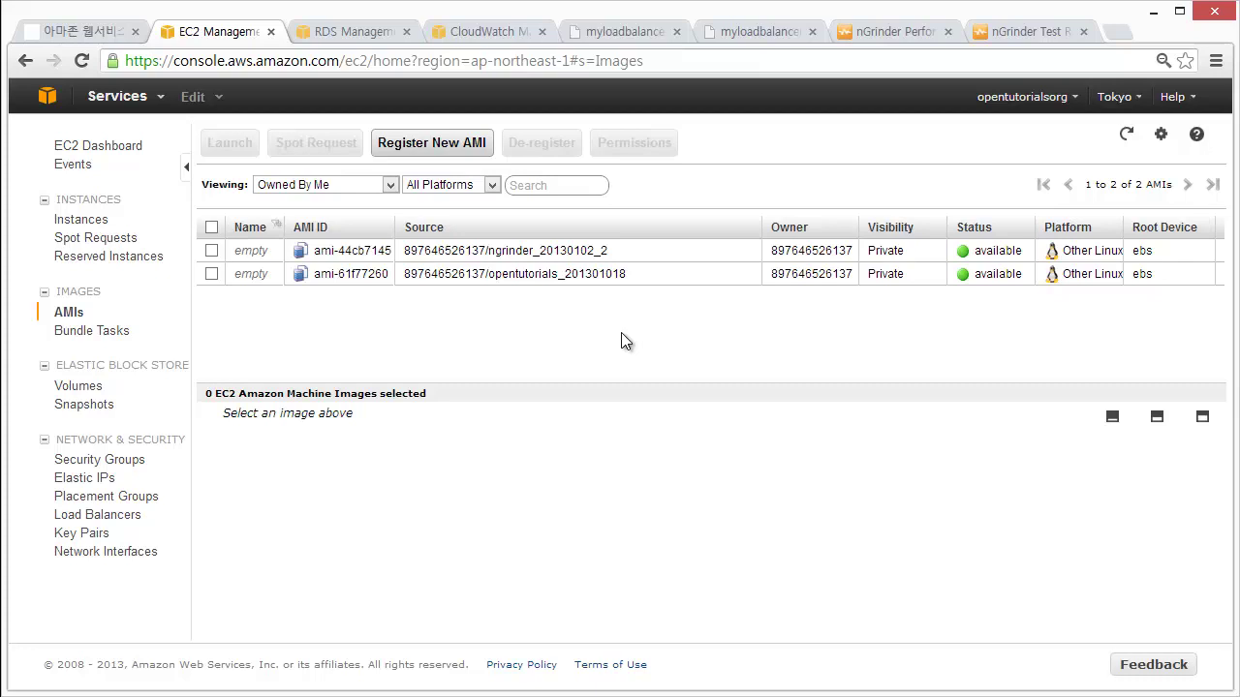
# Step: Switch from EC2 to the RDS console and open its list of DB instances
pyautogui.click(196, 97)
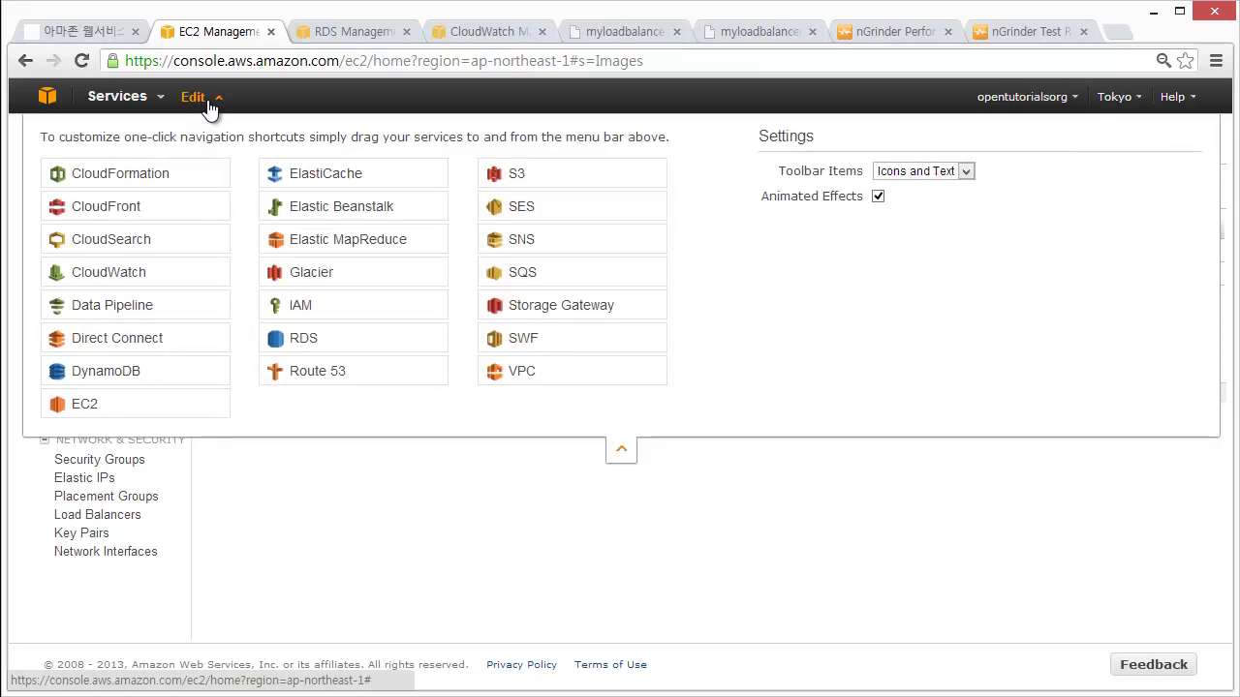
pyautogui.click(196, 101)
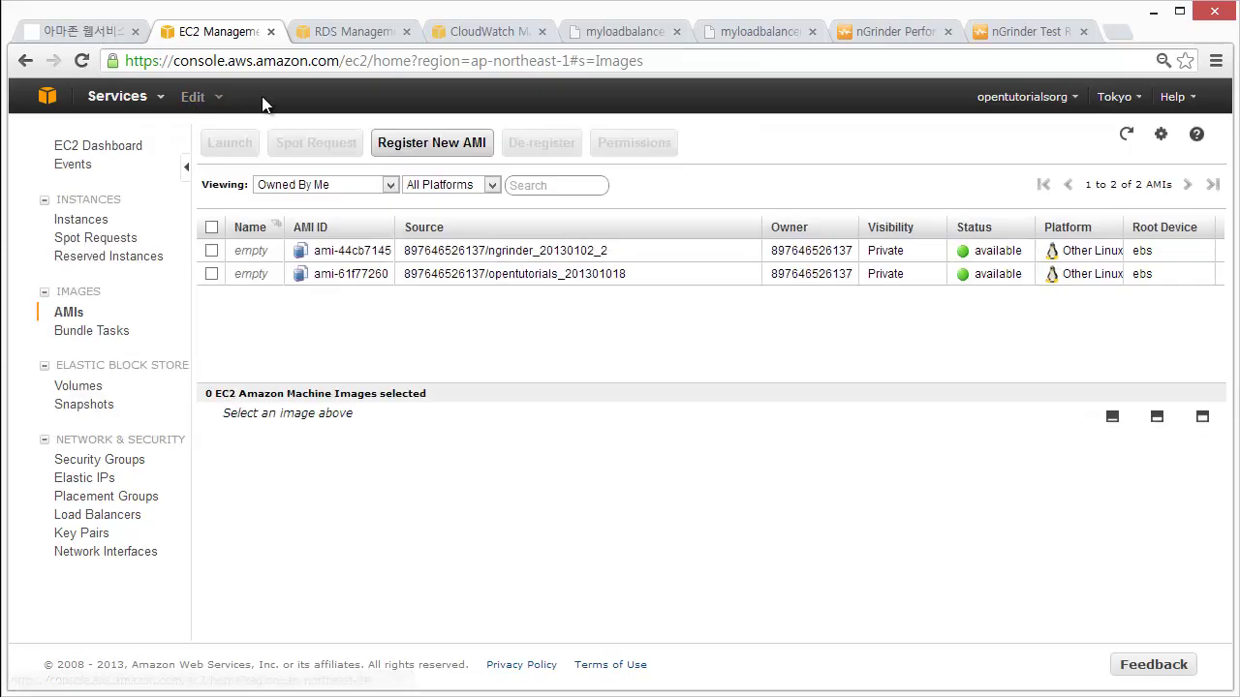
pyautogui.click(132, 109)
pyautogui.click(79, 236)
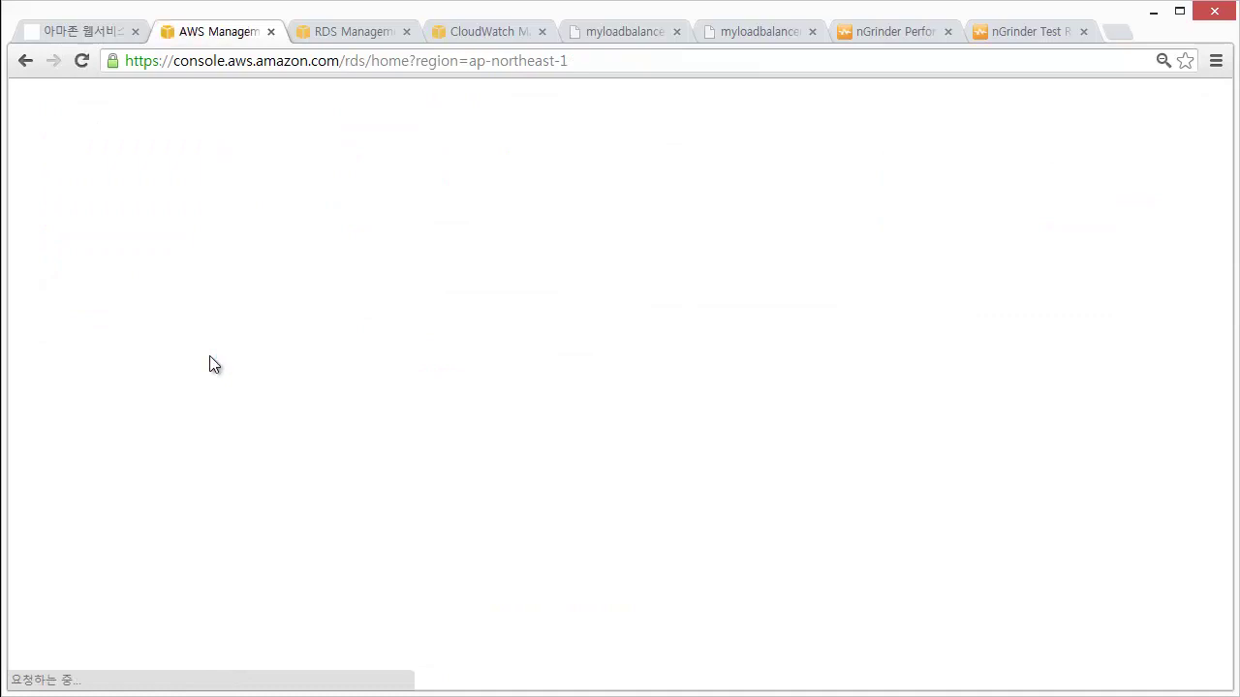
pyautogui.click(89, 233)
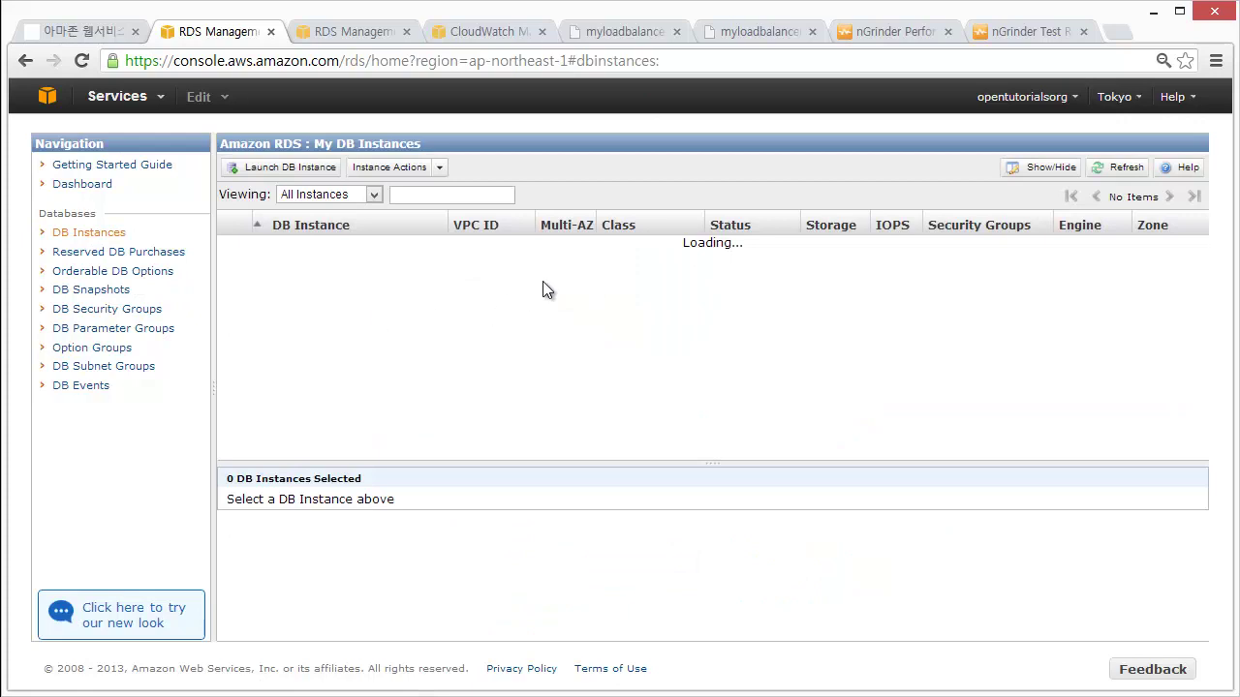
# Step: Delete the autoscalingrds DB instance with Create final Snapshot set to No
pyautogui.click(555, 250)
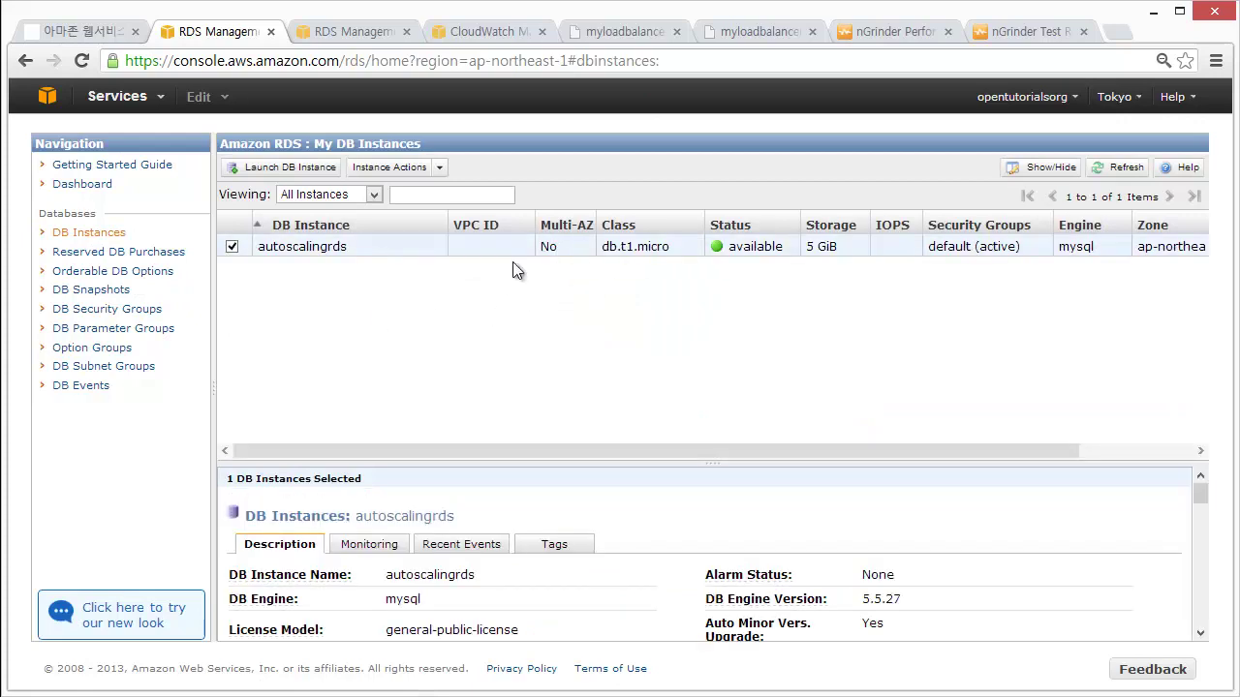
pyautogui.rightClick(421, 252)
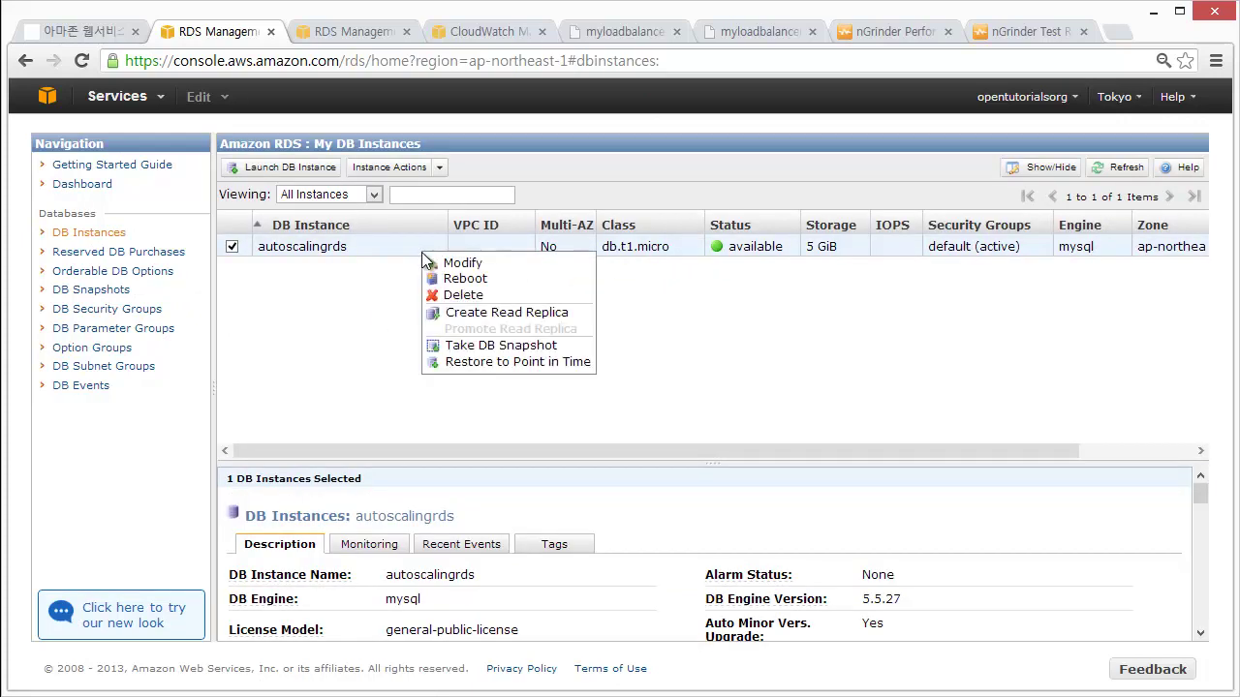
pyautogui.click(472, 295)
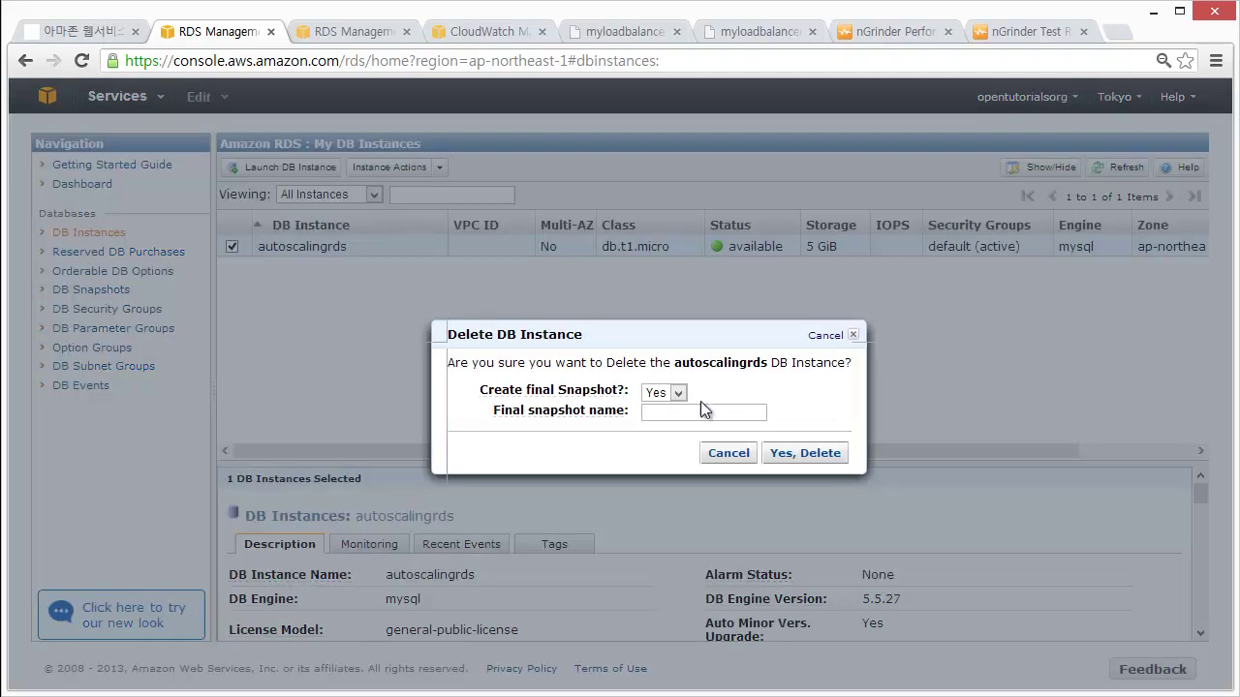
pyautogui.click(663, 394)
pyautogui.click(658, 423)
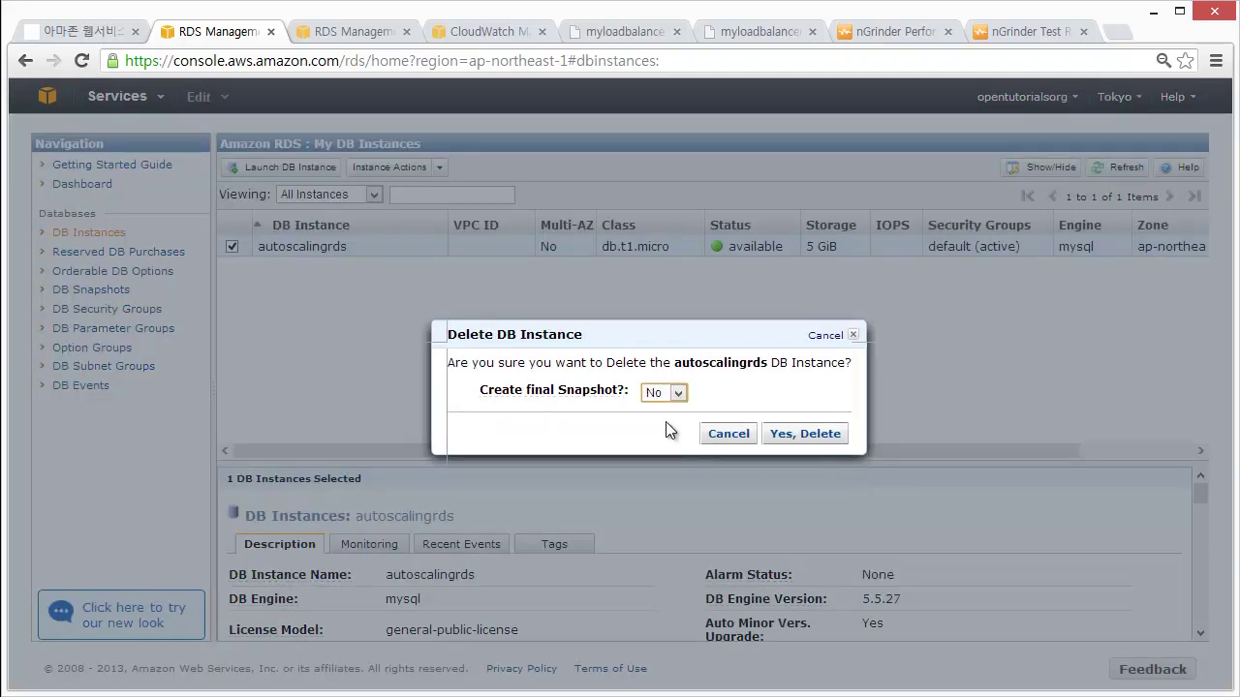
pyautogui.click(807, 437)
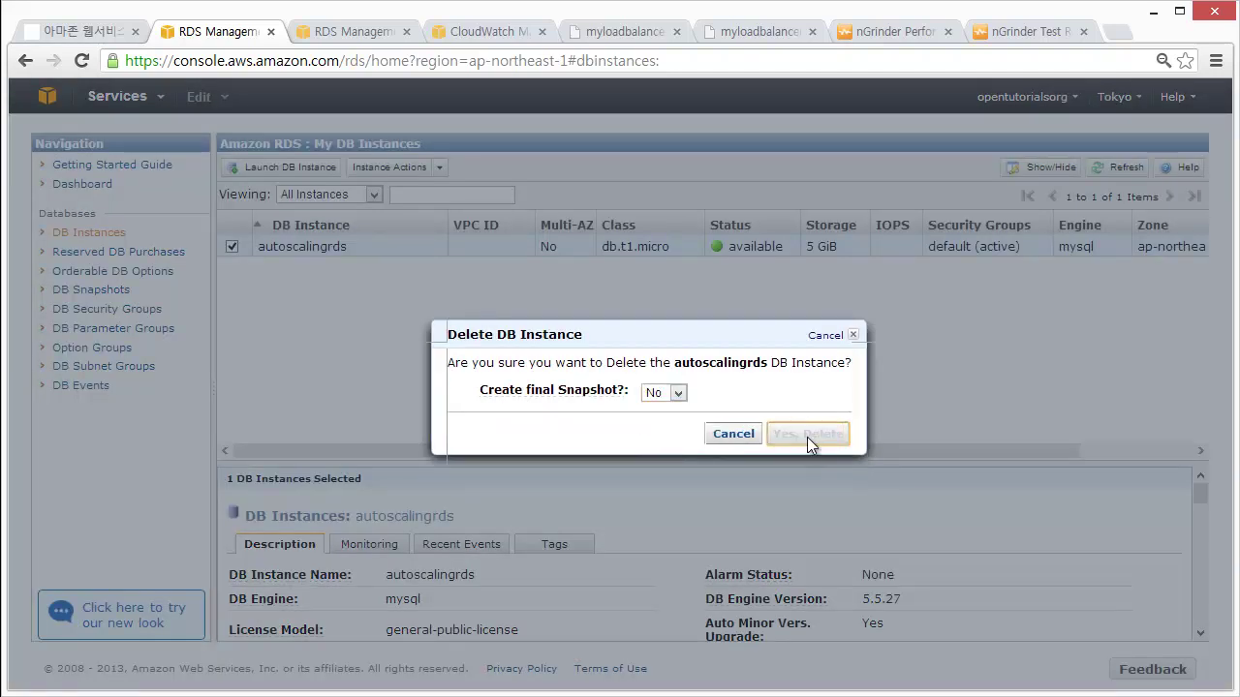